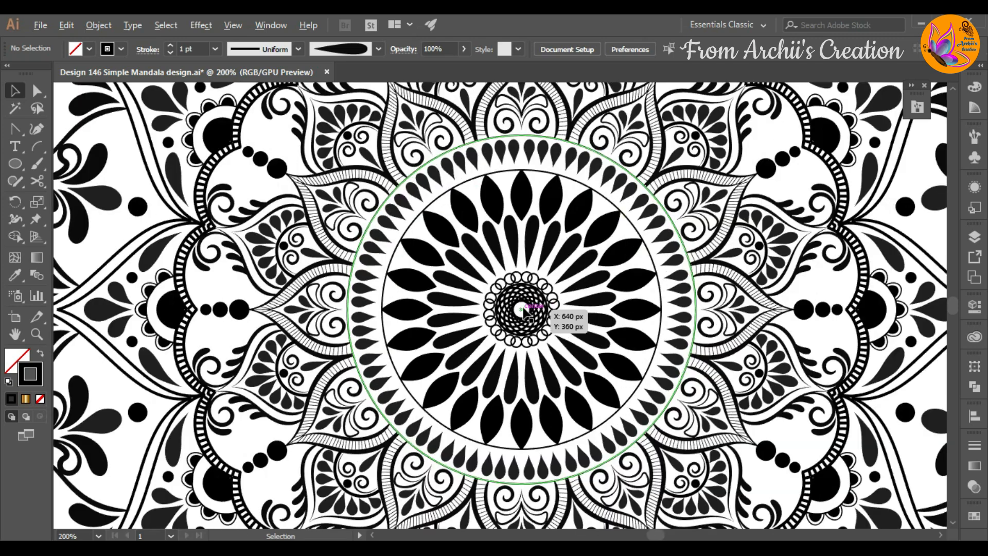
Examine the centre rings and petals of the finished mandala up close.
scroll(522, 309, up, 1)
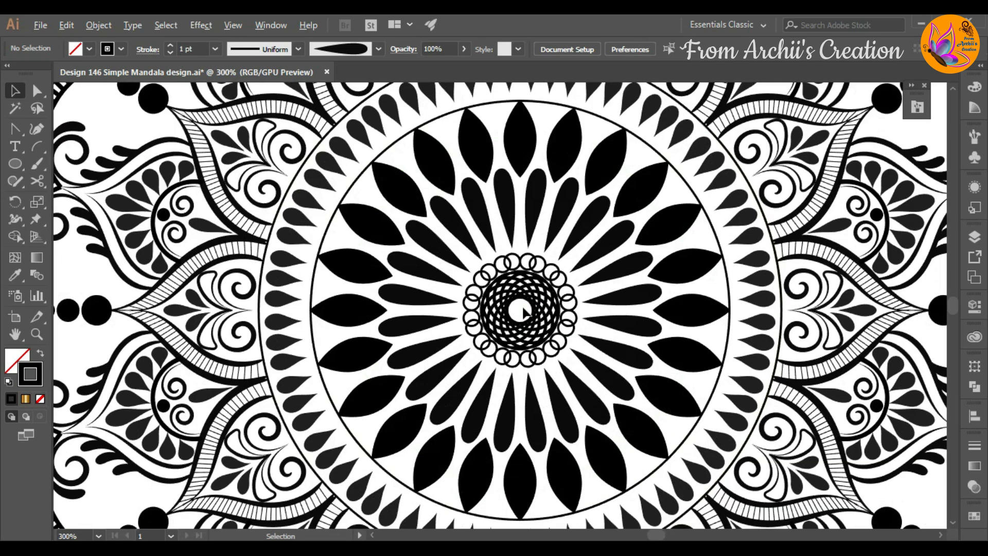
scroll(522, 311, up, 1)
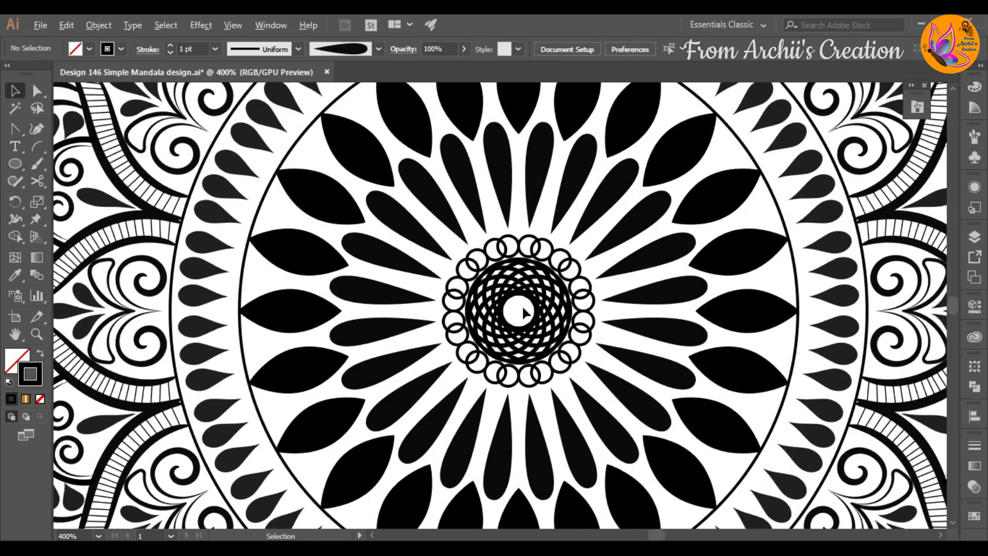
scroll(524, 312, up, 1)
scroll(522, 312, up, 1)
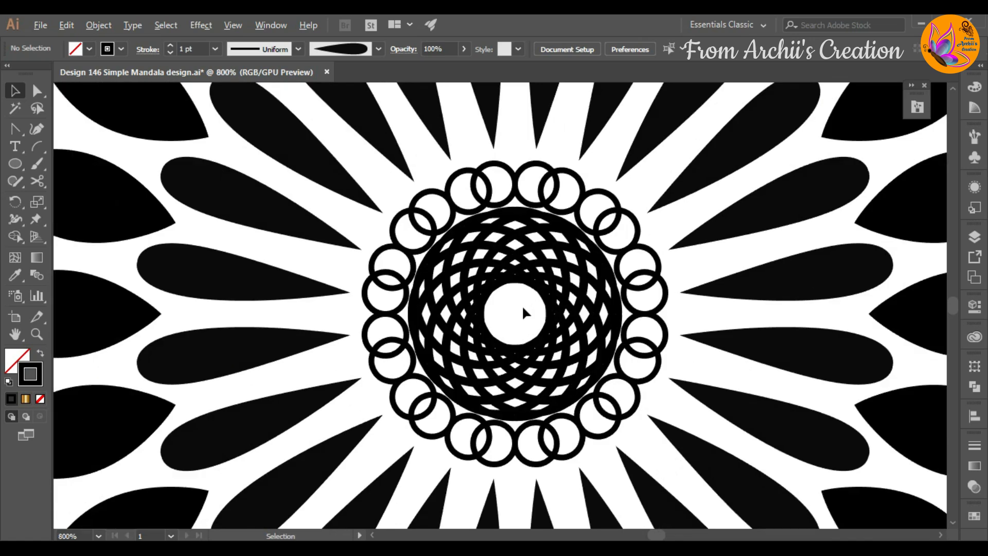
scroll(522, 312, up, 1)
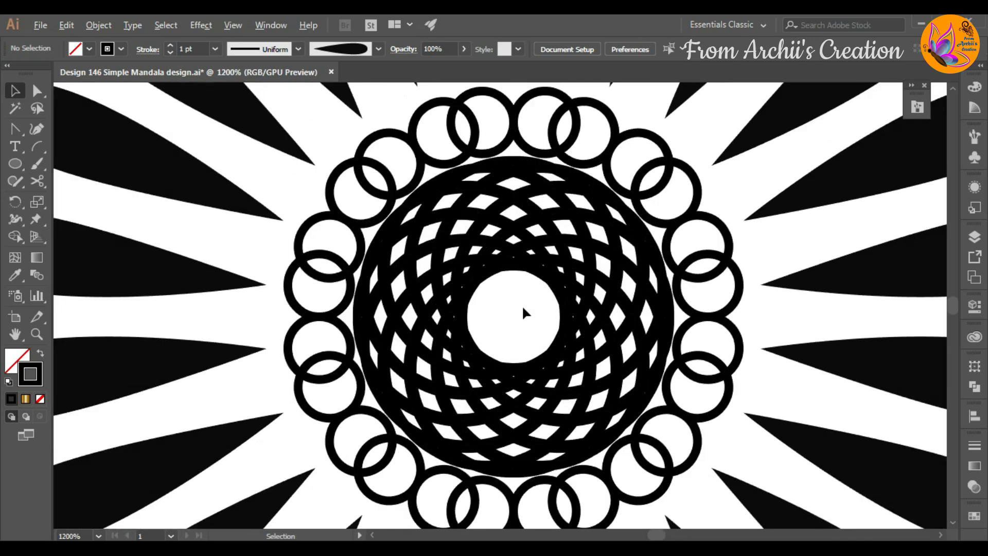
scroll(523, 313, down, 2)
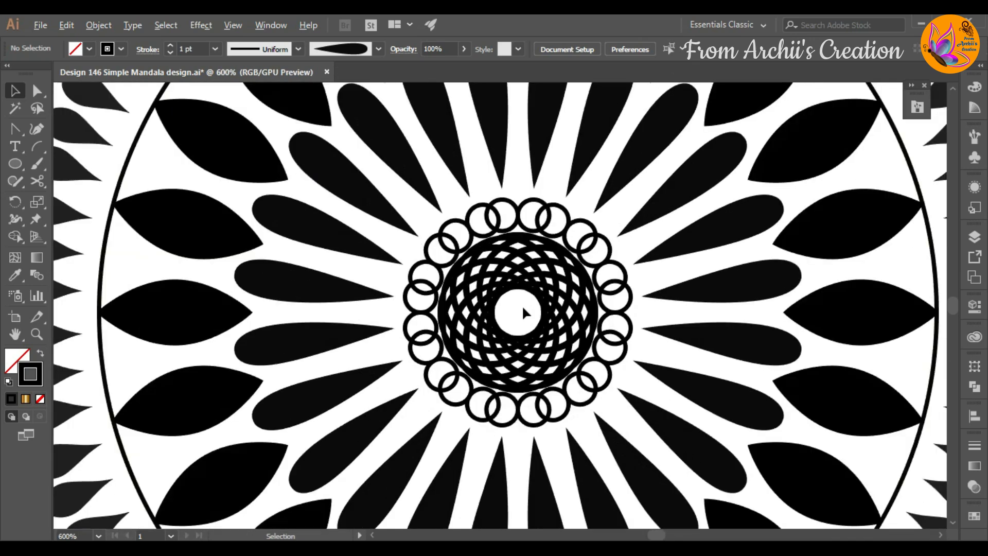
scroll(523, 309, down, 2)
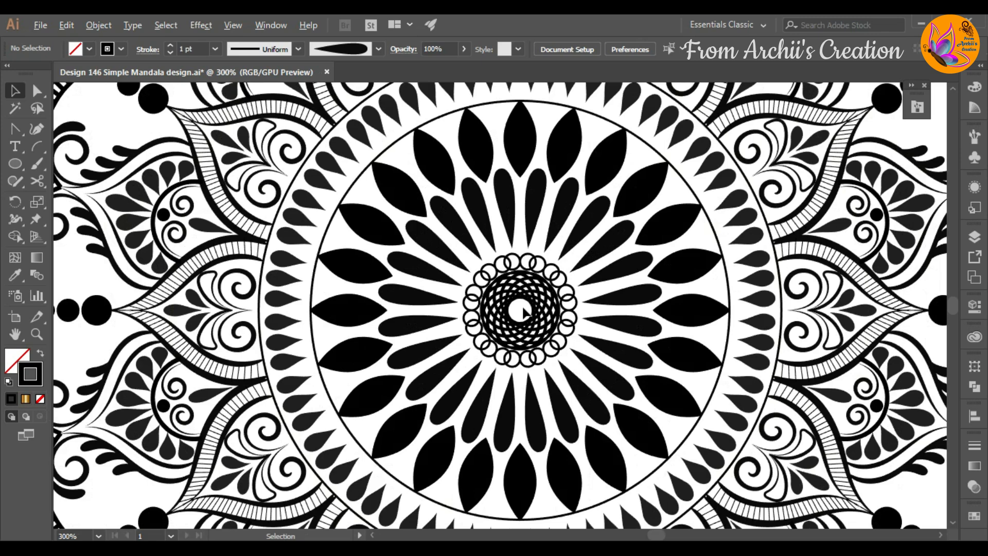
scroll(523, 311, down, 2)
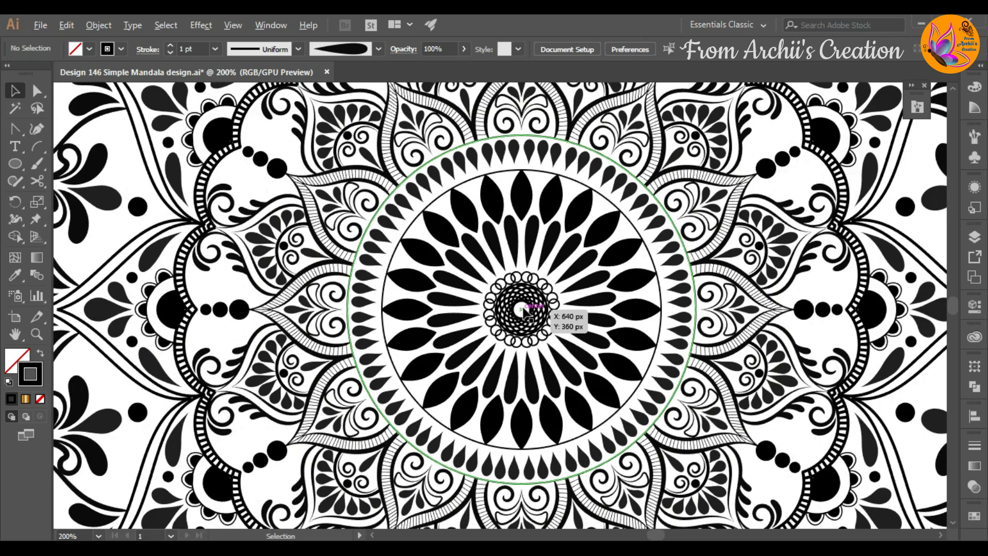
scroll(524, 311, down, 1)
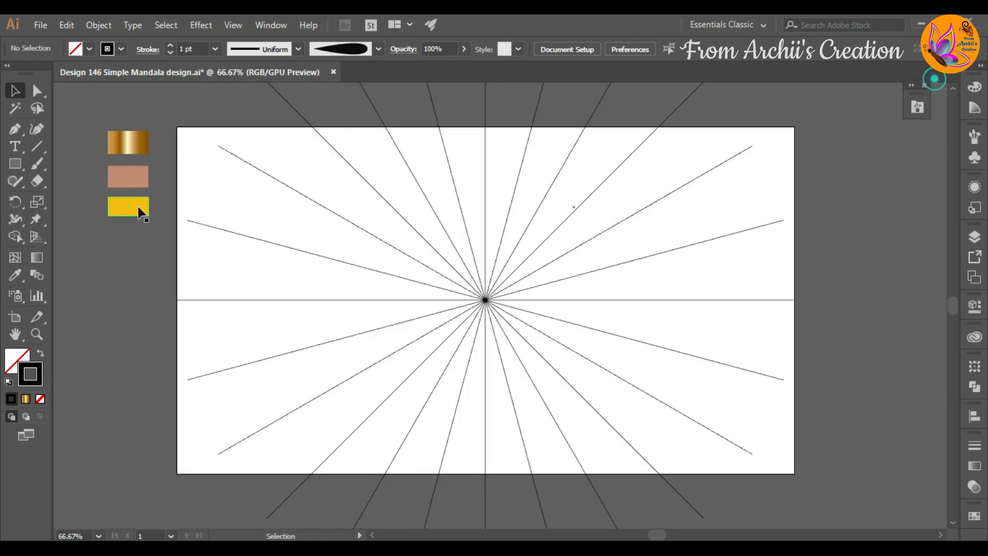
Draw an unfilled circle with a 1 pt stroke and centre it where the radial guide lines meet.
drag(15, 170, 60, 197)
scroll(467, 316, up, 2)
scroll(468, 317, up, 3)
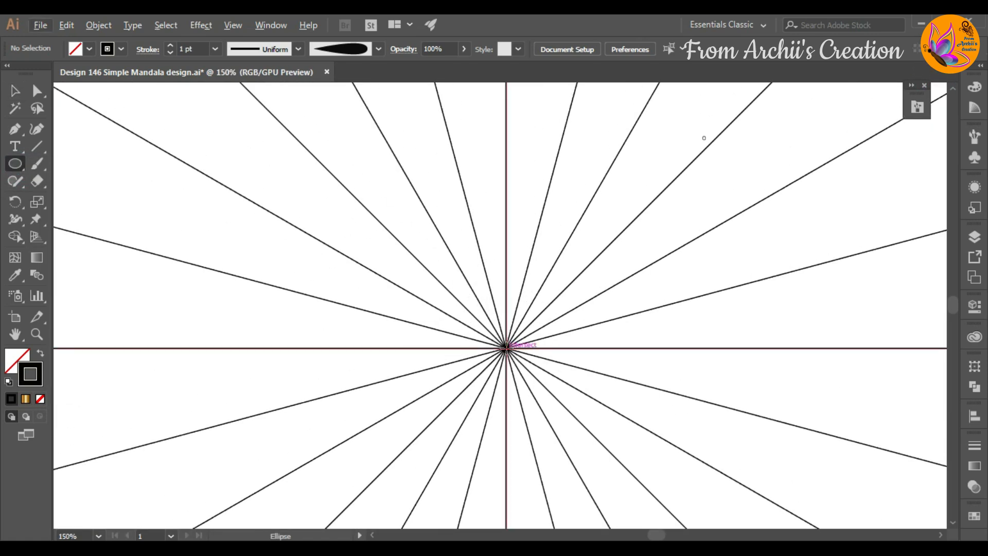
click(506, 348)
click(474, 370)
click(620, 48)
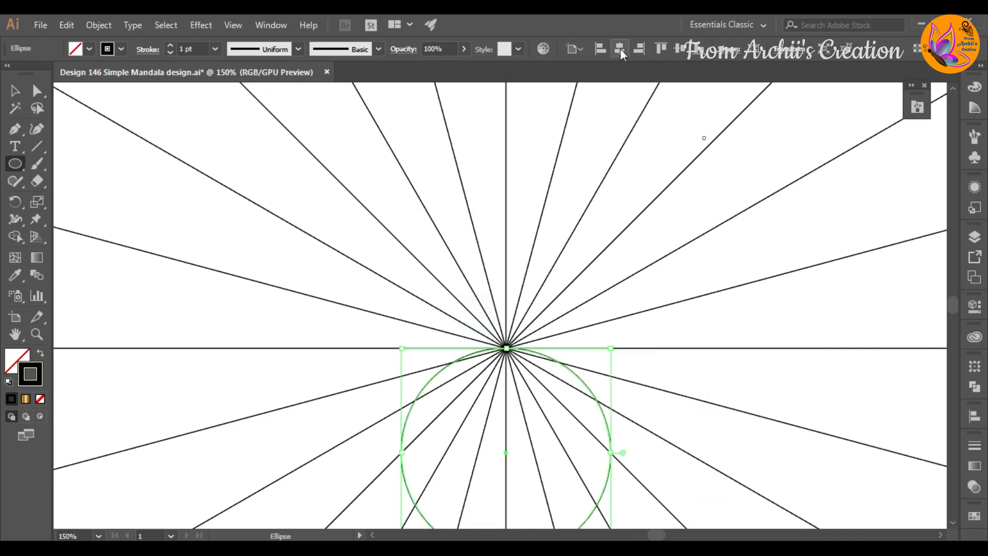
click(680, 50)
click(18, 92)
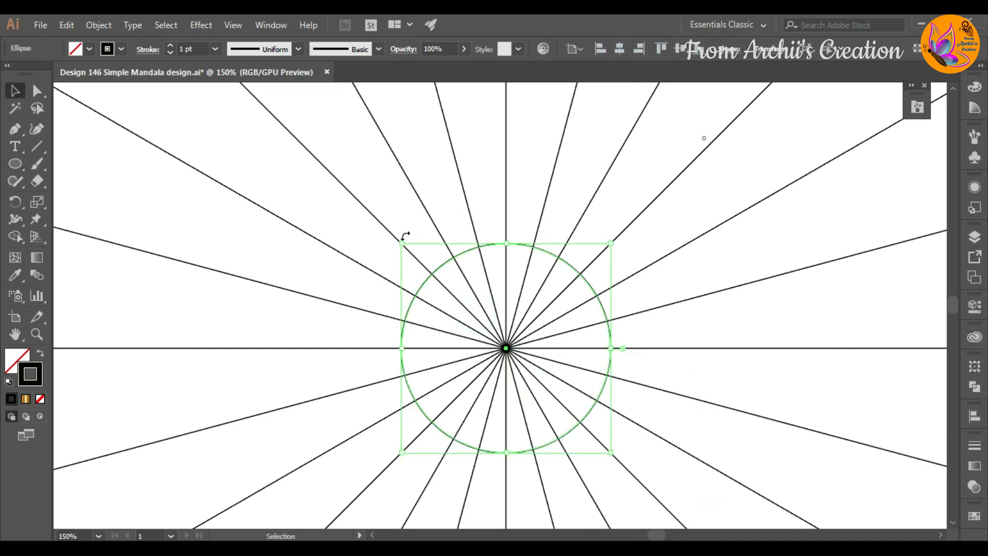
click(525, 218)
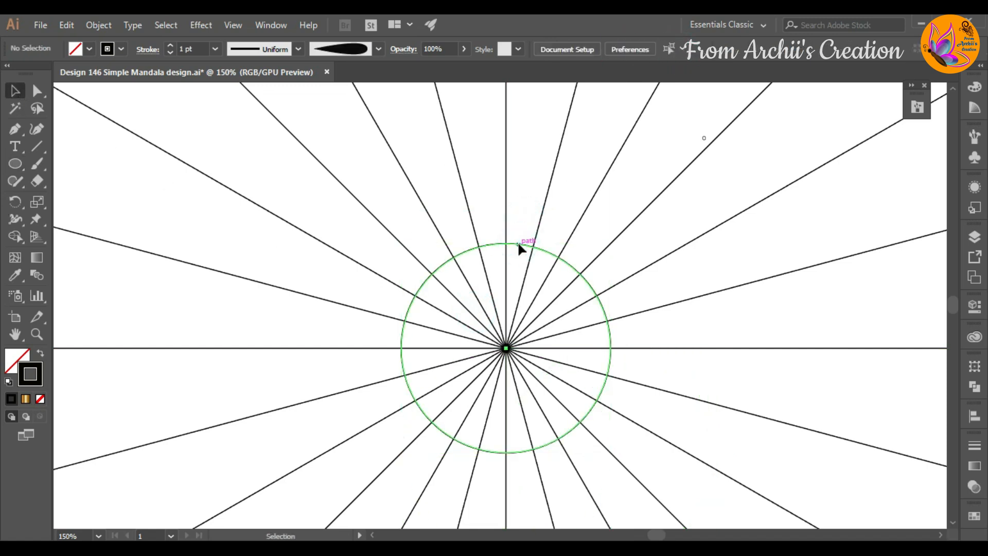
Duplicate the circle, enlarge the copy into an outer ring, and centre it on the artboard.
drag(518, 242, 520, 216)
drag(610, 427, 651, 492)
click(618, 50)
click(673, 49)
click(620, 48)
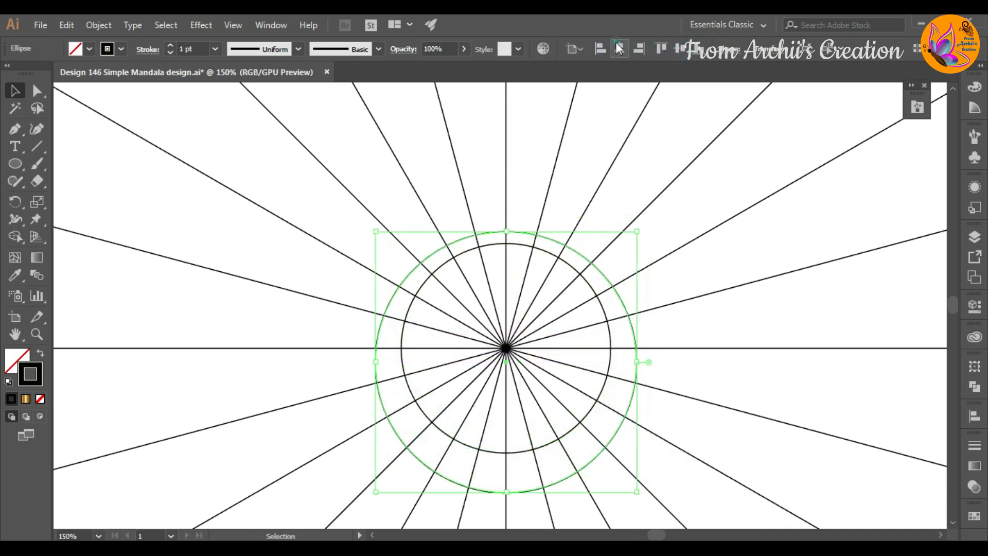
click(680, 50)
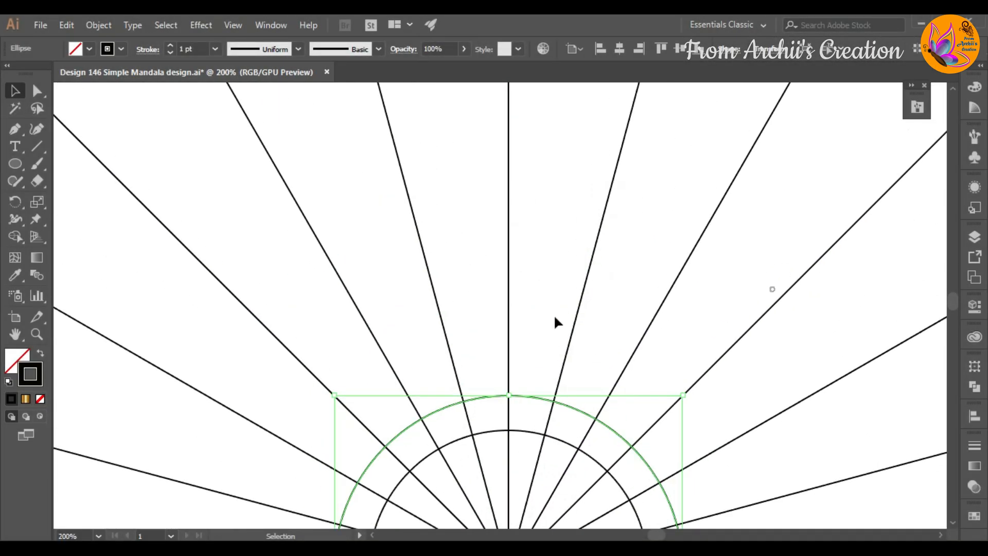
click(529, 298)
Target Layer 2 and paint a curved half-petal from the vertical guide line down to the outer ring with the Paintbrush.
click(36, 164)
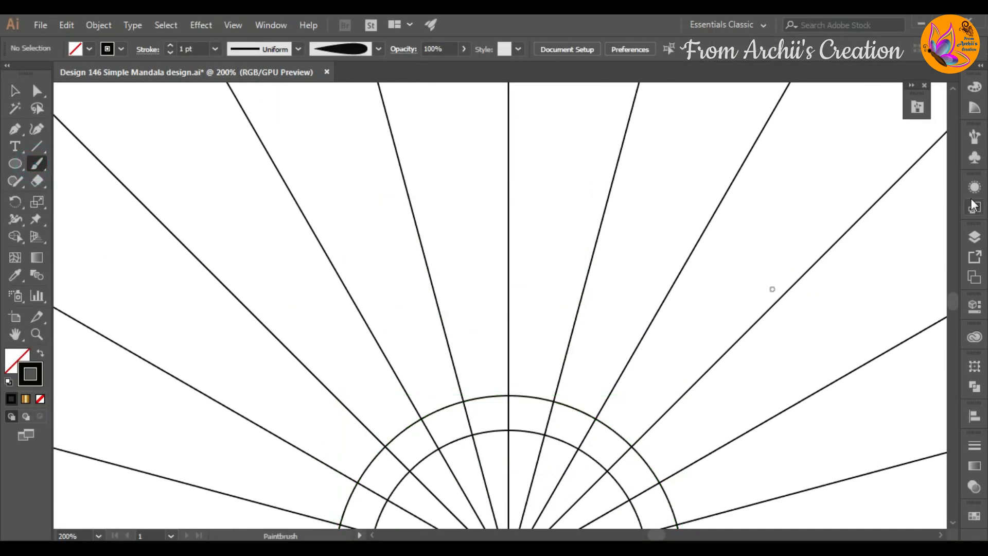
click(975, 239)
click(937, 252)
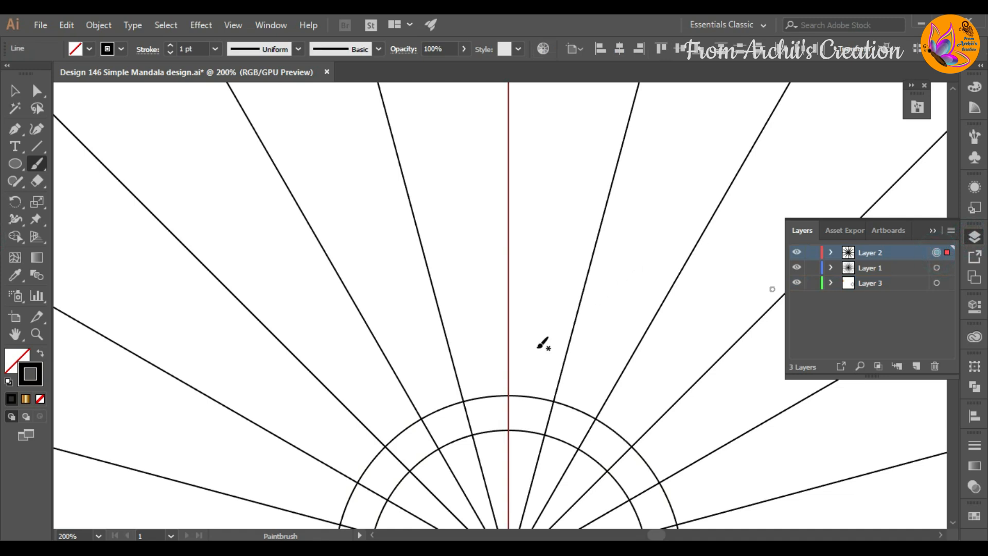
scroll(516, 351, up, 2)
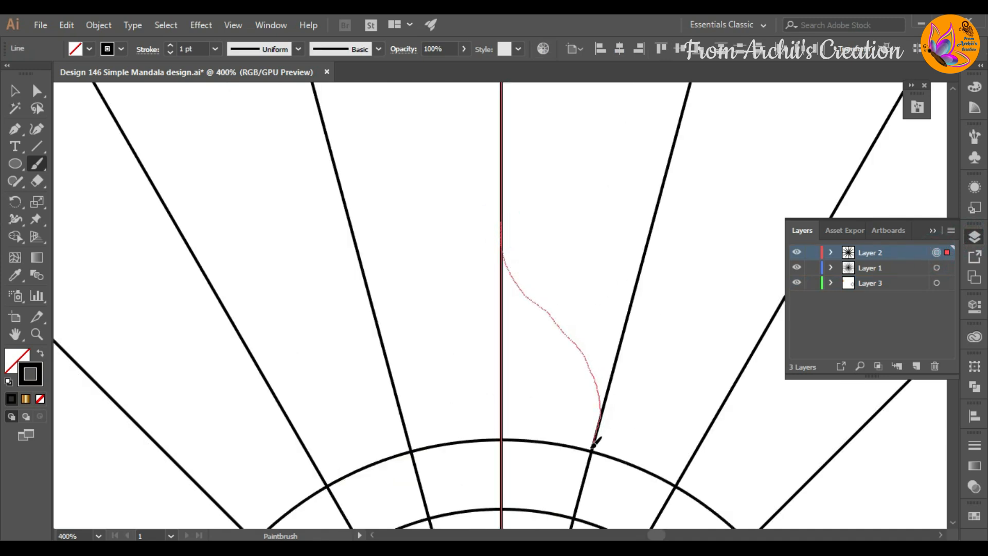
drag(594, 442, 596, 444)
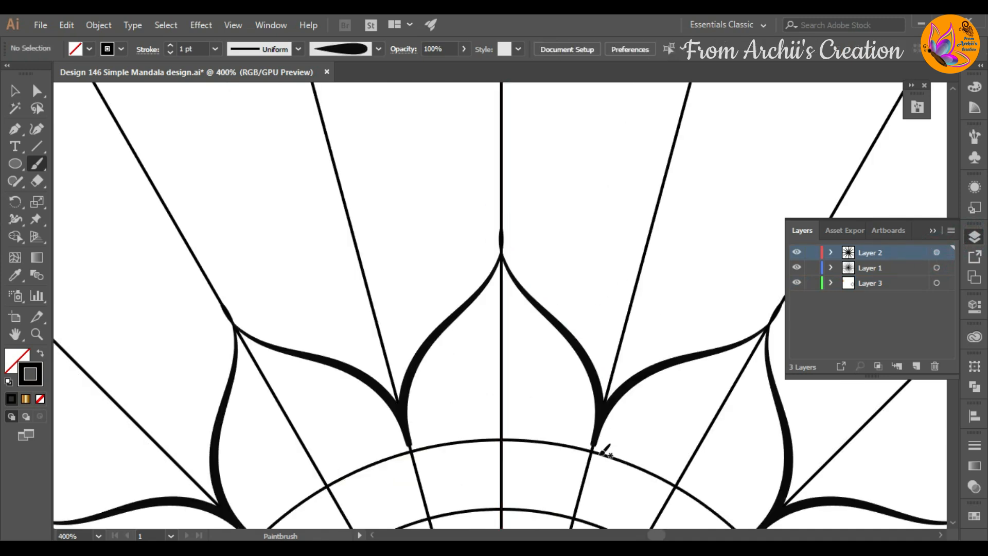
Resize the painted half-petal stroke so its base reaches the outer ring at the adjacent guide line.
click(558, 332)
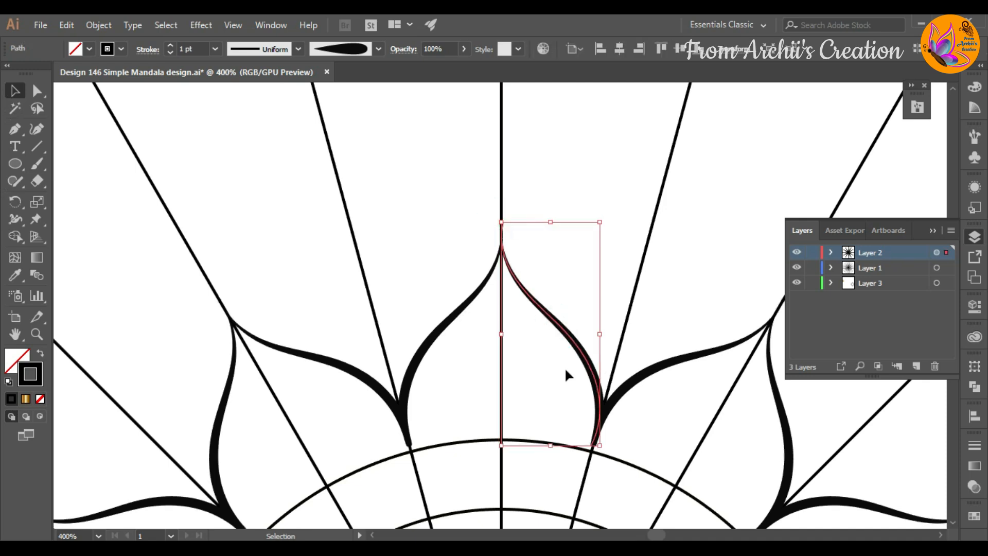
drag(550, 445, 547, 451)
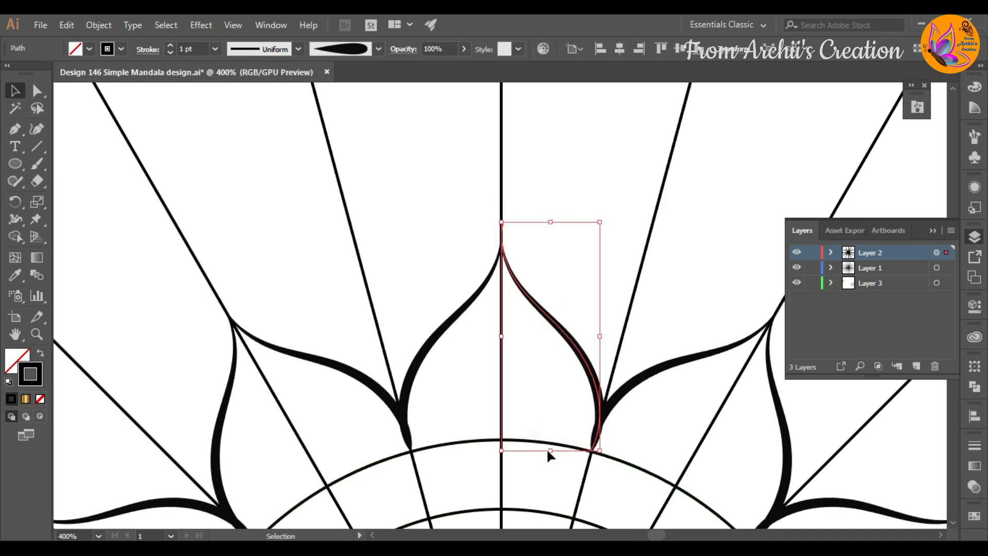
drag(599, 340, 597, 339)
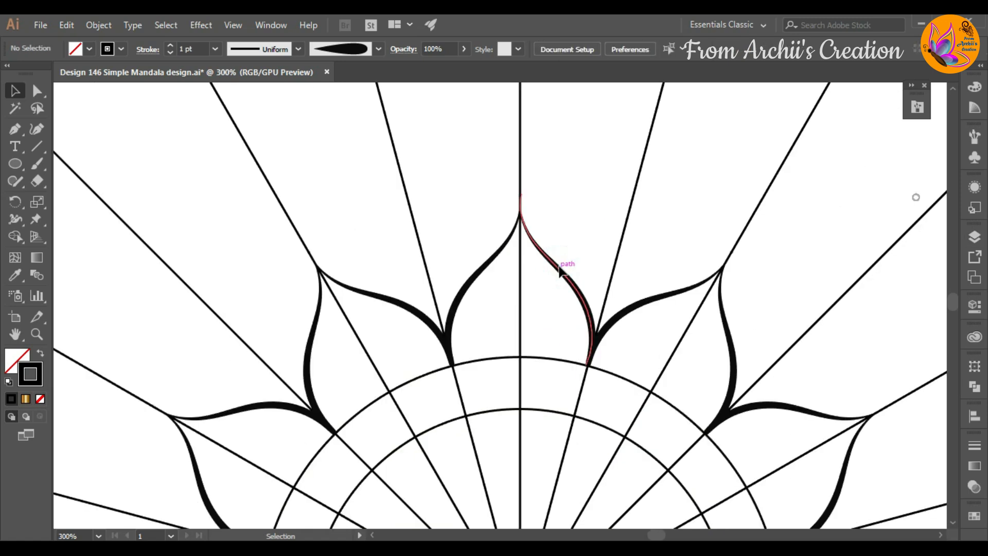
Duplicate the half-petal stroke inward, then shorten and narrow the copy to form an inner petal contour.
drag(559, 272, 560, 307)
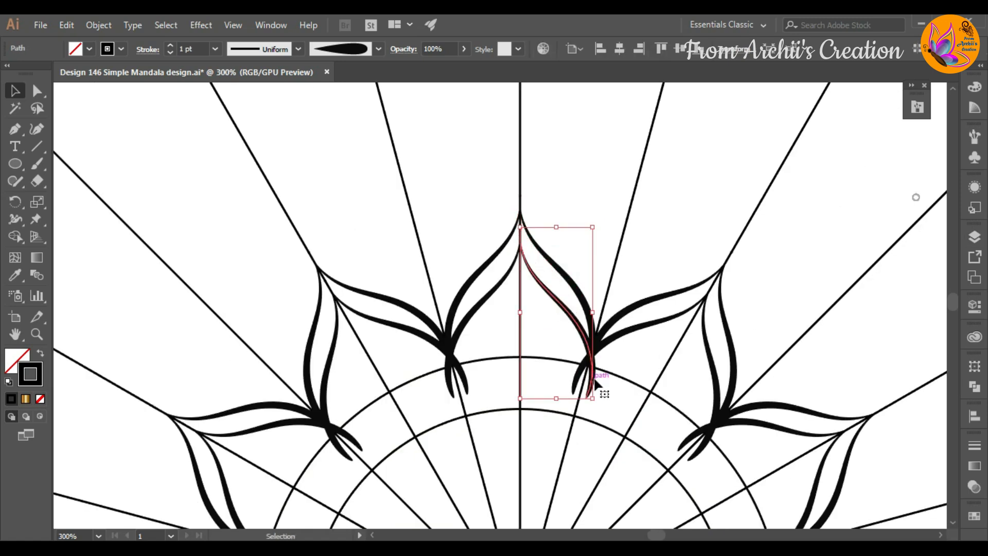
drag(592, 398, 585, 364)
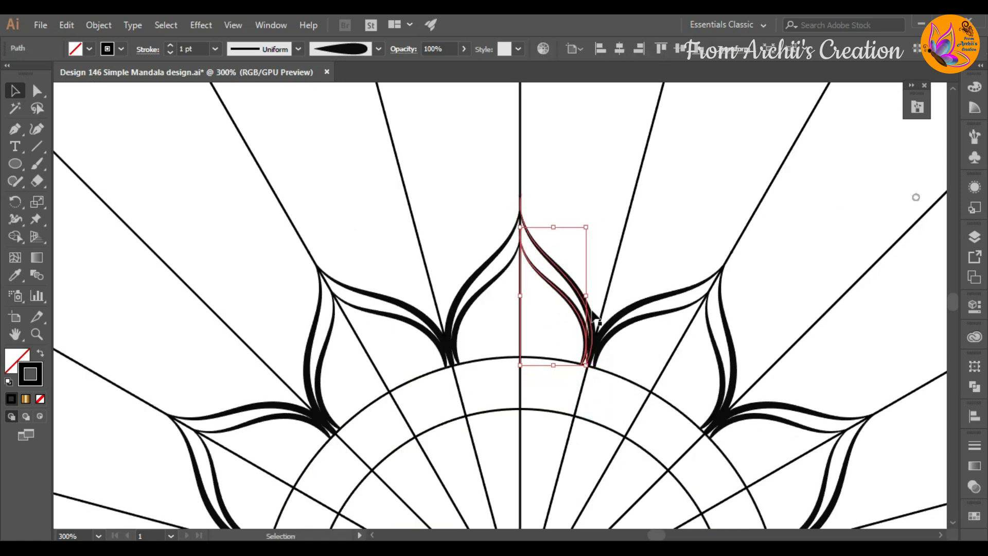
drag(588, 297, 580, 298)
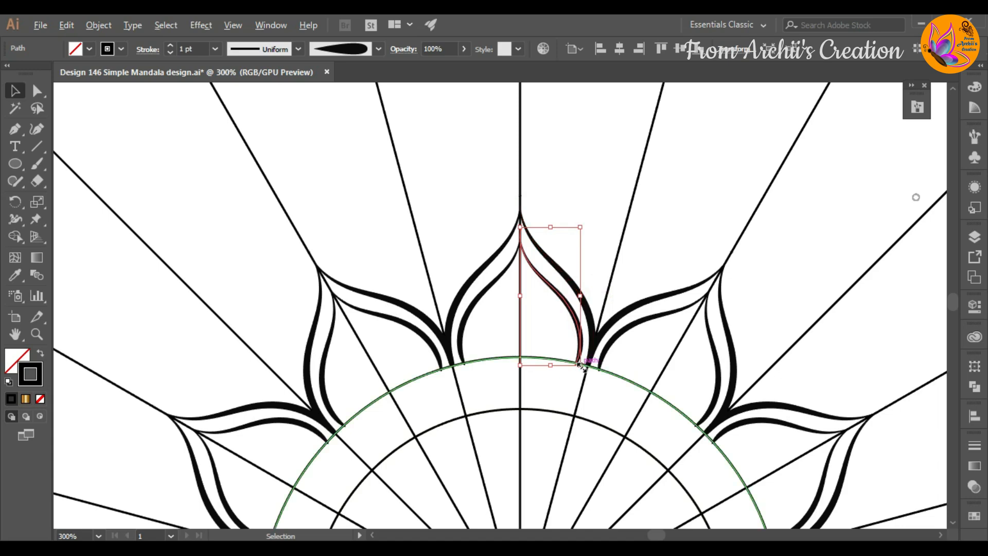
Fine-tune the inner petal contour so its base ends on the outer ring and its tip meets the vertical guide line.
scroll(579, 365, up, 2)
scroll(574, 362, up, 4)
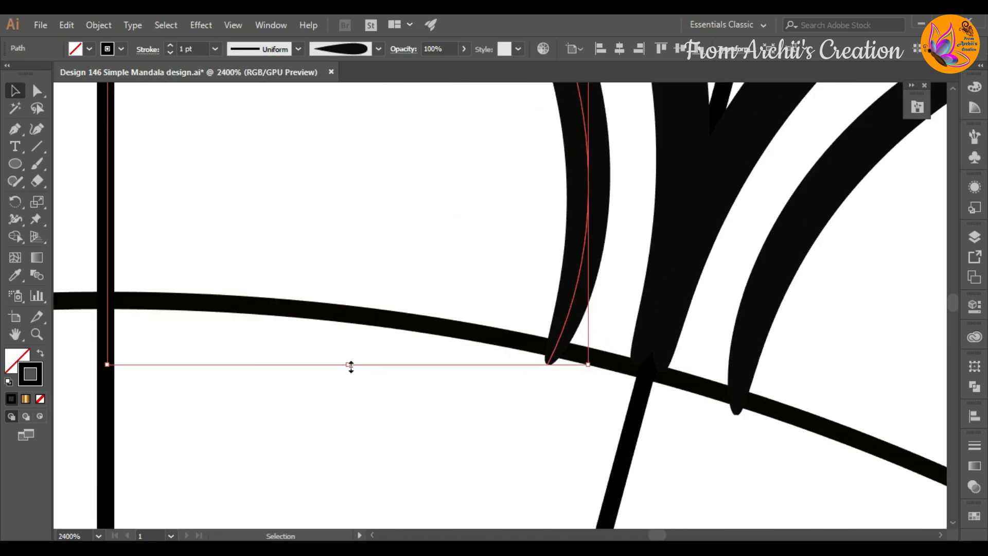
drag(351, 367, 350, 345)
scroll(370, 338, down, 3)
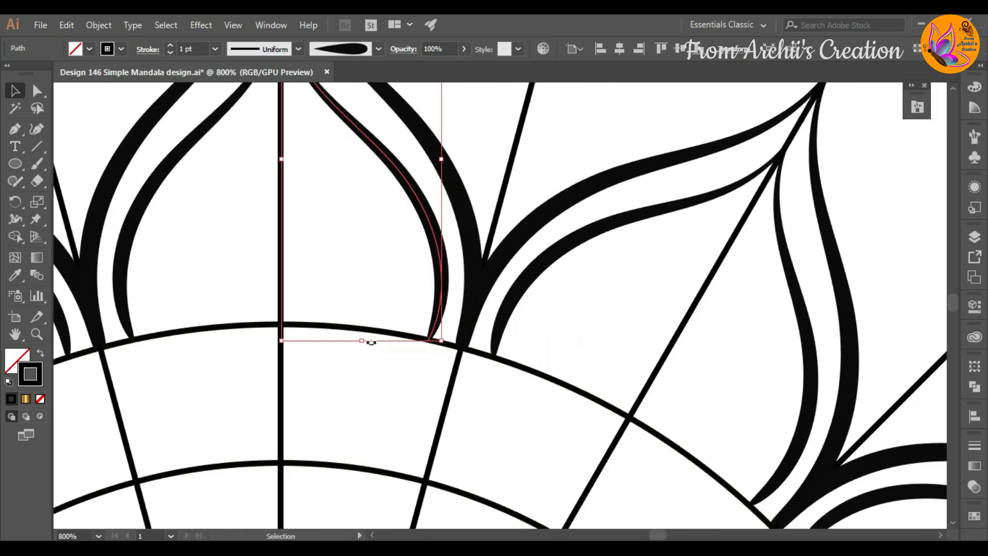
click(371, 342)
drag(426, 294, 539, 397)
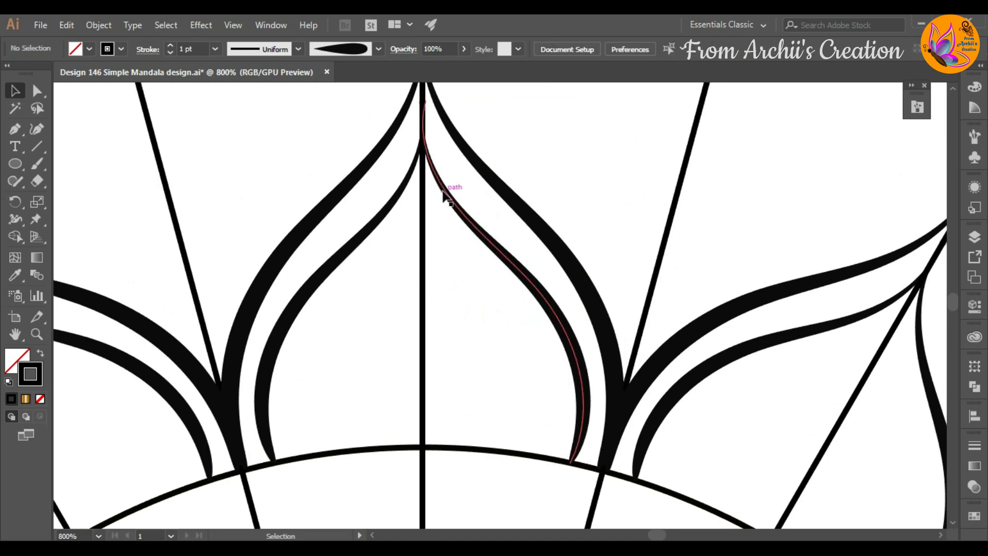
click(443, 191)
drag(423, 100, 423, 100)
click(513, 328)
scroll(512, 329, down, 1)
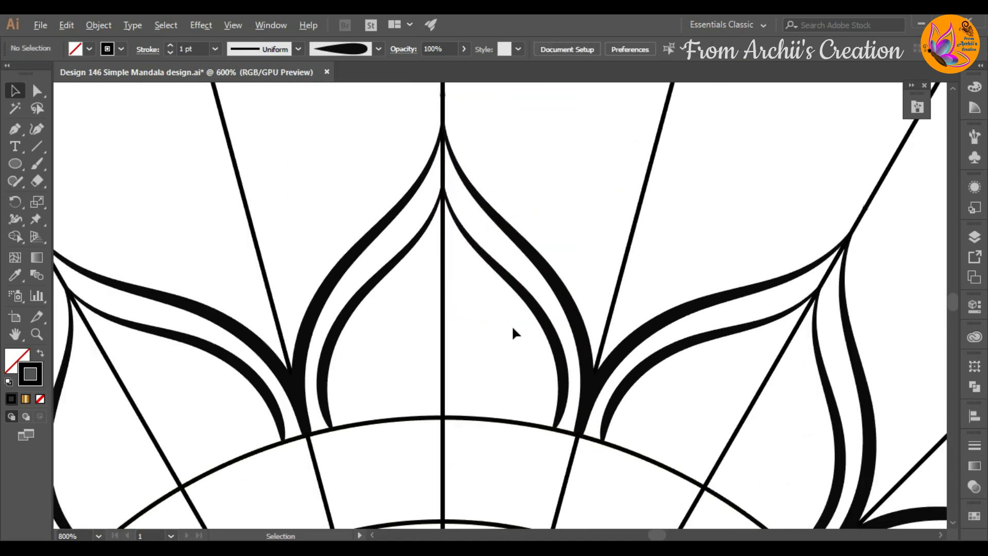
scroll(512, 329, down, 4)
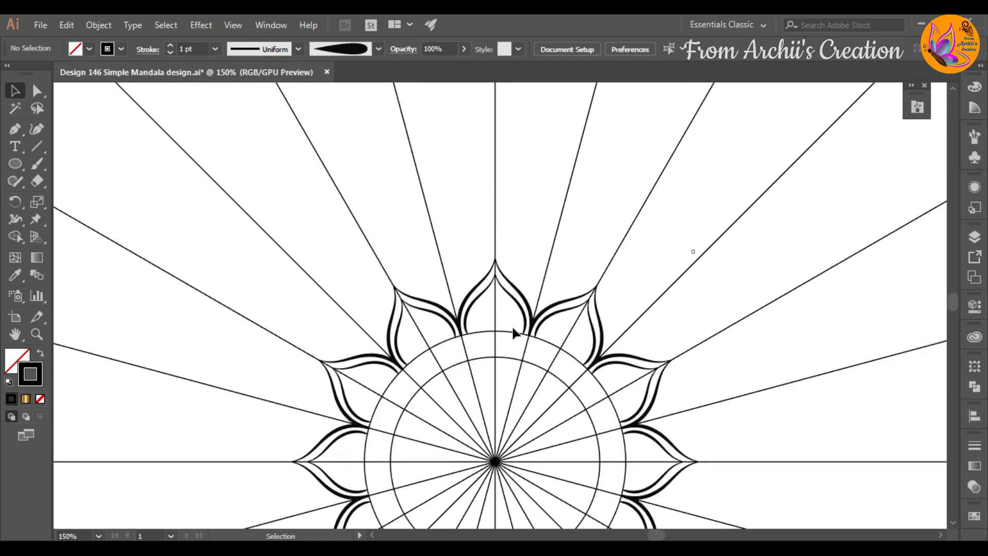
Paint a second-row petal curve from the guide line between two petals down to the neighbouring first-row petal.
scroll(509, 335, up, 4)
mouse_move(508, 335)
mouse_down()
mouse_move(512, 314)
mouse_move(670, 319)
mouse_up()
key(b)
drag(385, 177, 410, 221)
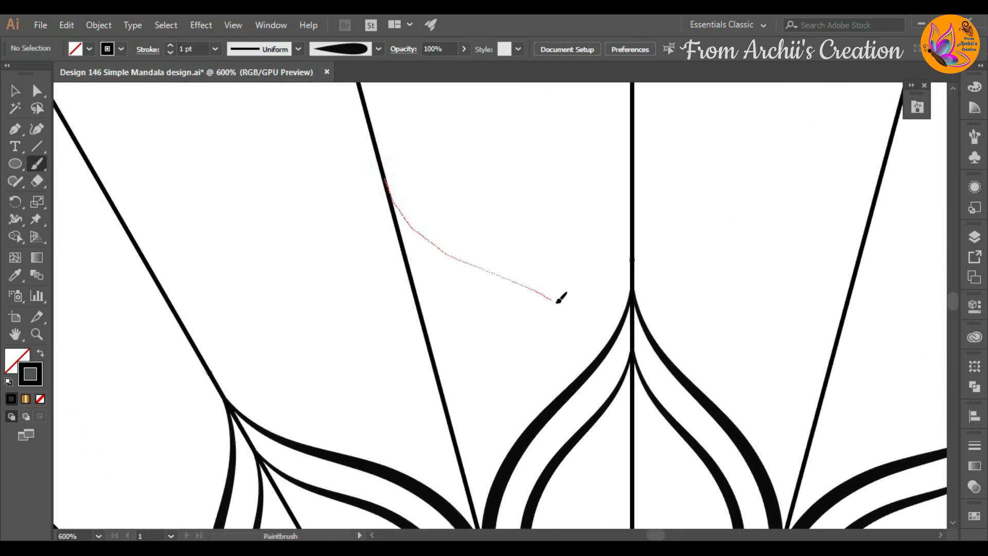
drag(589, 365, 588, 371)
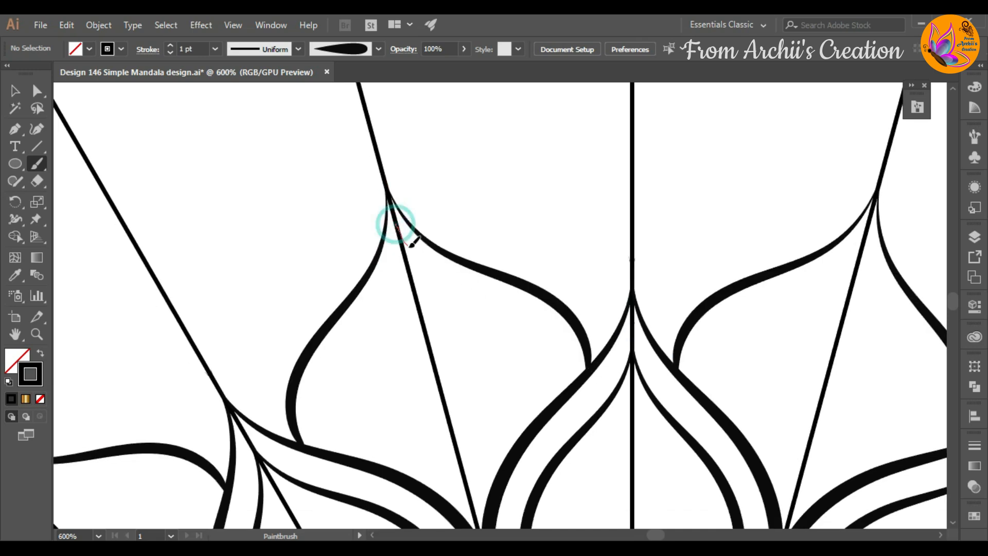
Paint a parallel inner contour inside the second-row petal, ending on the edge of the first-row petal.
drag(436, 271, 443, 275)
key(ctrl+z)
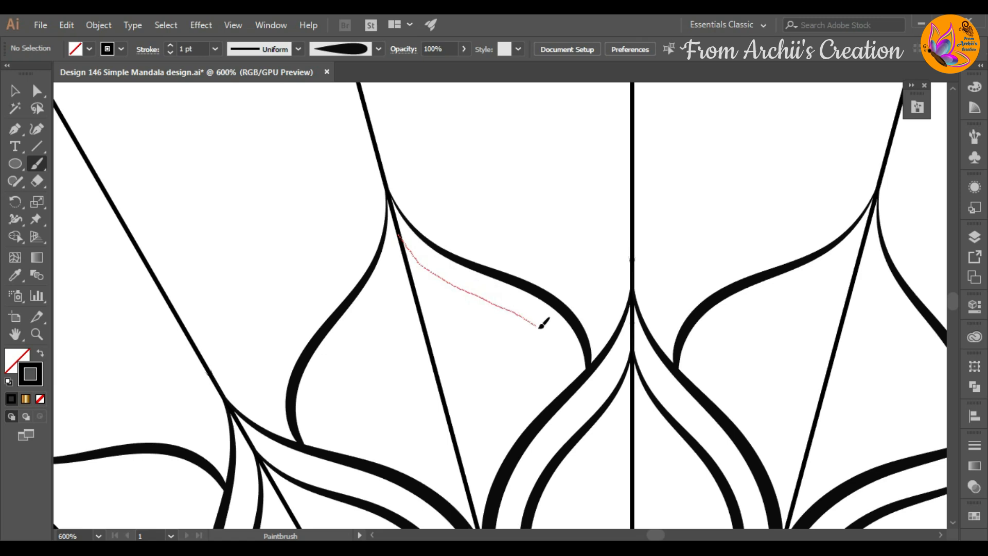
drag(571, 389, 572, 391)
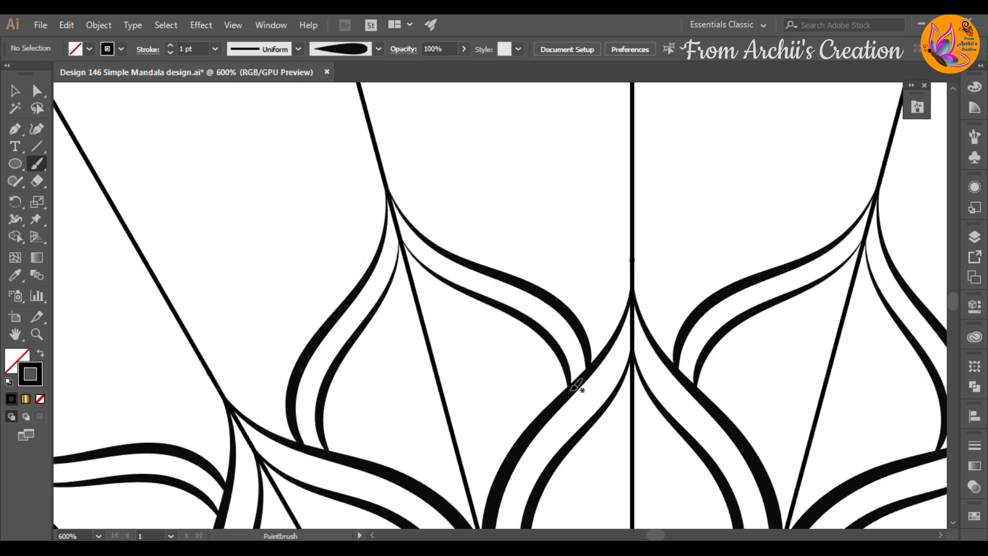
Draw a large ellipse over the gap beside the second-row petal and move it slightly upward toward the petal tip.
click(16, 165)
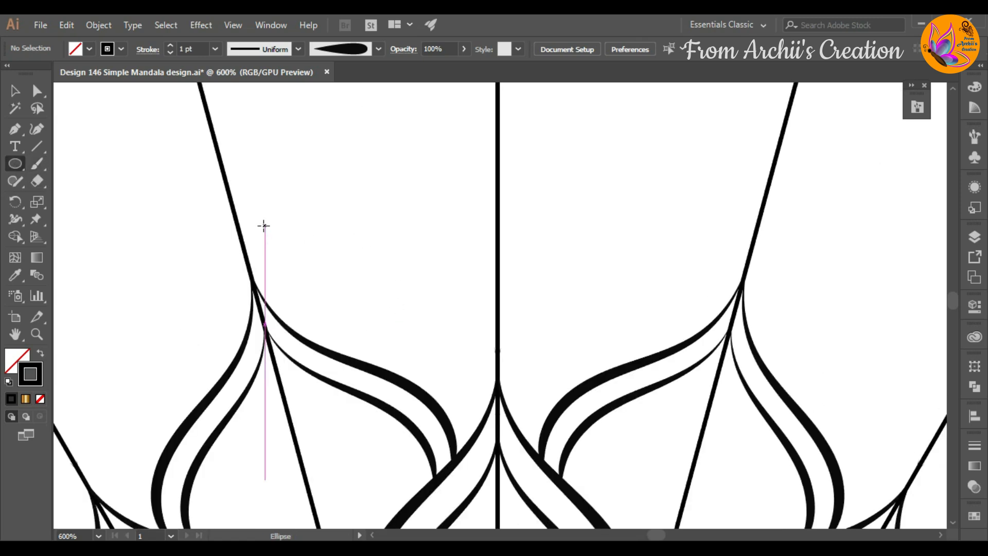
drag(264, 226, 563, 498)
key(v)
drag(370, 215, 364, 191)
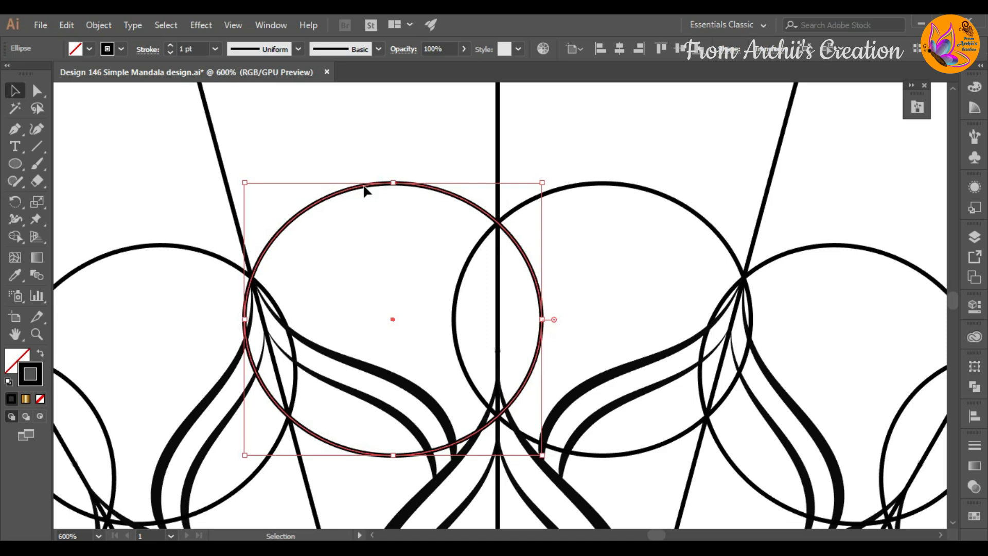
Cut the large ellipse with the Scissors tool where it crosses the slanted and the vertical guide lines.
drag(42, 181, 80, 200)
scroll(260, 283, up, 3)
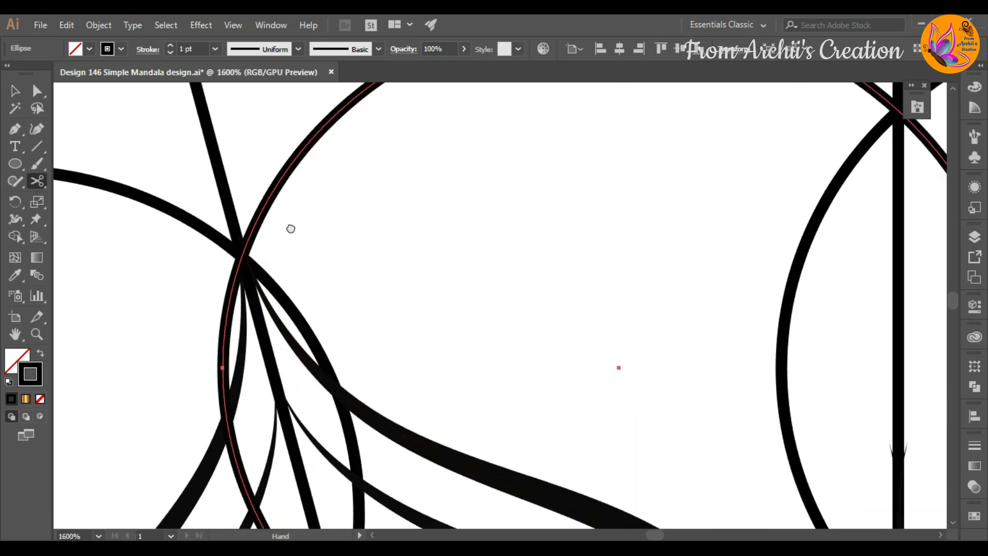
click(348, 238)
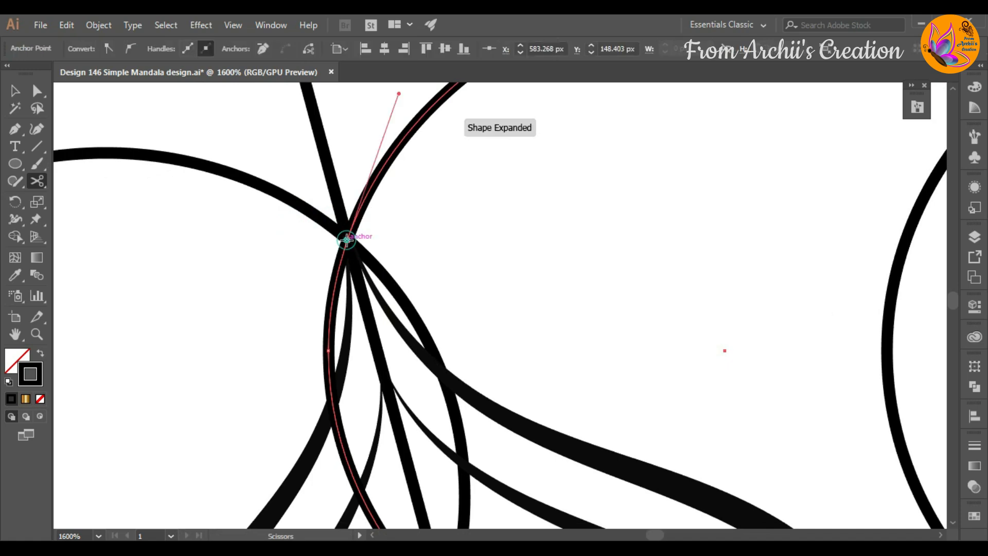
scroll(415, 248, down, 2)
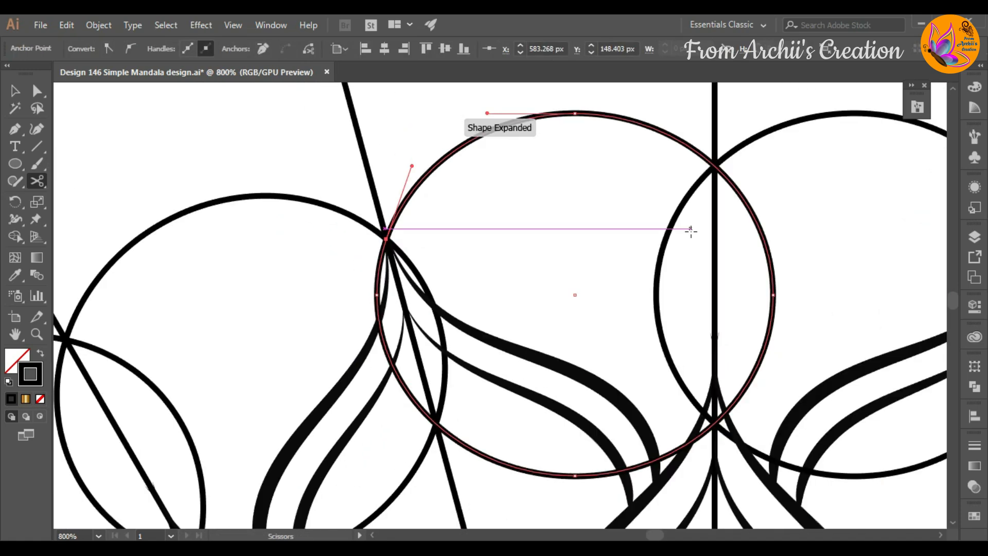
click(715, 166)
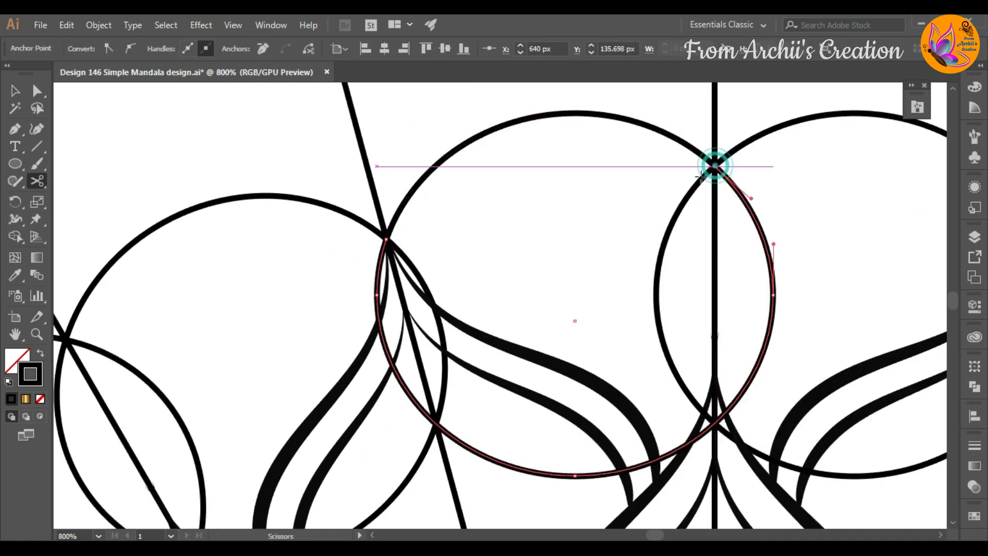
Delete the lower parts of the cut ellipse so only the arch between the two guide lines is kept.
click(756, 371)
key(Delete)
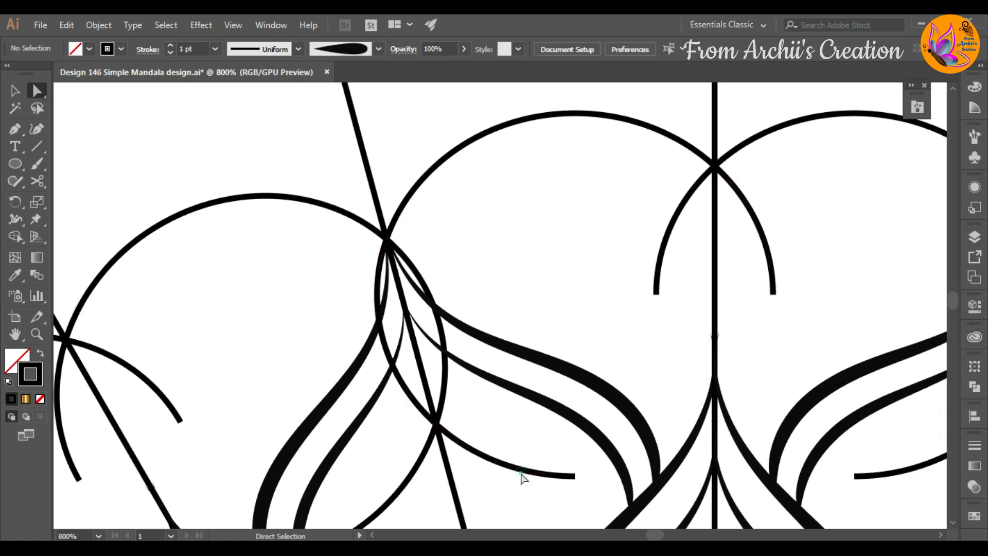
click(521, 473)
key(Delete)
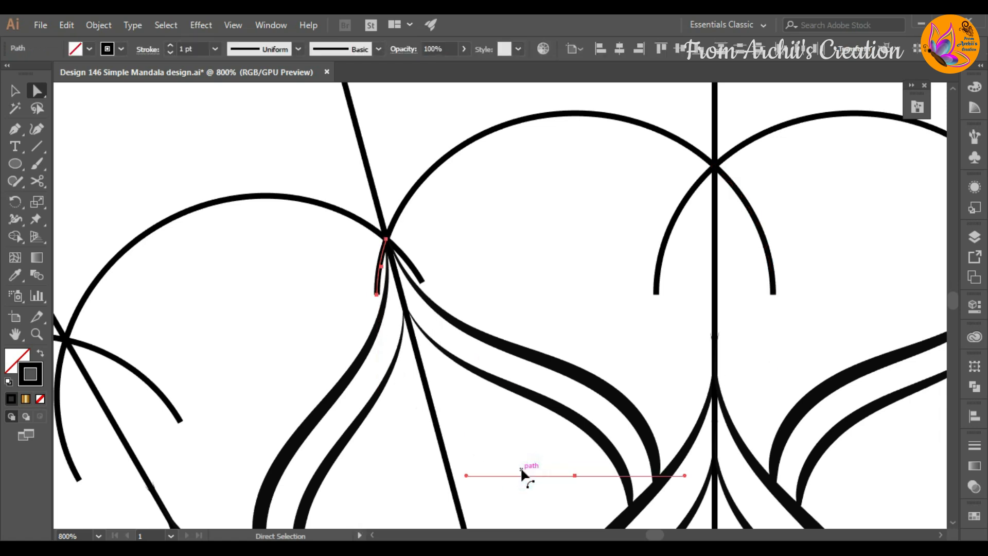
click(378, 294)
key(Delete)
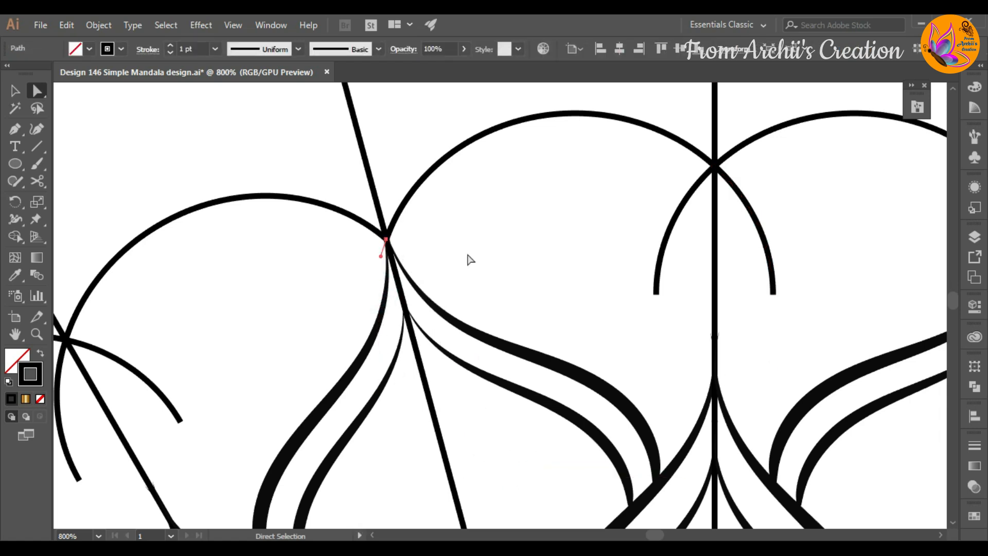
click(720, 172)
key(Delete)
click(573, 200)
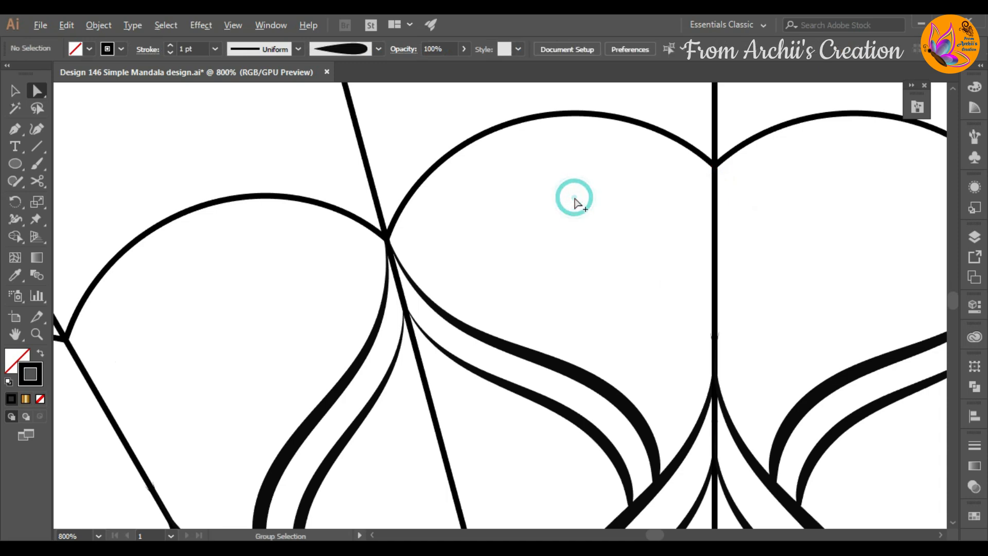
Duplicate the arch slightly above itself to form a parallel outer scallop.
scroll(577, 204, down, 6)
scroll(575, 201, up, 6)
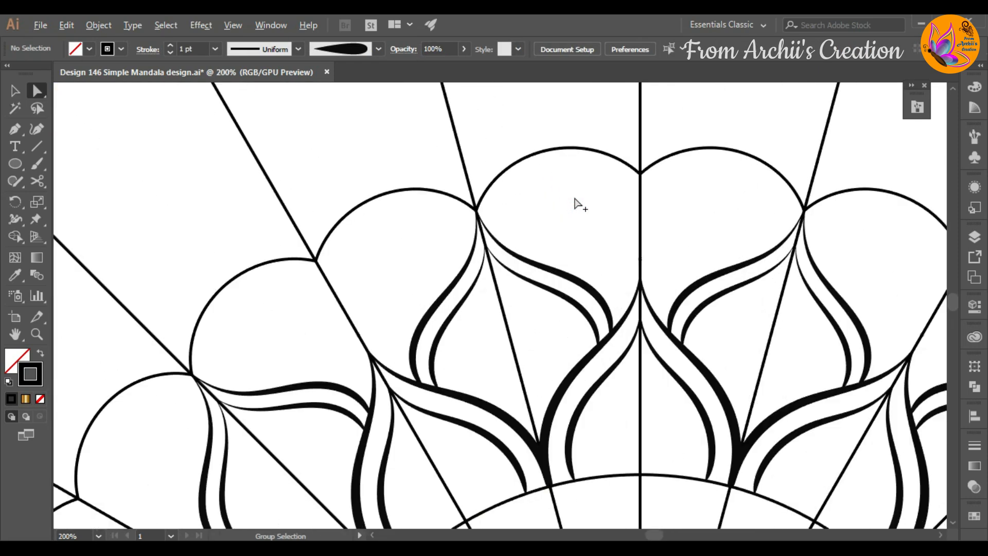
scroll(575, 203, up, 1)
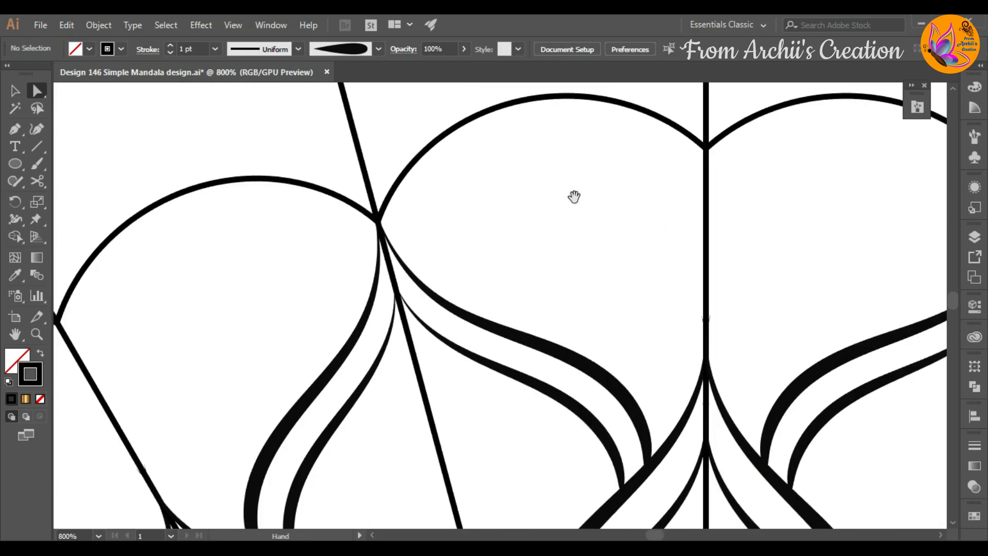
drag(575, 196, 482, 330)
click(454, 230)
key(v)
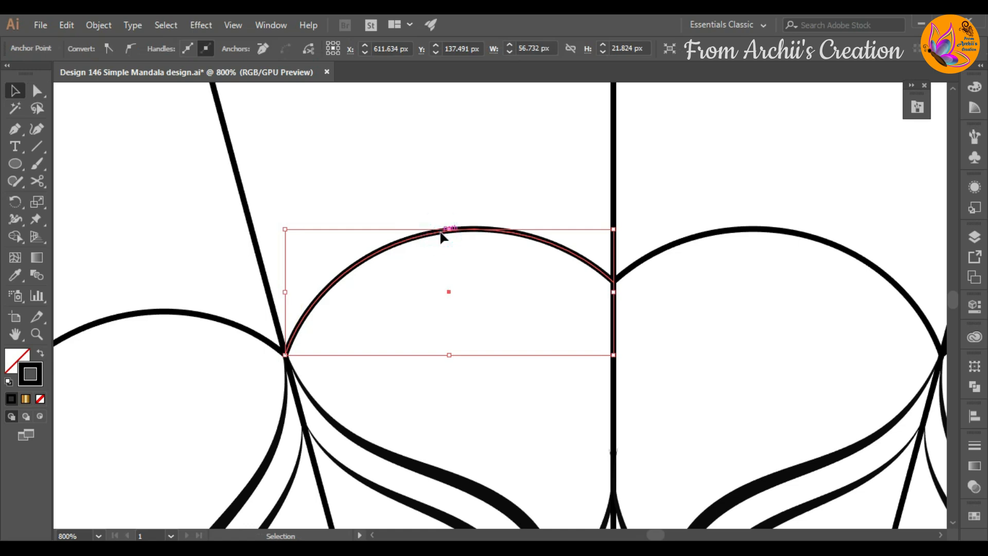
alt+drag(441, 235, 437, 198)
Stretch the duplicated arch so both of its ends meet the slanted and vertical guide lines.
drag(283, 255, 274, 255)
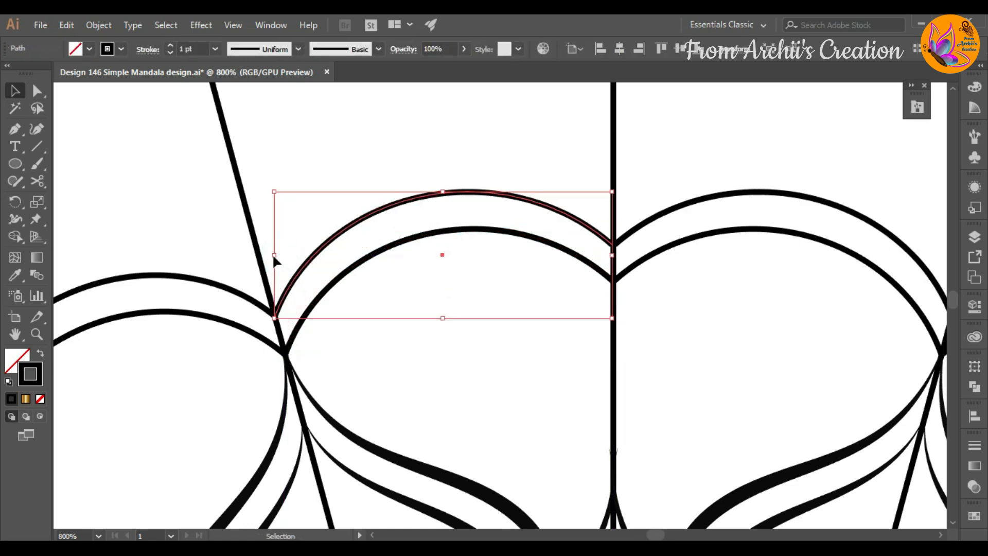
drag(612, 256, 615, 256)
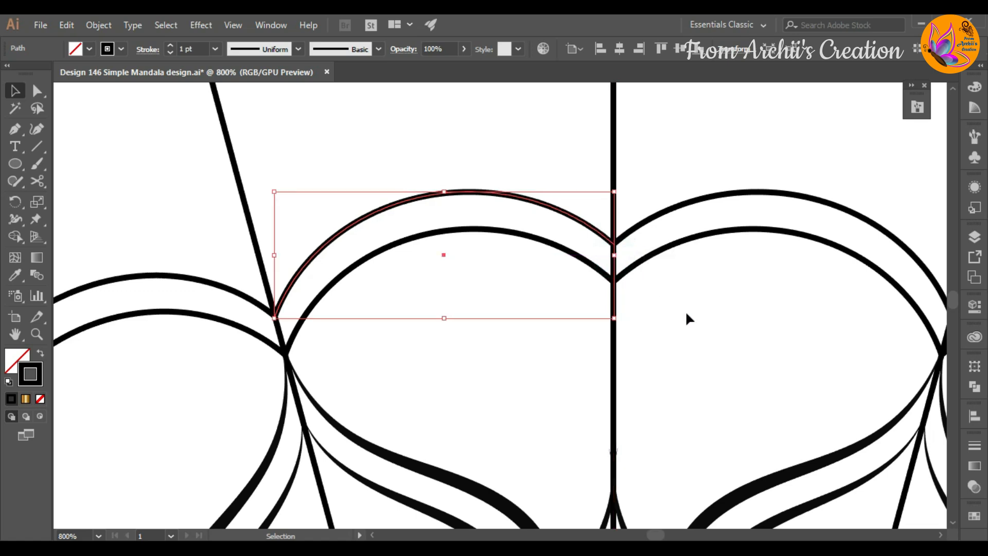
drag(273, 257, 273, 258)
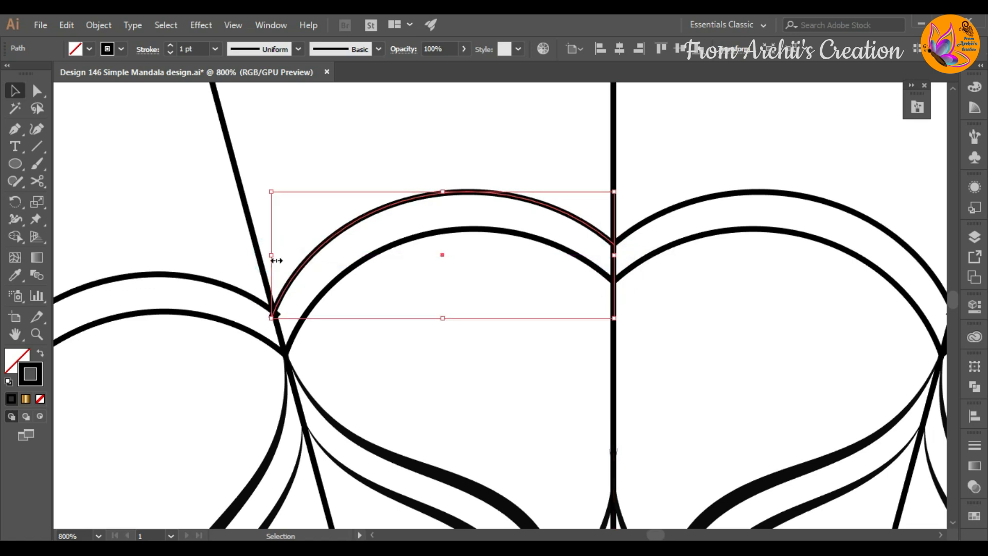
drag(273, 314, 273, 315)
click(447, 353)
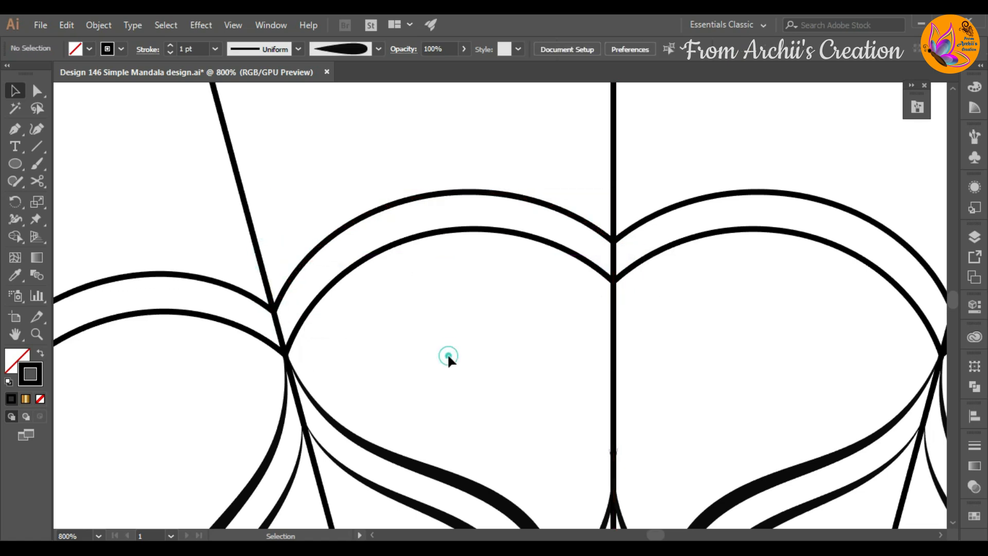
Set the stroke weight of both scallop arches to 2 pt.
scroll(446, 353, down, 3)
drag(424, 271, 449, 307)
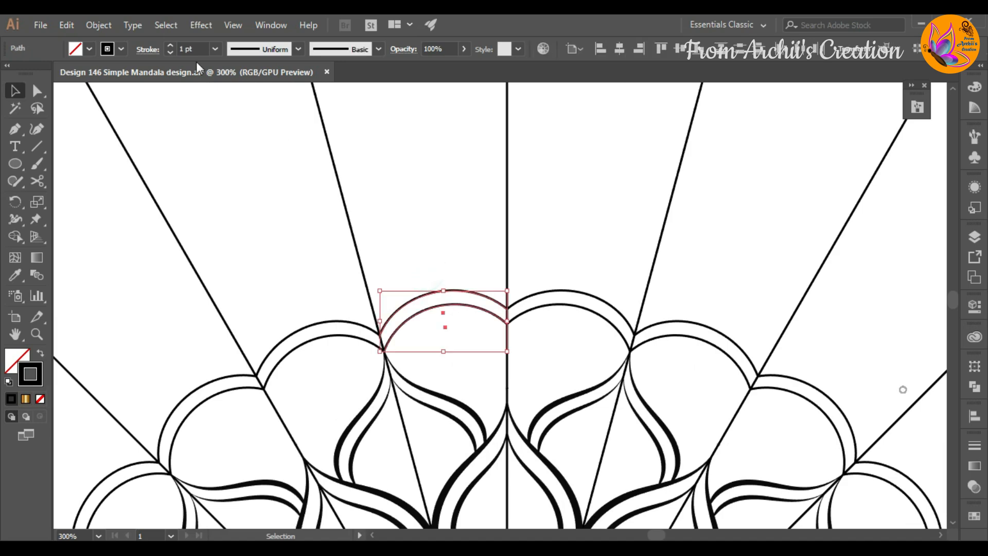
click(172, 45)
click(471, 345)
Paint a short teardrop stroke in the band between the two circles and set its stroke weight to 0.35 pt.
scroll(471, 364, down, 2)
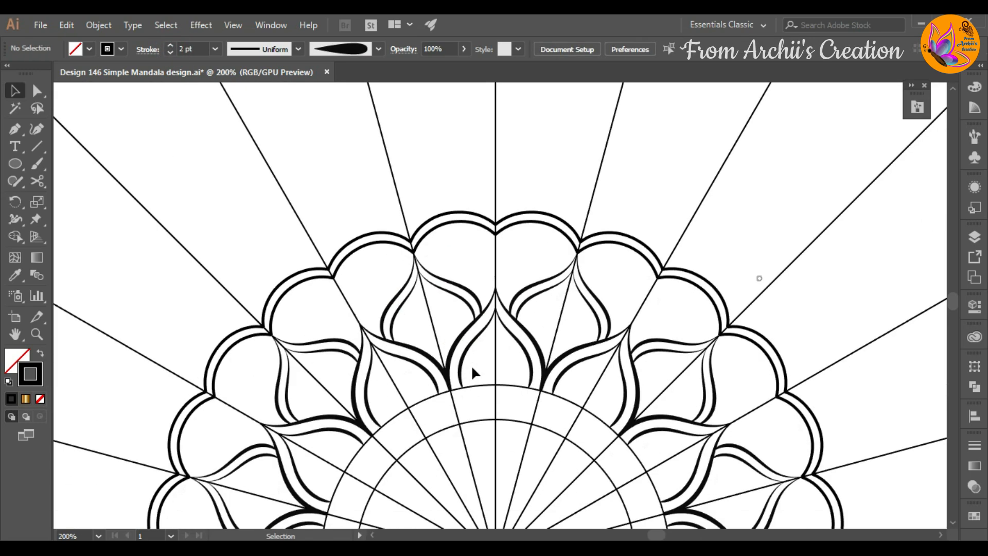
scroll(471, 364, up, 5)
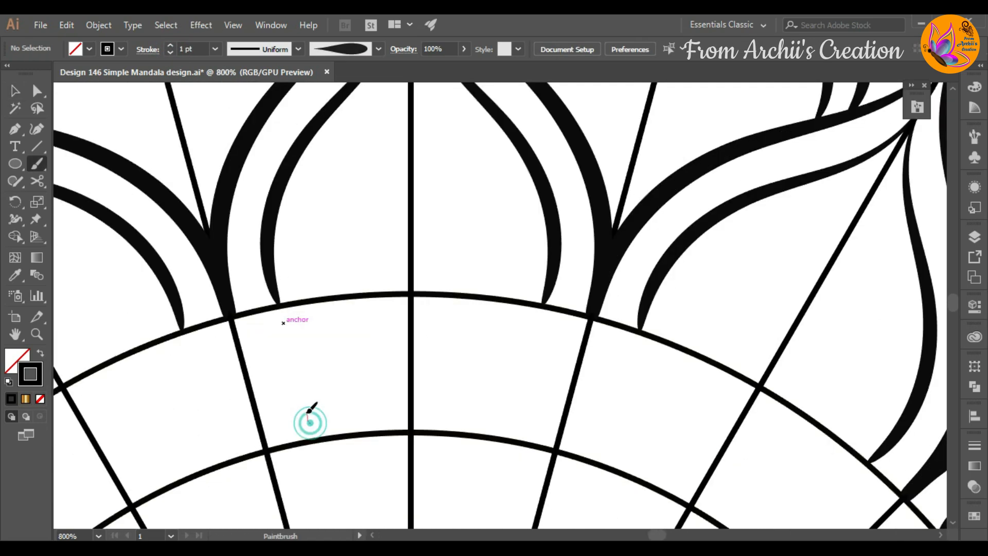
key(b)
drag(310, 423, 298, 369)
drag(292, 322, 290, 322)
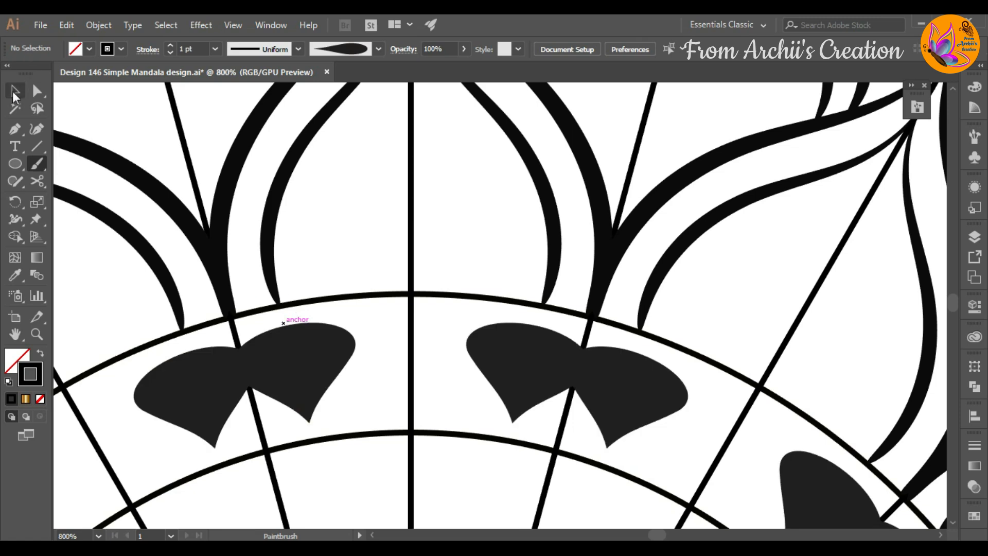
click(14, 93)
click(281, 355)
click(171, 53)
click(171, 53)
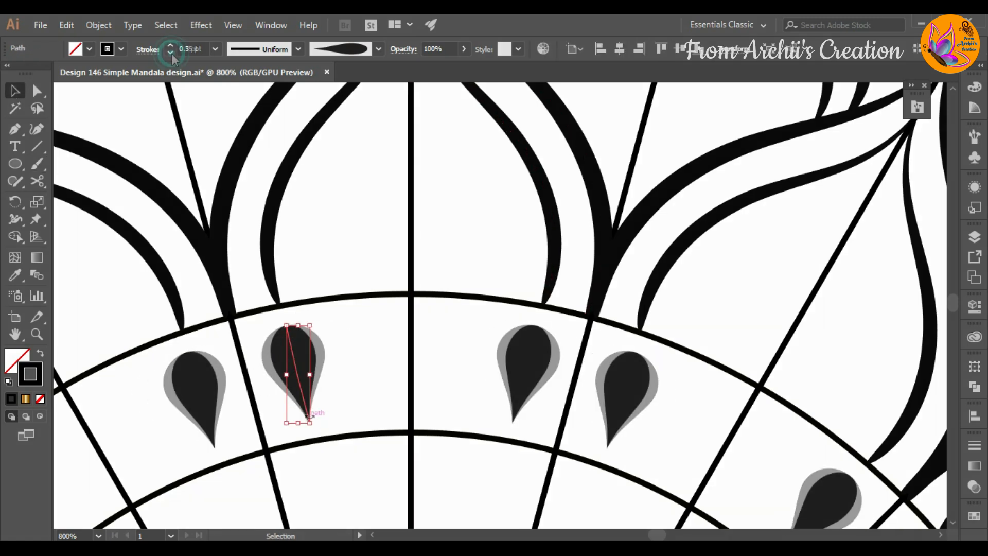
Copy the teardrop beside itself in the ring band, then tilt the original radially and move it closer to the slanted guide line.
drag(309, 412, 303, 420)
mouse_move(296, 357)
mouse_down()
mouse_move(283, 357)
mouse_move(341, 333)
mouse_move(344, 355)
mouse_up()
click(295, 358)
drag(297, 427, 298, 429)
drag(288, 360, 277, 361)
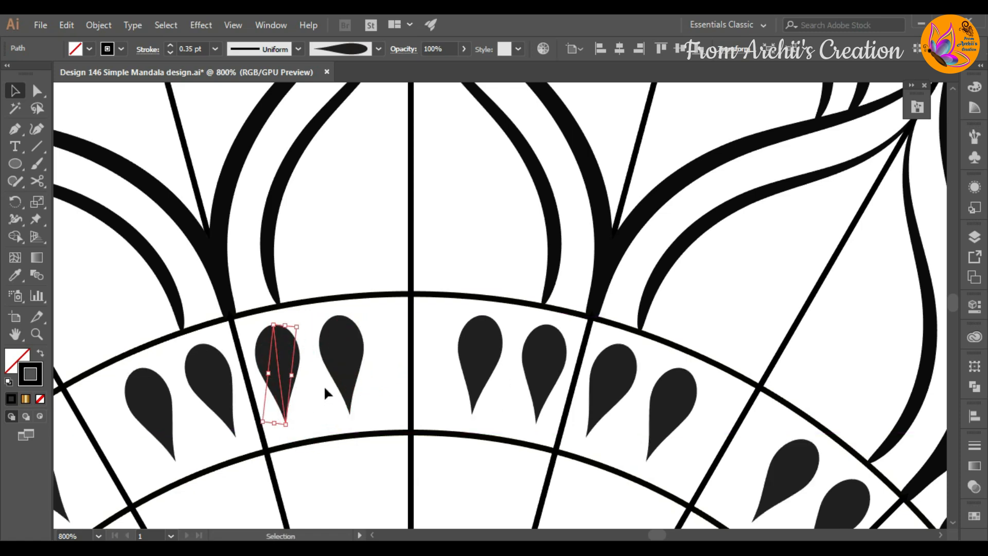
Place a third teardrop next to the vertical guide line and rotate and space the teardrops evenly along the ring band.
drag(343, 357, 376, 345)
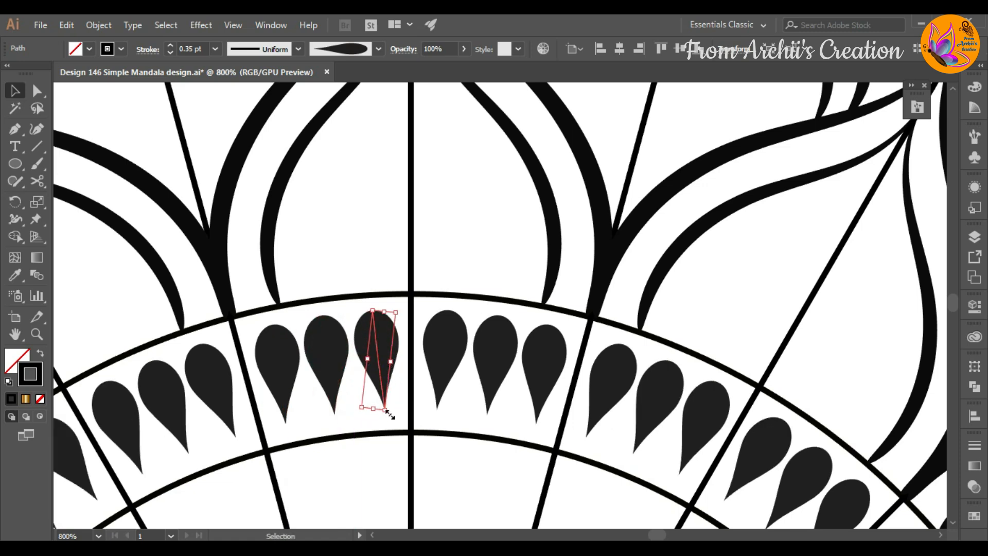
drag(389, 416, 346, 423)
click(328, 390)
drag(345, 423, 346, 422)
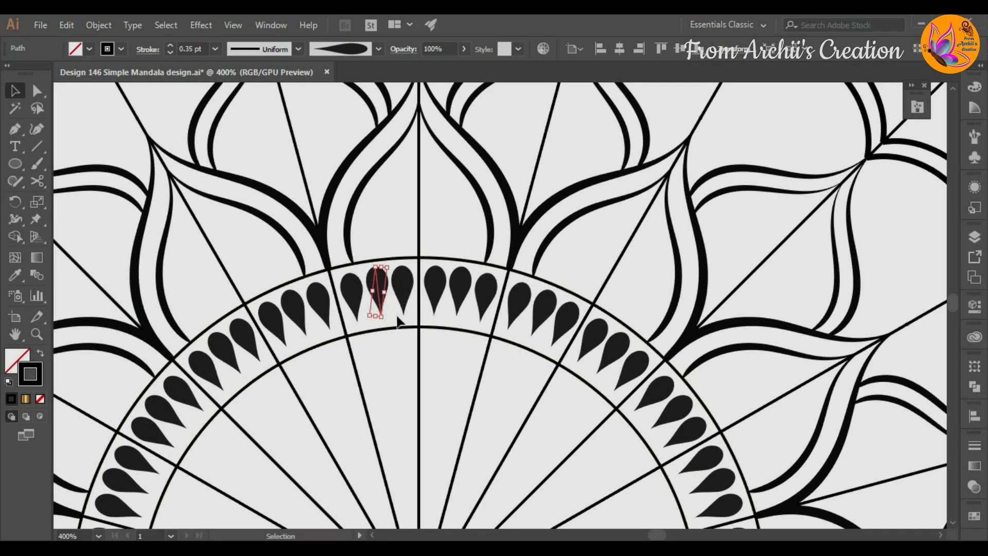
click(398, 318)
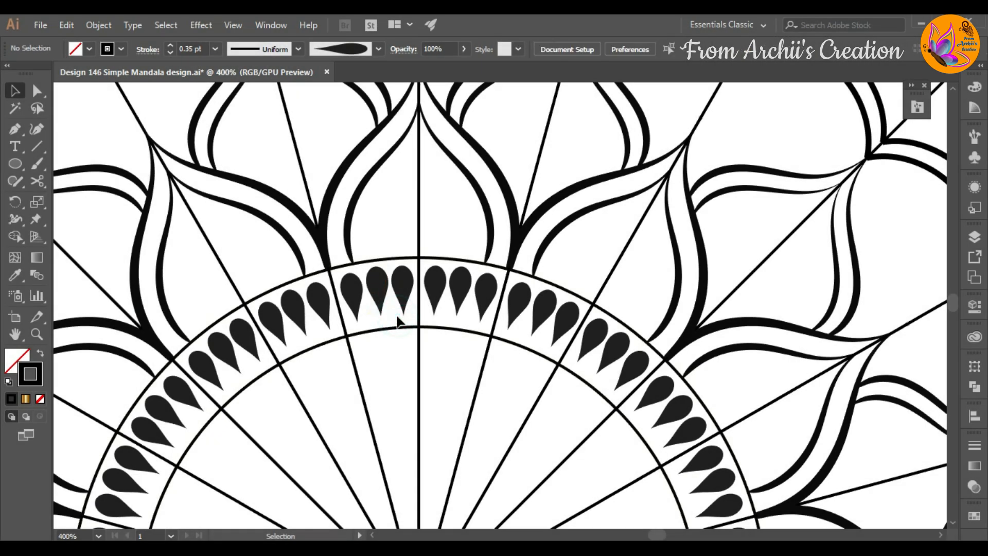
Draw short 0.35 pt hatch lines between the inner and outer contours of the first-row petal, starting at its base.
scroll(397, 316, down, 3)
scroll(397, 315, down, 2)
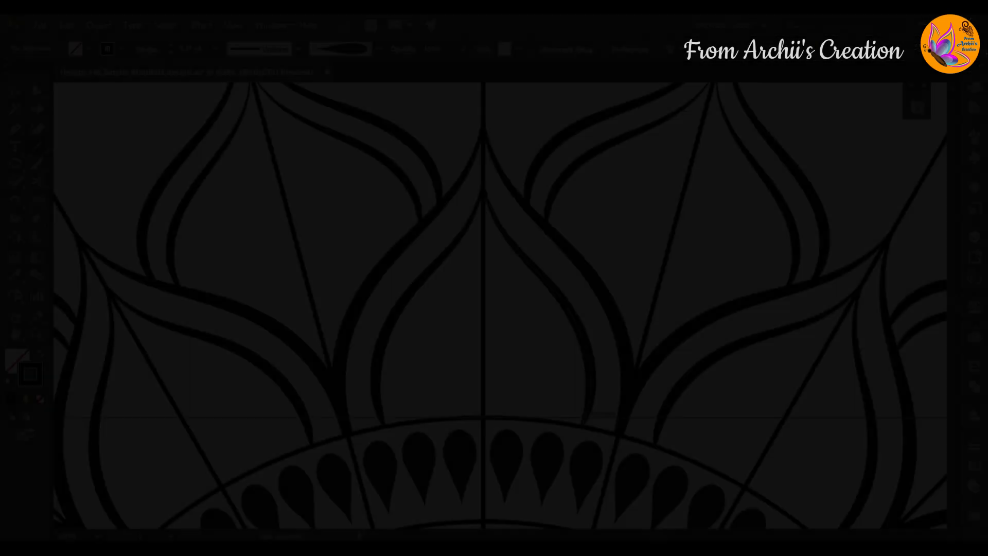
mouse_move(589, 403)
mouse_down()
mouse_move(624, 402)
mouse_move(612, 389)
mouse_move(627, 388)
mouse_move(612, 375)
mouse_move(626, 374)
mouse_up()
key(ctrl+z)
mouse_move(591, 367)
mouse_down()
mouse_move(626, 363)
mouse_move(618, 326)
mouse_up()
mouse_move(583, 328)
mouse_down()
mouse_move(611, 315)
mouse_move(517, 320)
mouse_up()
scroll(574, 323, up, 3)
key(space)
drag(478, 346, 554, 304)
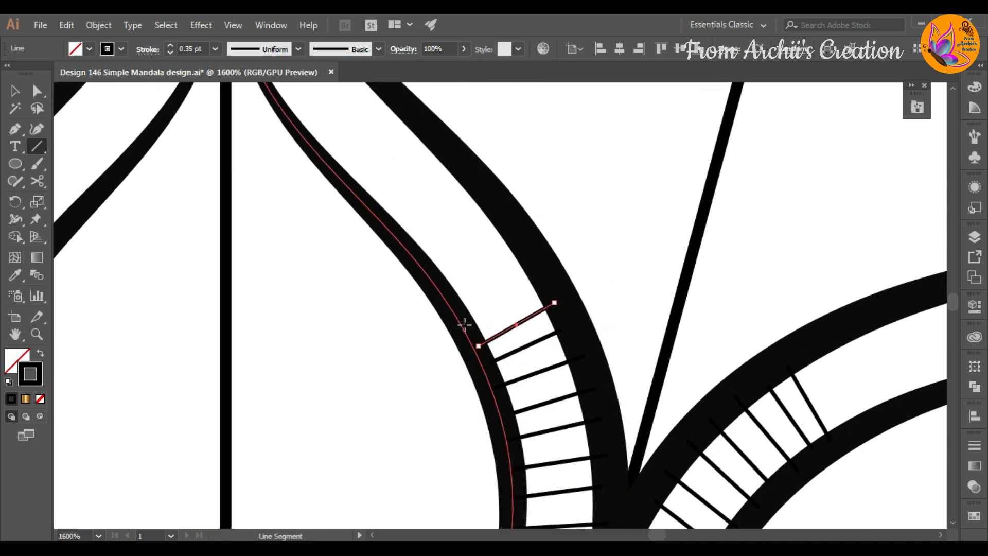
Continue the hatch lines between the petal contours upward along the petal's curved side.
drag(467, 323, 538, 279)
drag(457, 303, 524, 256)
drag(428, 276, 512, 249)
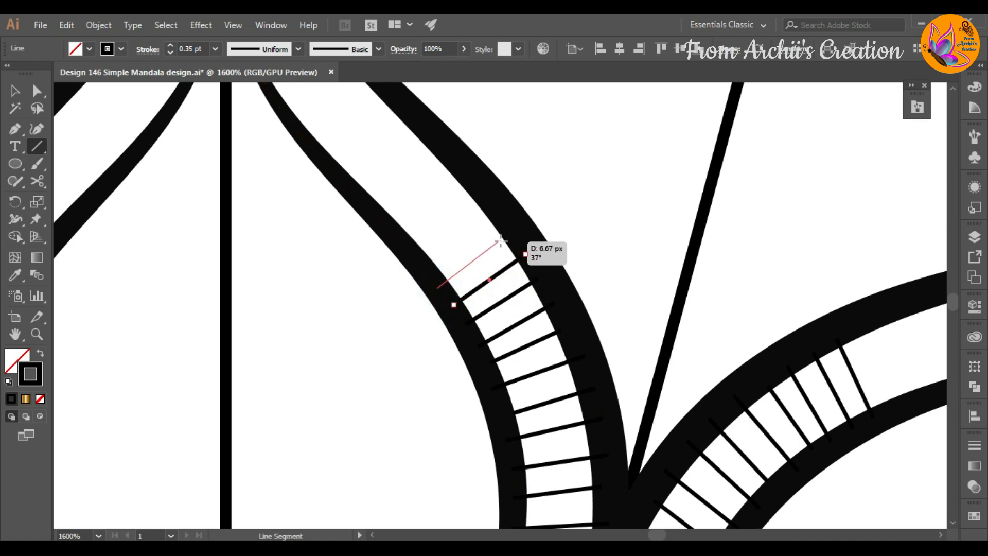
scroll(439, 309, up, 4)
drag(401, 334, 457, 278)
scroll(412, 334, up, 2)
drag(387, 376, 441, 306)
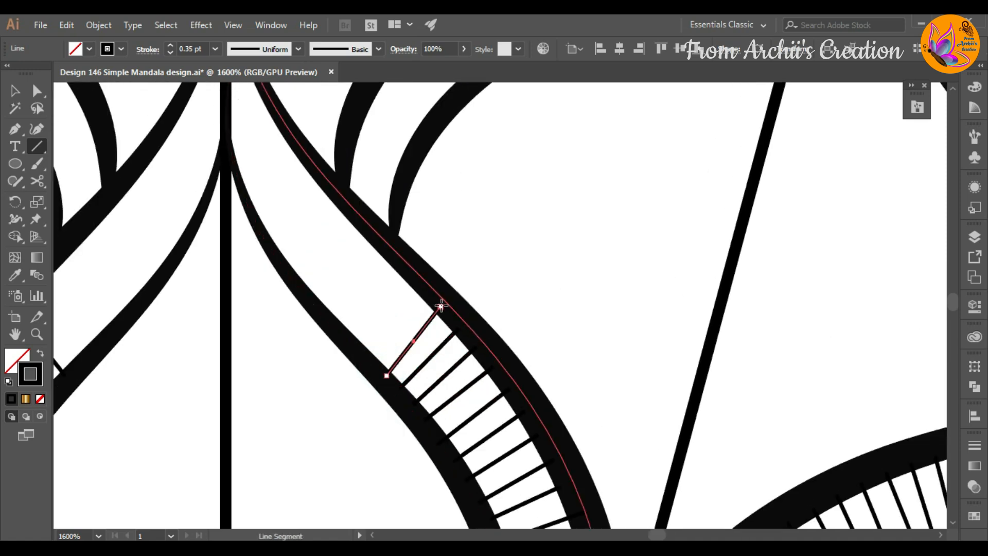
Hatch the upper half of the petal border with evenly spaced lines running from the inner to the outer contour.
mouse_move(370, 360)
mouse_down()
mouse_move(420, 289)
mouse_move(475, 449)
mouse_up()
key(space)
drag(448, 479, 498, 401)
drag(431, 456, 476, 386)
drag(415, 439, 460, 367)
drag(400, 425, 443, 348)
drag(387, 405, 423, 329)
drag(370, 386, 406, 304)
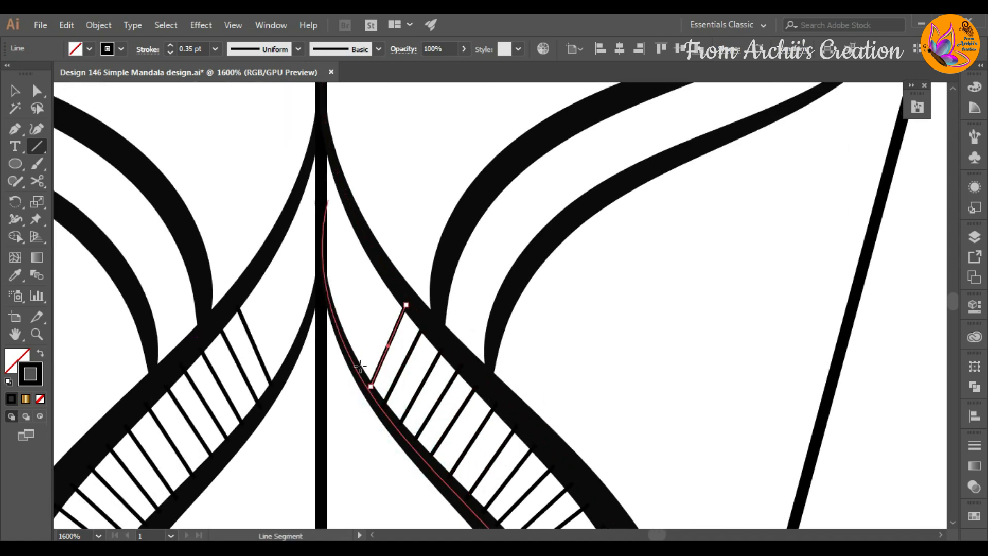
Finish the petal border hatching up to the tip, ending with a line along the vertical guide line.
drag(355, 365, 388, 287)
drag(346, 337, 374, 267)
drag(330, 305, 362, 240)
drag(326, 280, 345, 200)
drag(320, 269, 323, 112)
Draw a 2 pt line across the gap between the two scallop arches, near their crest.
scroll(443, 244, down, 10)
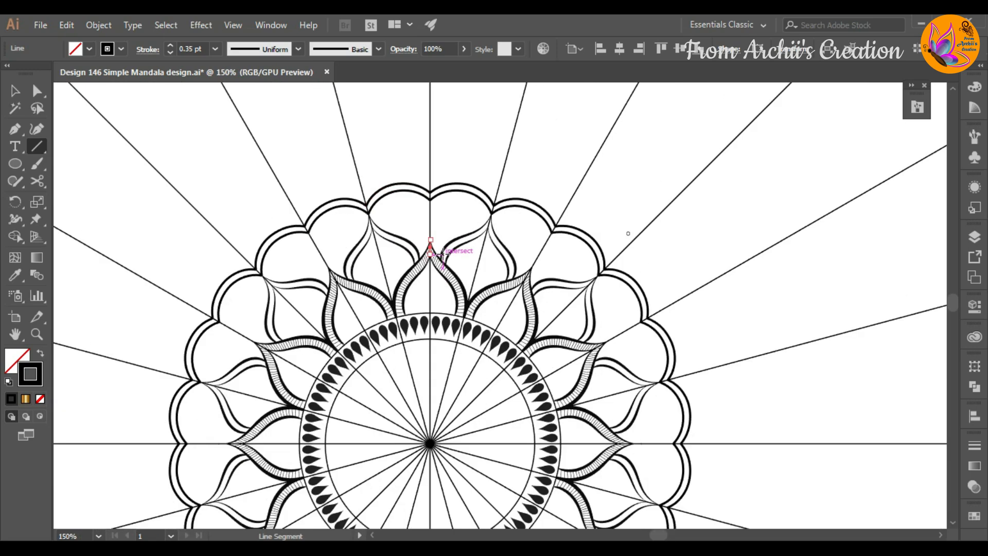
scroll(441, 252, down, 2)
scroll(451, 299, down, 2)
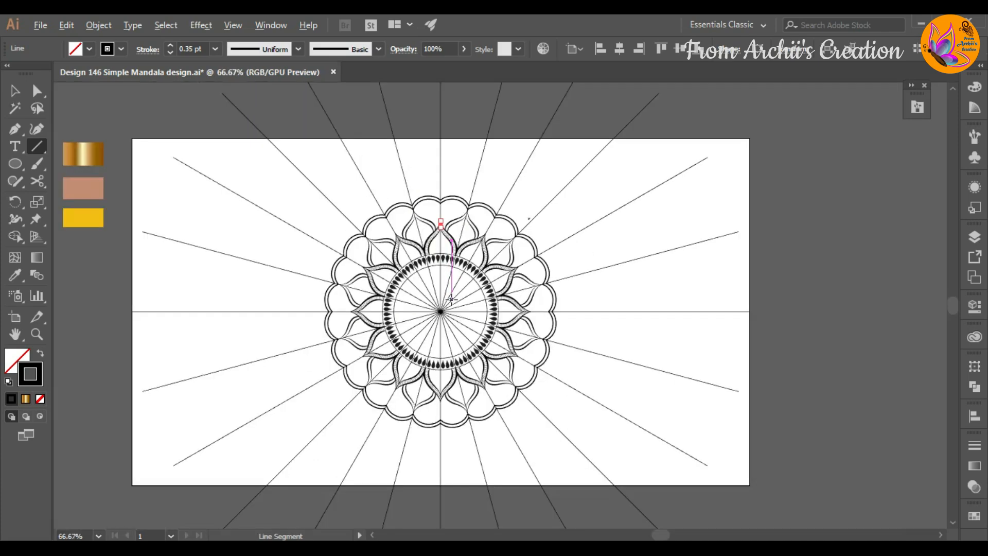
scroll(451, 300, up, 2)
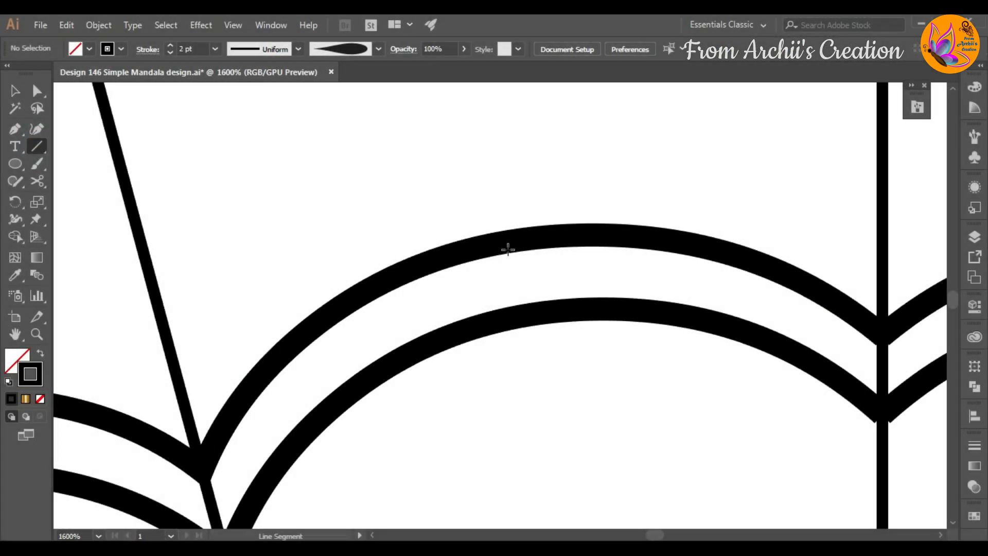
drag(508, 250, 523, 312)
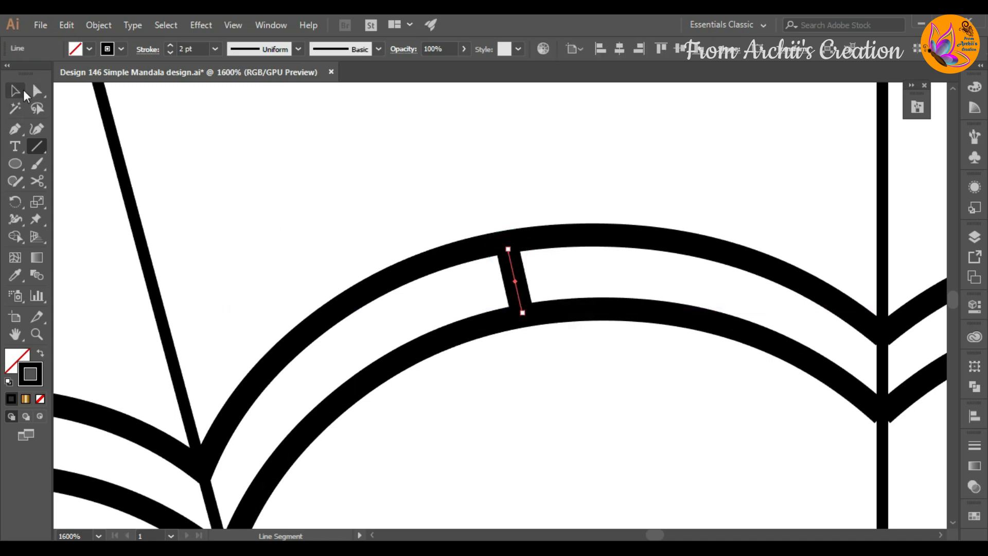
click(23, 92)
click(224, 152)
scroll(354, 209, down, 1)
key(backslash)
Hatch the scallop border from the crest line down its left side to the valley with evenly spaced 2 pt lines.
drag(459, 224, 483, 295)
drag(408, 243, 441, 306)
drag(364, 265, 401, 325)
drag(324, 287, 366, 346)
drag(285, 316, 337, 373)
drag(254, 349, 308, 396)
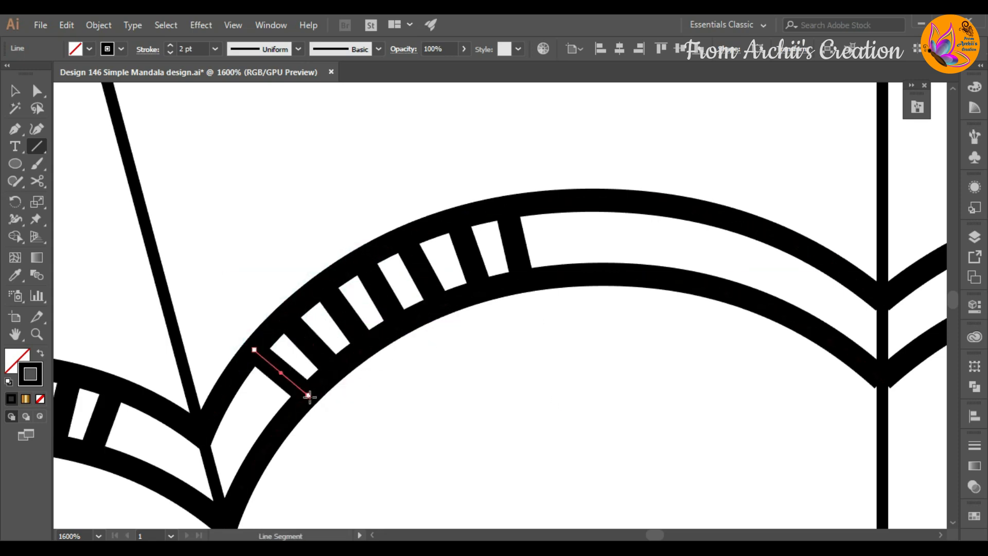
drag(226, 385, 284, 418)
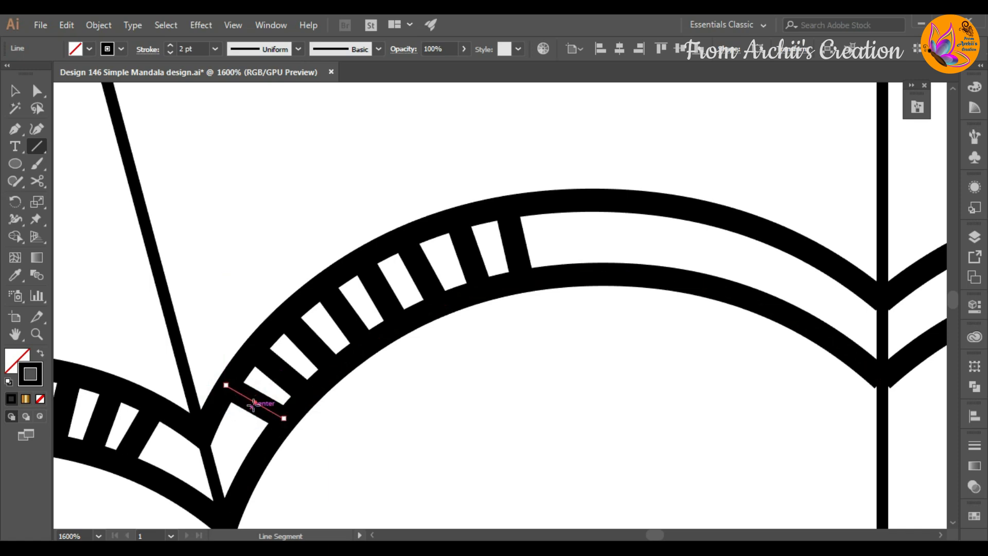
drag(214, 428, 264, 450)
drag(211, 467, 240, 478)
key(ctrl+z)
Draw a 2 pt hatch line across the scallop border just right of the existing crest line.
mouse_move(598, 217)
mouse_down()
mouse_move(428, 253)
mouse_move(385, 313)
mouse_up()
key(ctrl+z)
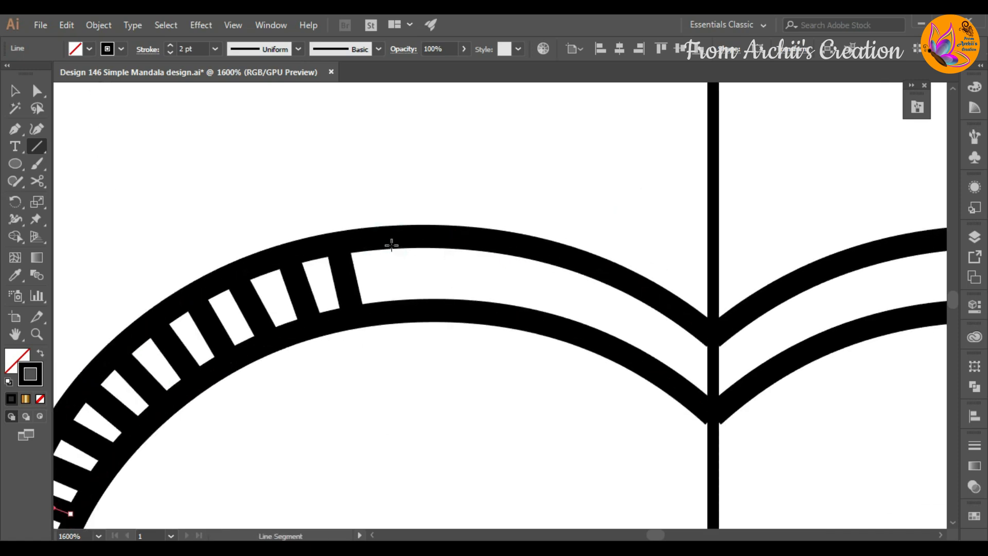
drag(391, 245, 389, 309)
drag(447, 242, 435, 309)
drag(490, 240, 477, 310)
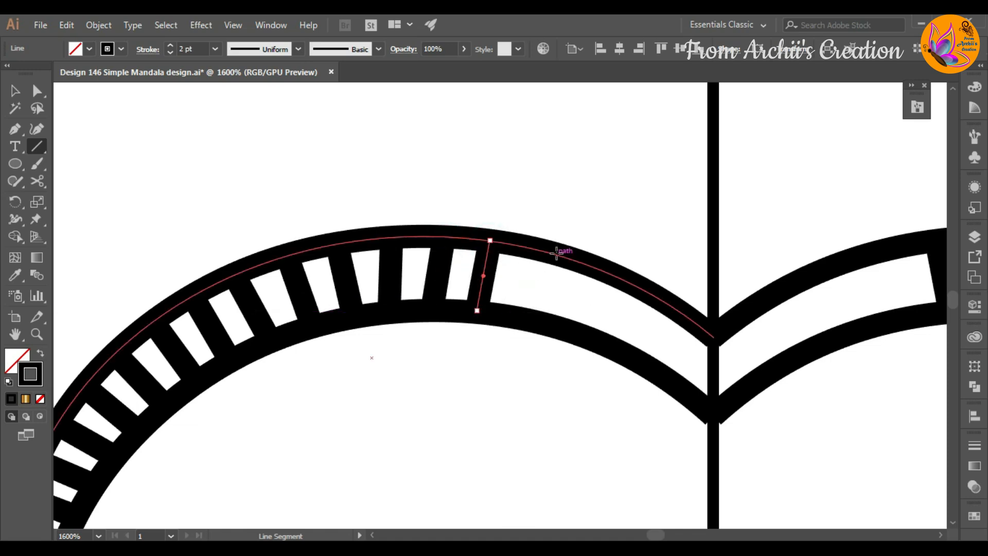
key(ctrl+z)
key(ctrl+z)
Hatch the right half of the scallop border with evenly spaced lines down to the vertical guide line.
drag(434, 241, 434, 310)
drag(485, 244, 474, 311)
drag(531, 252, 516, 314)
drag(584, 264, 556, 328)
drag(631, 283, 598, 343)
drag(673, 308, 640, 363)
drag(706, 334, 717, 435)
key(ctrl+z)
click(697, 391)
click(530, 323)
key(v)
click(702, 404)
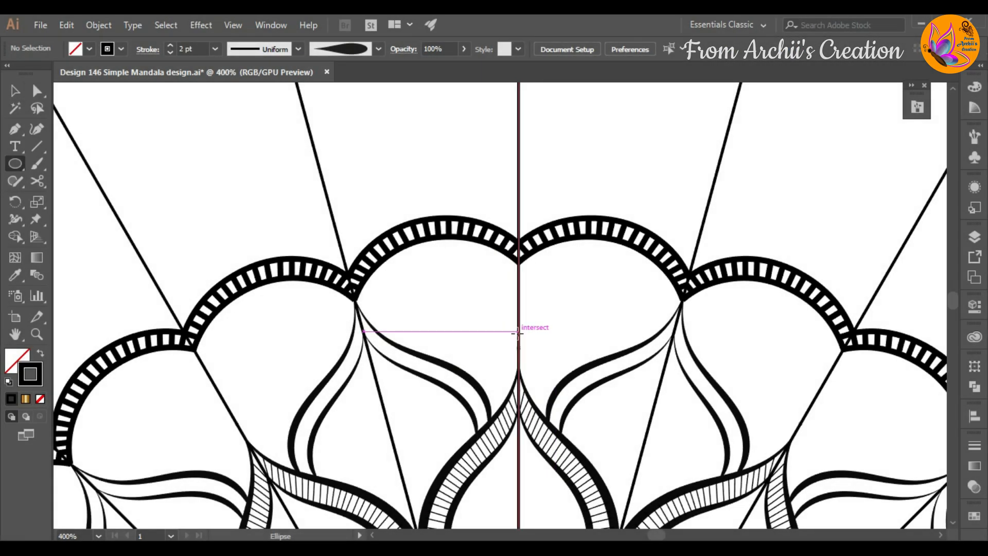
Draw a small circle above the hatched petal's tip, fill it black and centre it on the vertical guide line.
drag(518, 331, 557, 365)
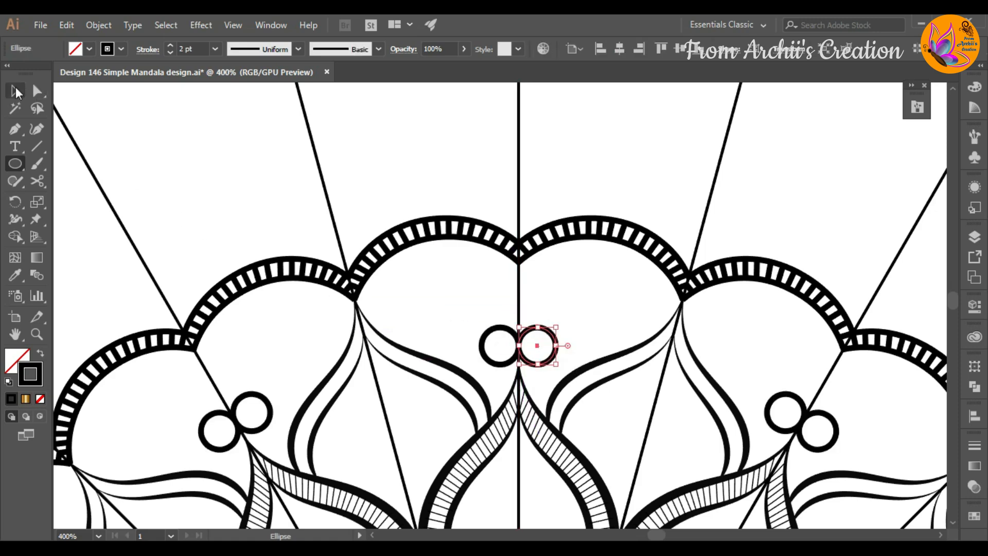
click(16, 90)
drag(31, 365, 16, 358)
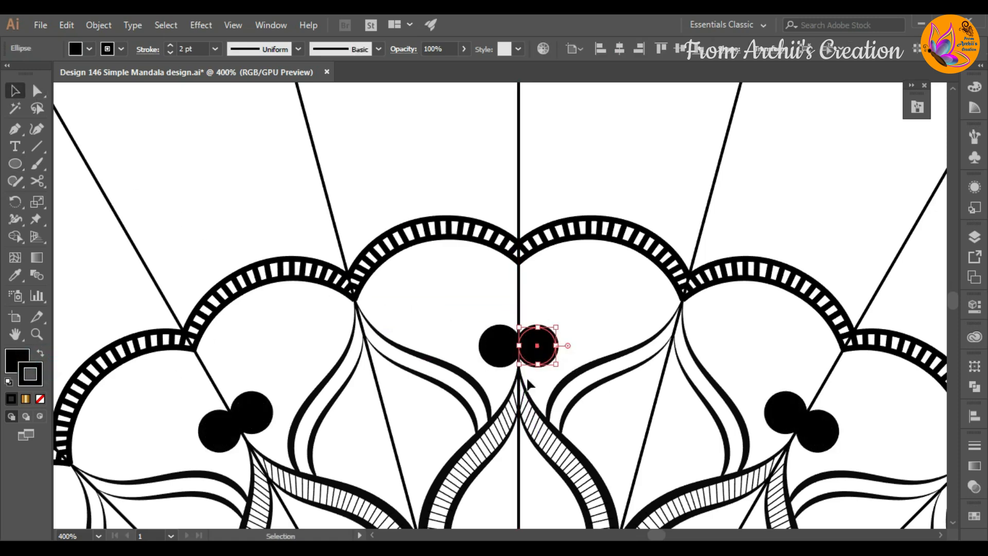
drag(537, 351, 519, 352)
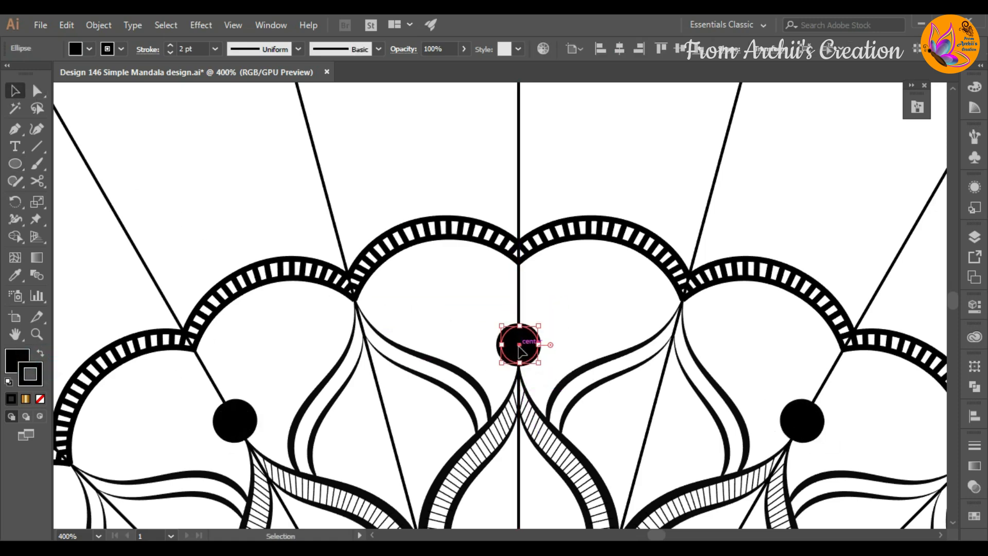
Stack two progressively smaller black circles above the first one along the vertical guide line.
scroll(518, 352, up, 5)
drag(529, 308, 524, 308)
click(687, 329)
Paint a tapered 1 pt spiral inside the hatched petal, curling outward from the guide line just above the teardrop ring.
scroll(687, 329, down, 3)
drag(493, 412, 494, 335)
drag(526, 369, 495, 281)
click(547, 300)
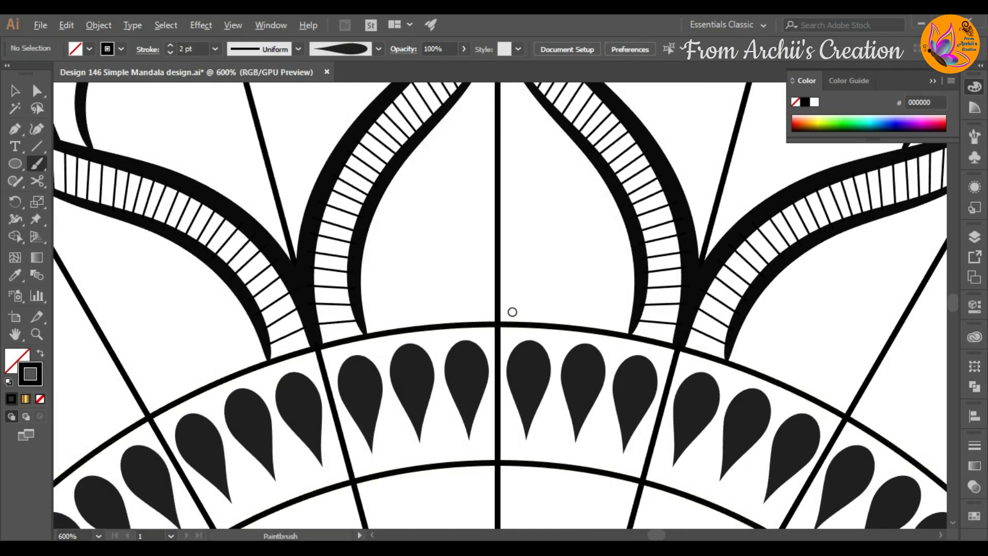
scroll(513, 312, up, 1)
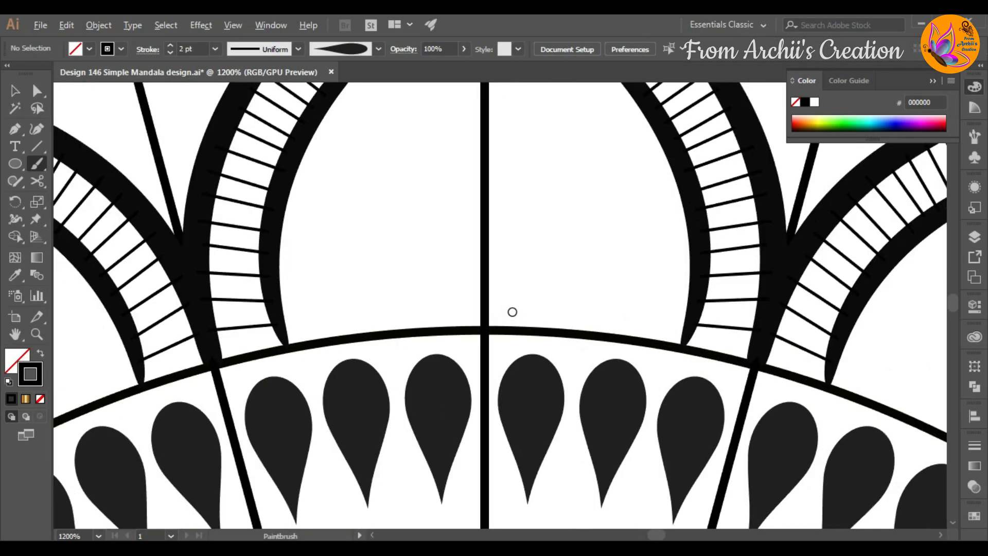
scroll(513, 312, up, 3)
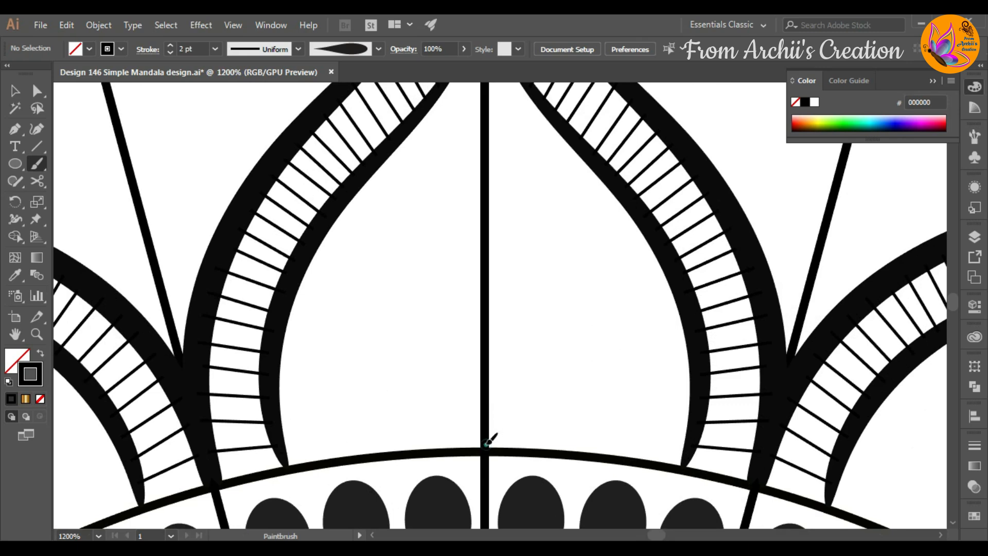
drag(487, 444, 507, 358)
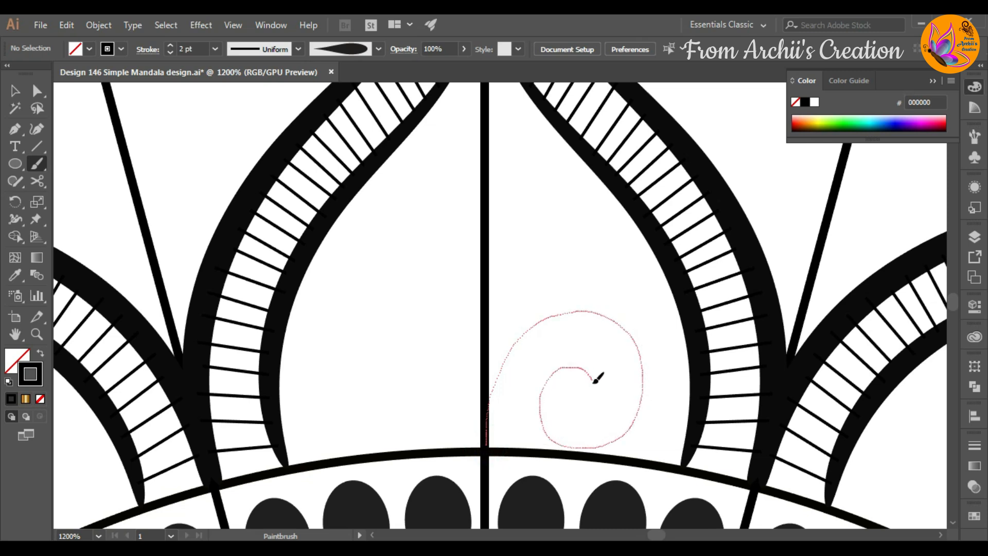
drag(597, 379, 591, 395)
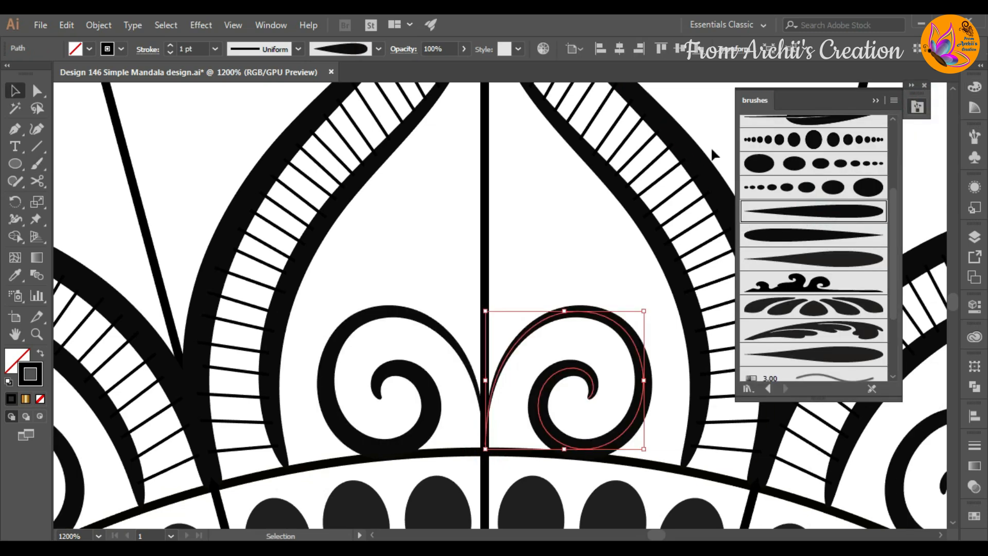
click(722, 123)
click(876, 101)
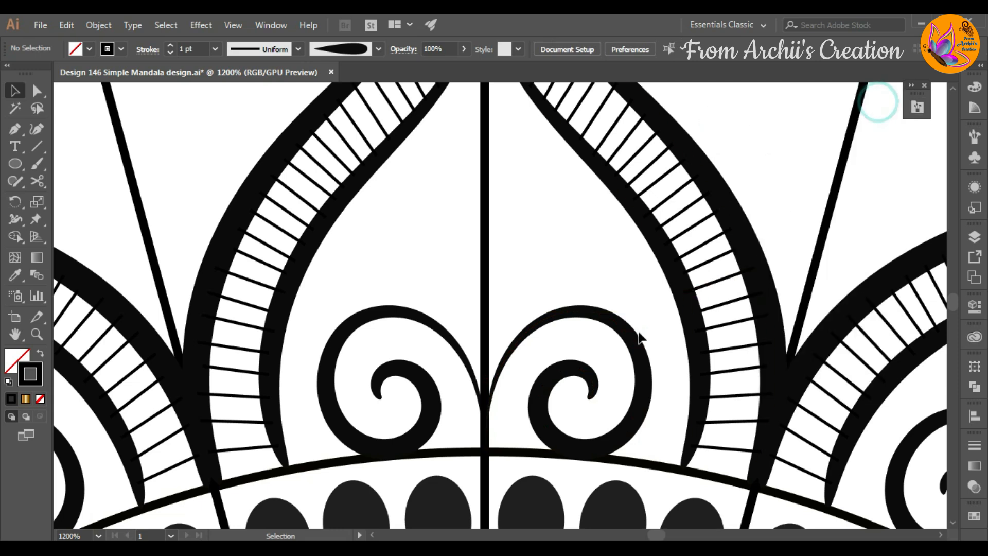
Paint a closed leaf-shaped loop above the spiral, starting and ending at the guide line, with a 0.75 pt stroke.
key(ctrl+=)
key(b)
drag(529, 418, 552, 362)
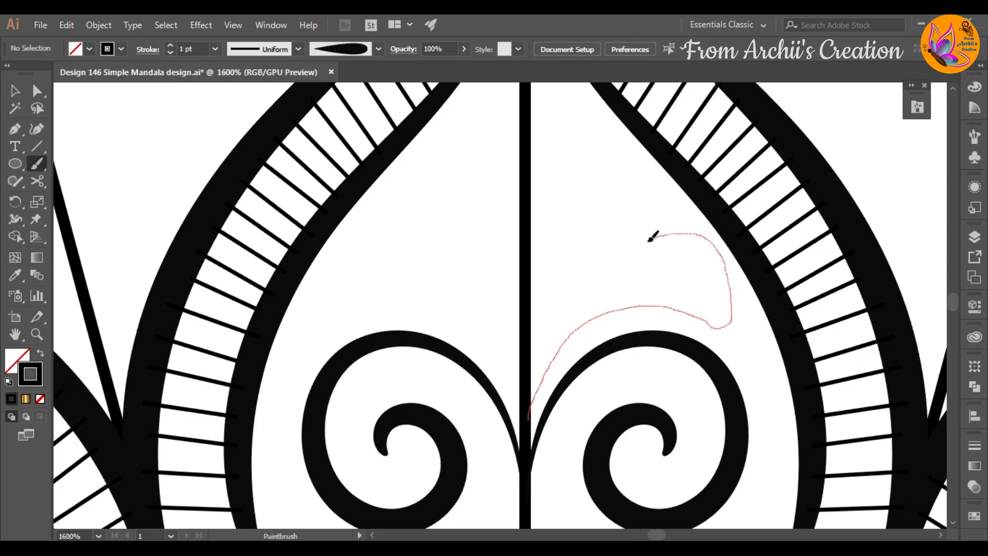
drag(535, 375, 529, 408)
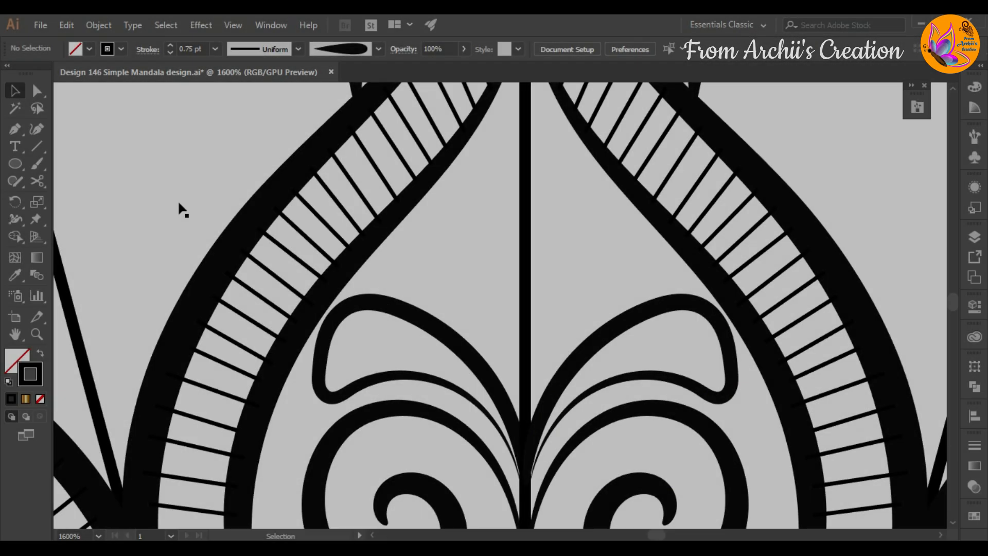
Choose the teardrop brush with a pointed start and rounded end for the Paintbrush tool.
key(b)
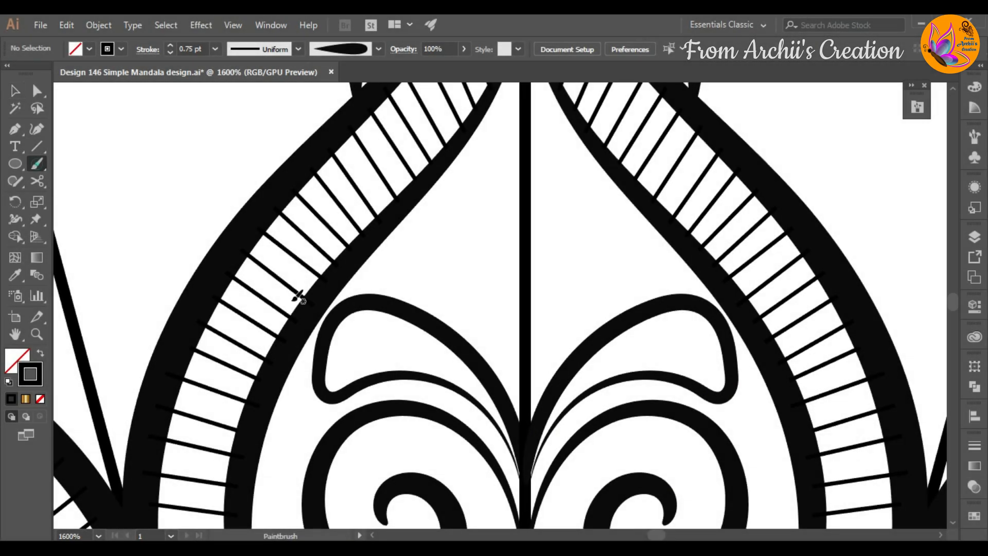
scroll(562, 335, up, 3)
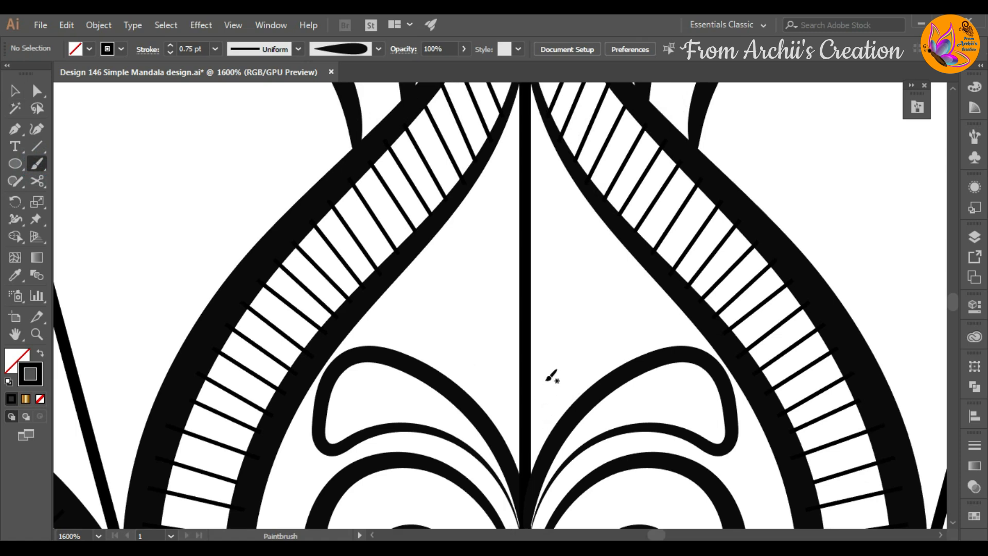
click(918, 107)
click(839, 258)
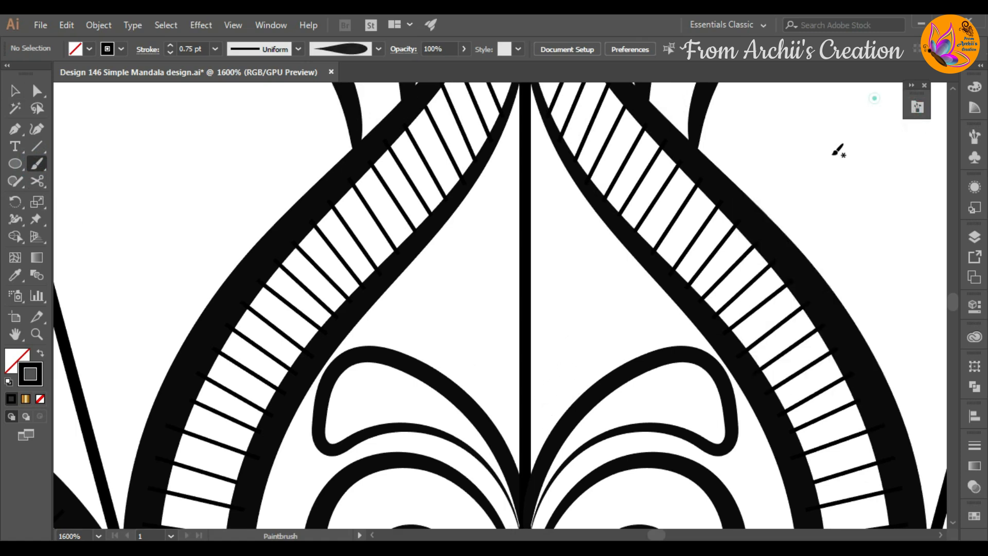
drag(618, 286, 604, 316)
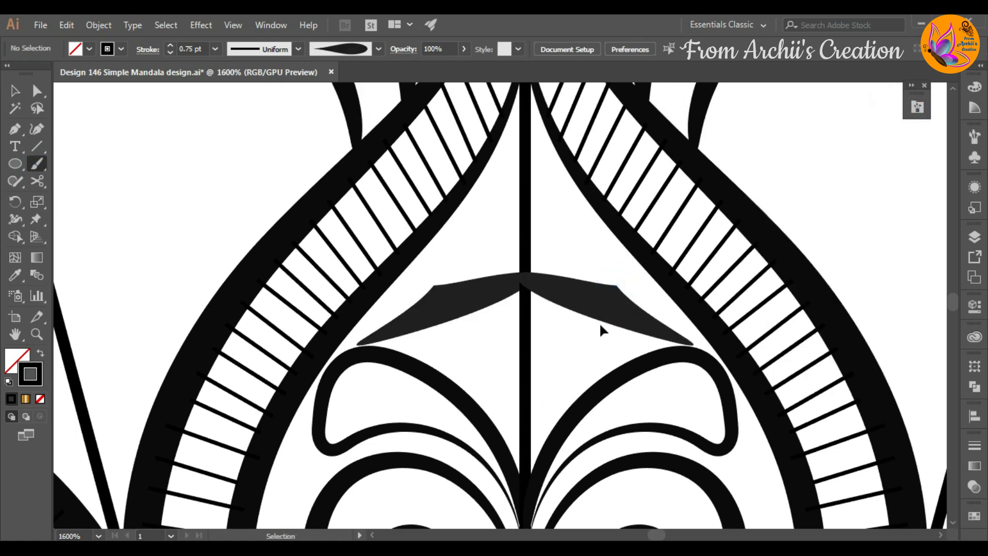
key(ctrl+z)
drag(544, 407, 572, 353)
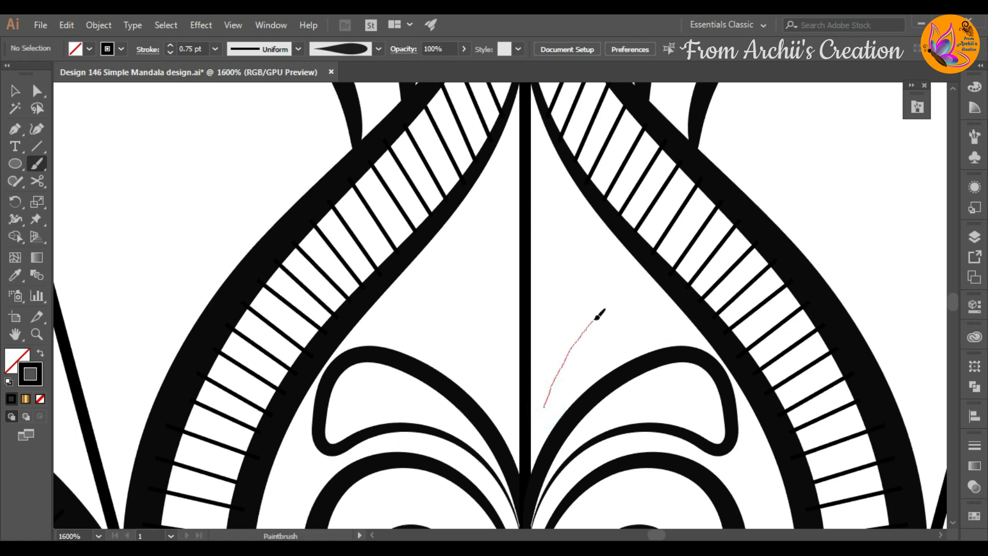
drag(630, 289, 635, 283)
key(ctrl+z)
Paint a curved teardrop above the leaf loop, fanning away from the guide line, and set its stroke to 0.25 pt.
click(171, 52)
drag(544, 415, 555, 382)
drag(641, 299, 645, 296)
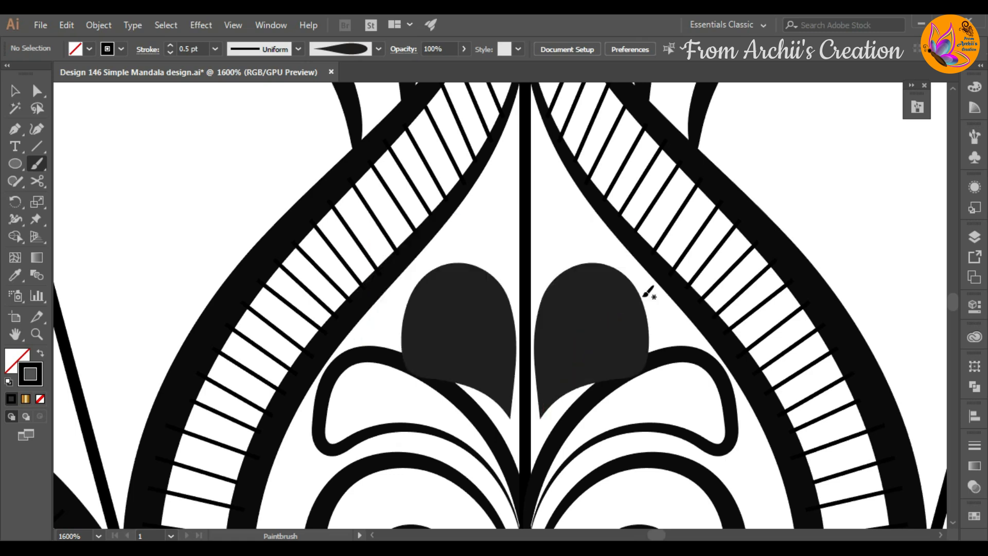
click(15, 91)
click(595, 336)
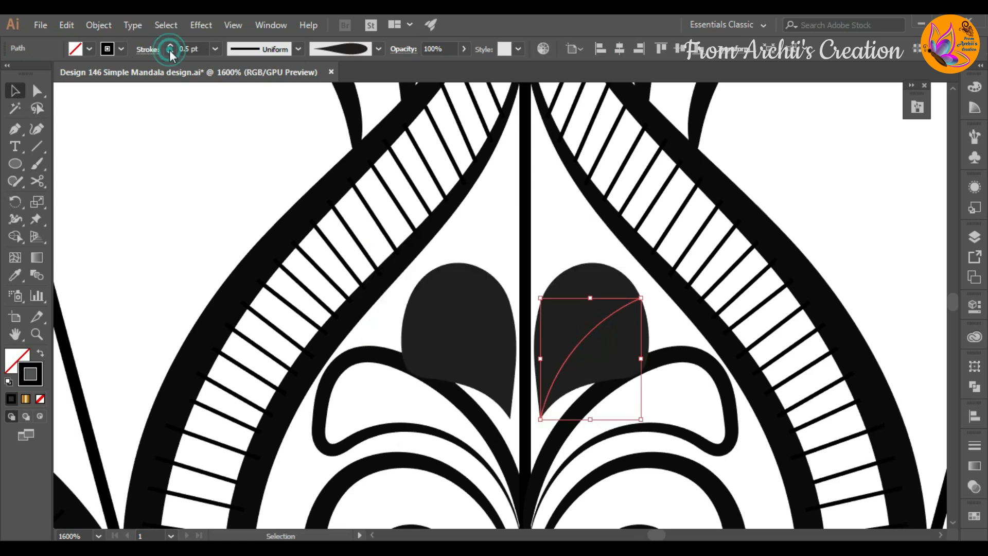
click(170, 52)
click(481, 255)
Paint a 0.25 pt teardrop along the vertical guide line, move it down between the side teardrops and nudge the side teardrop.
click(37, 163)
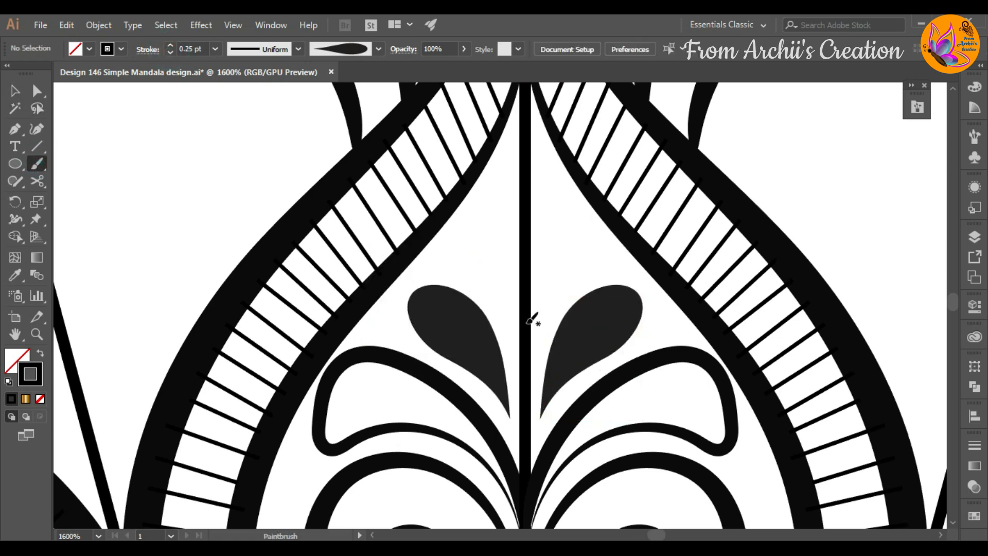
drag(527, 330, 531, 286)
drag(529, 134, 530, 126)
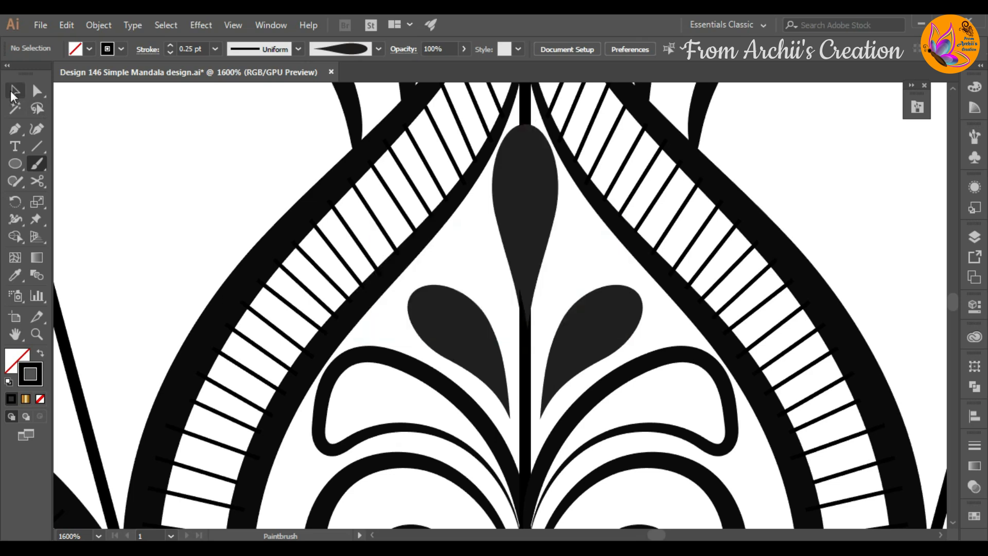
click(14, 91)
drag(530, 221, 528, 265)
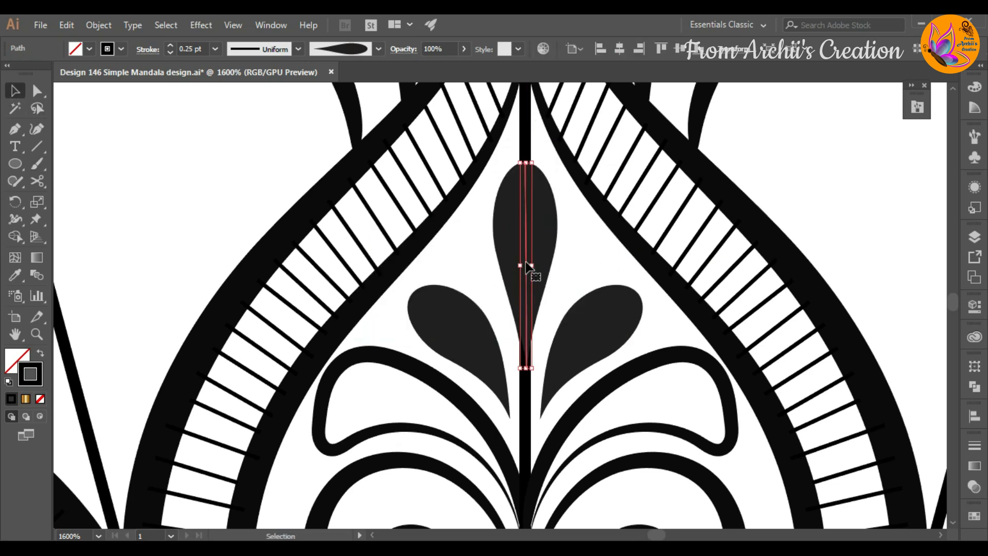
click(585, 260)
drag(606, 317, 603, 314)
click(653, 364)
Draw a 0.75 pt circle in the valley between two hatched petals and cut away the part overlapping their borders.
drag(653, 364, 659, 374)
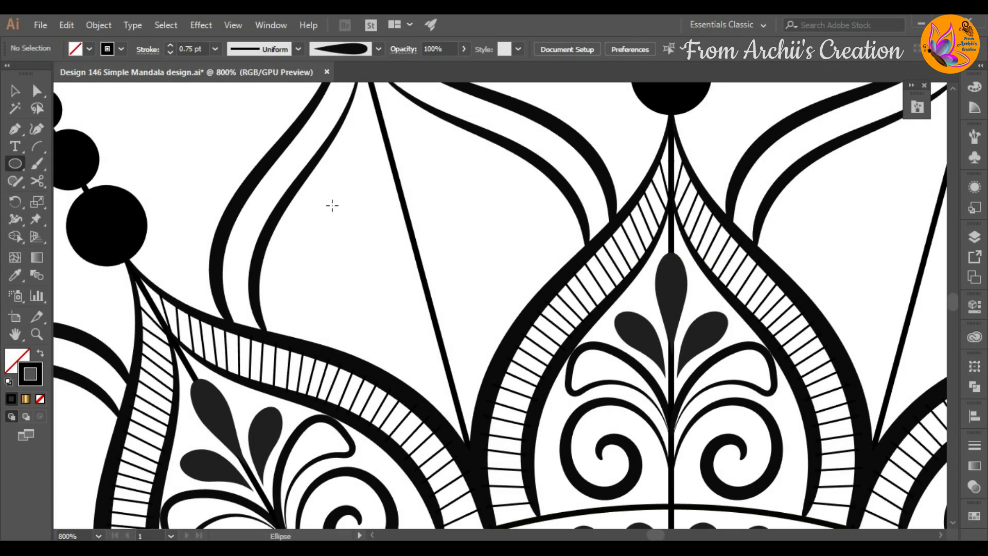
drag(332, 206, 502, 421)
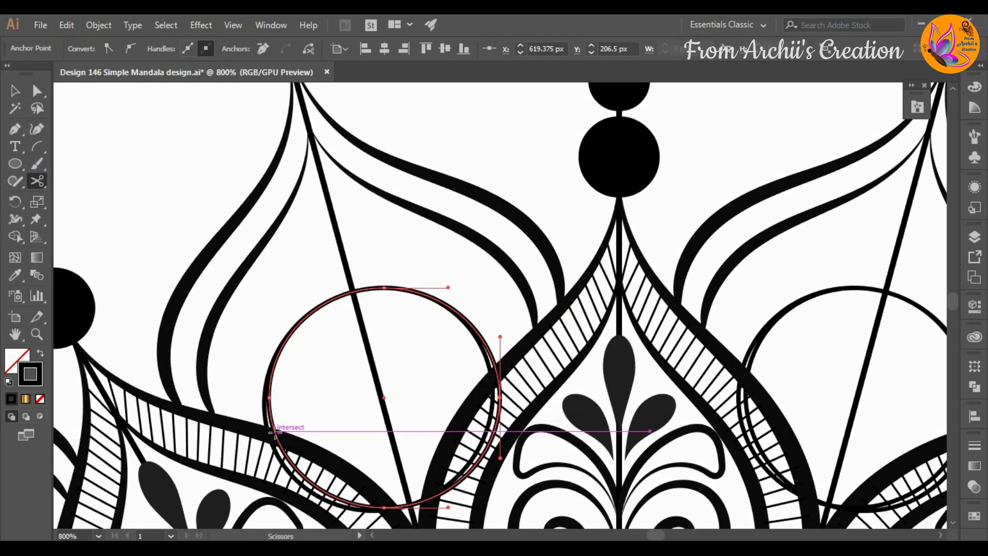
click(275, 430)
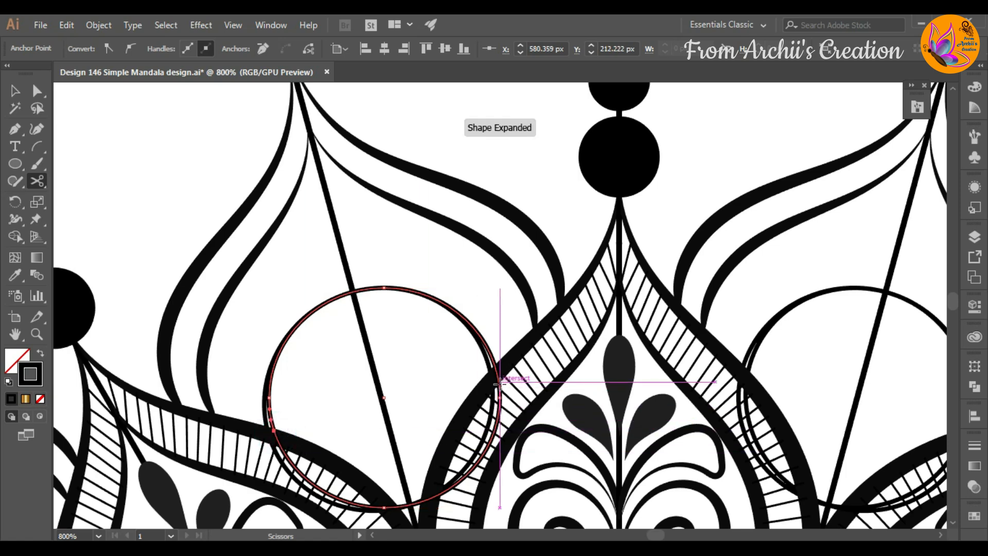
click(499, 383)
click(15, 91)
click(312, 476)
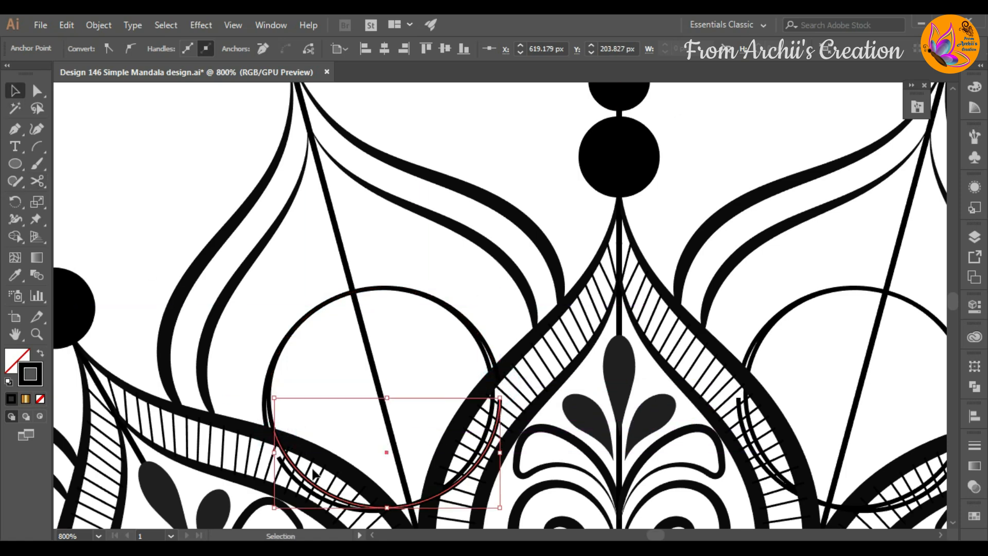
key(Delete)
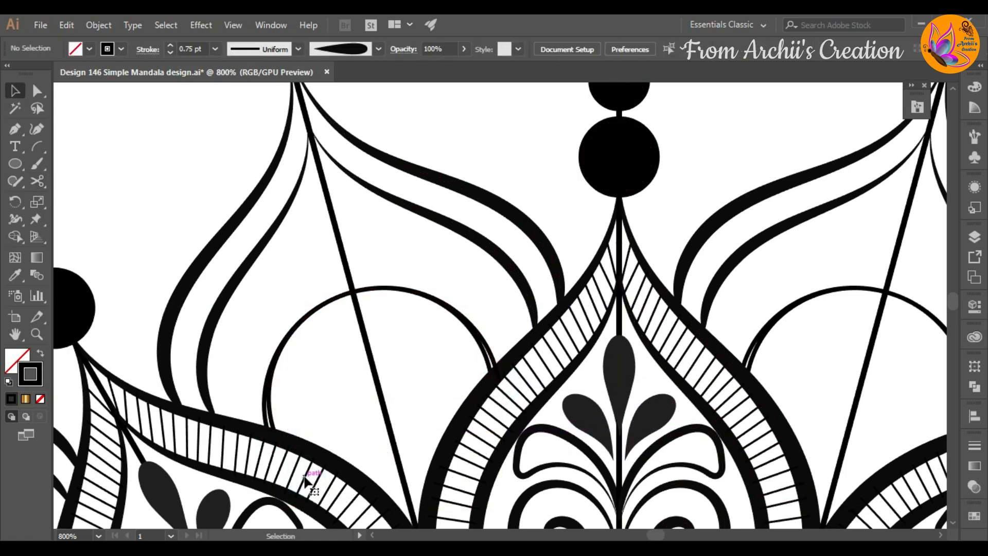
click(476, 333)
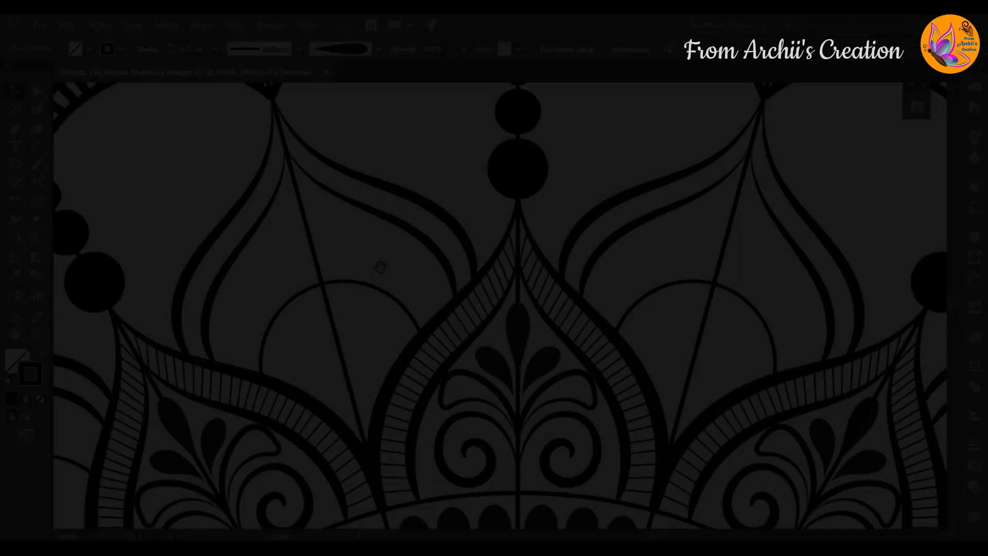
Paint a teardrop along the slanted guide line, from the arch's top up towards the outer petal's tip.
drag(380, 265, 486, 308)
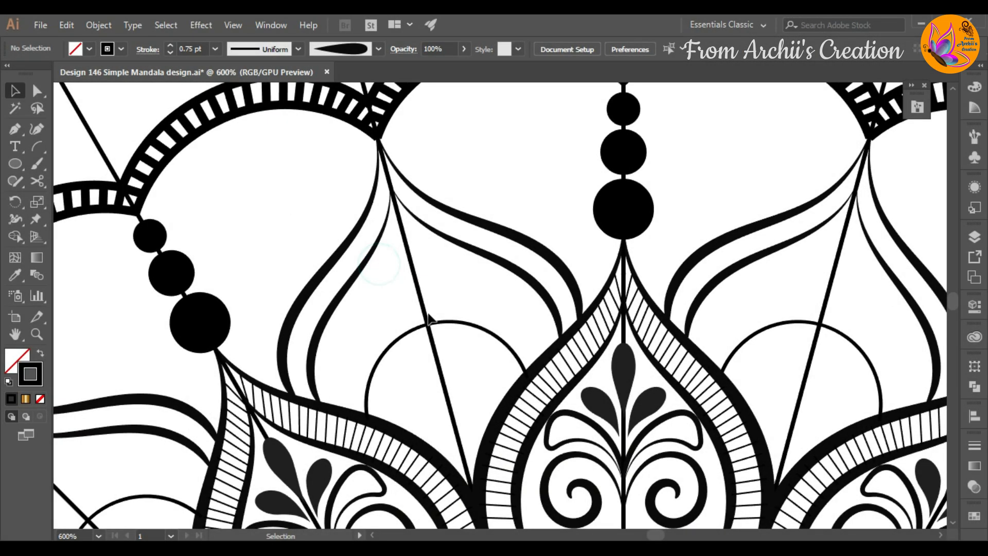
scroll(428, 315, up, 2)
scroll(427, 315, down, 4)
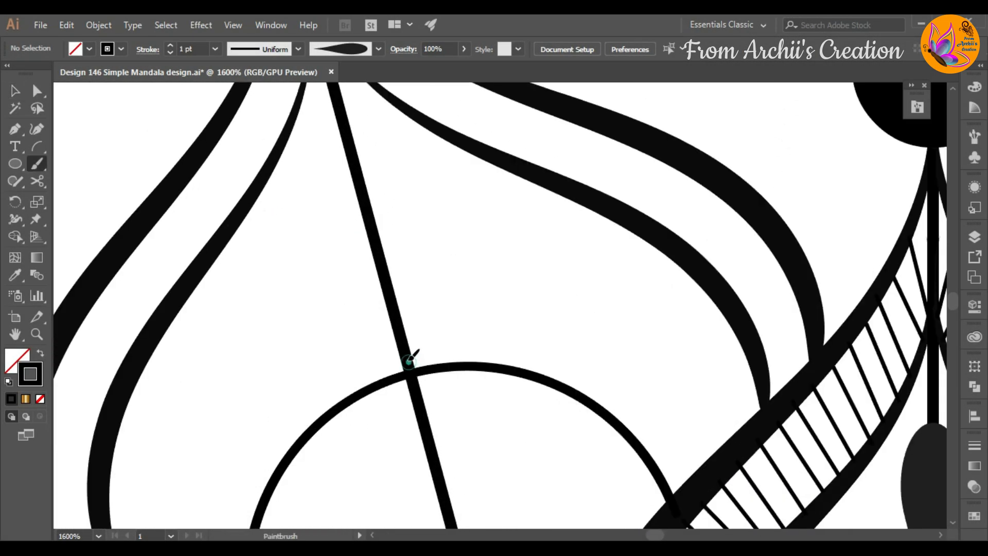
drag(409, 363, 403, 333)
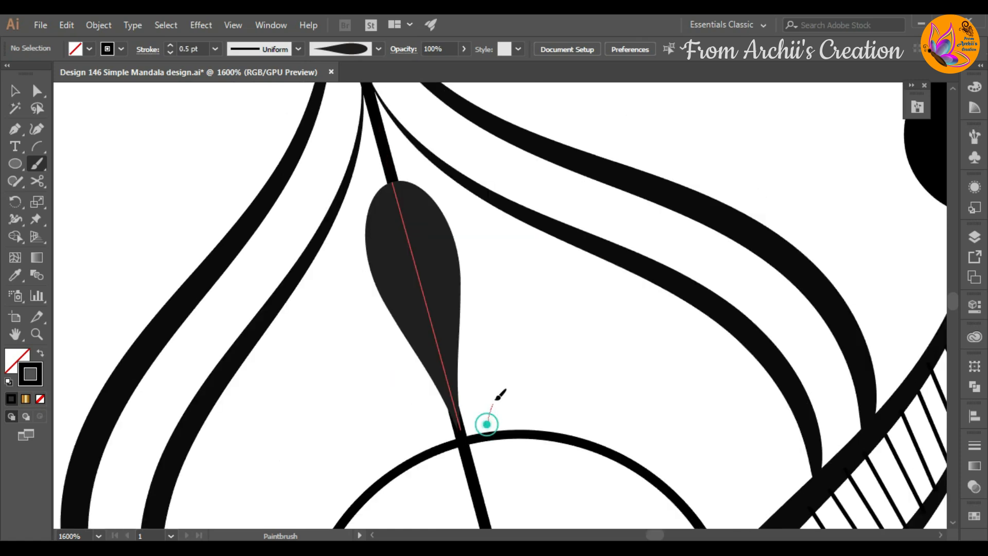
Paint two teardrops fanning out above the arch, beside the teardrop on the slanted guide line, redoing the second one.
drag(496, 400, 504, 359)
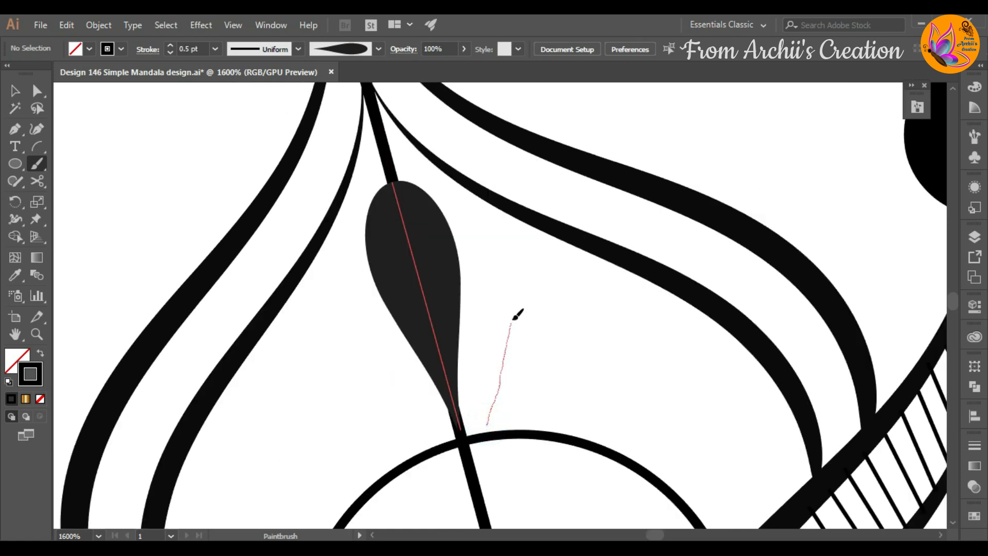
drag(530, 250, 530, 250)
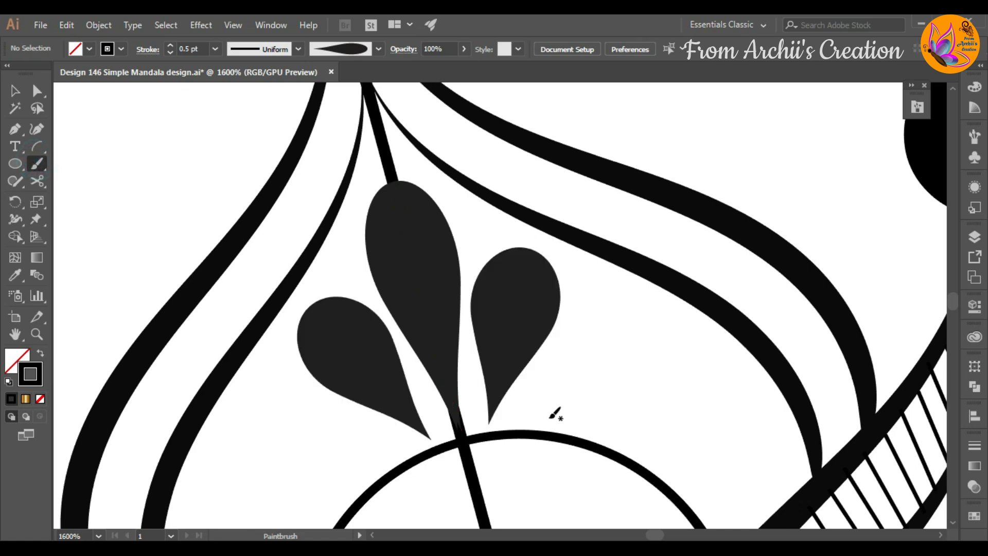
drag(556, 413, 631, 297)
key(ctrl+z)
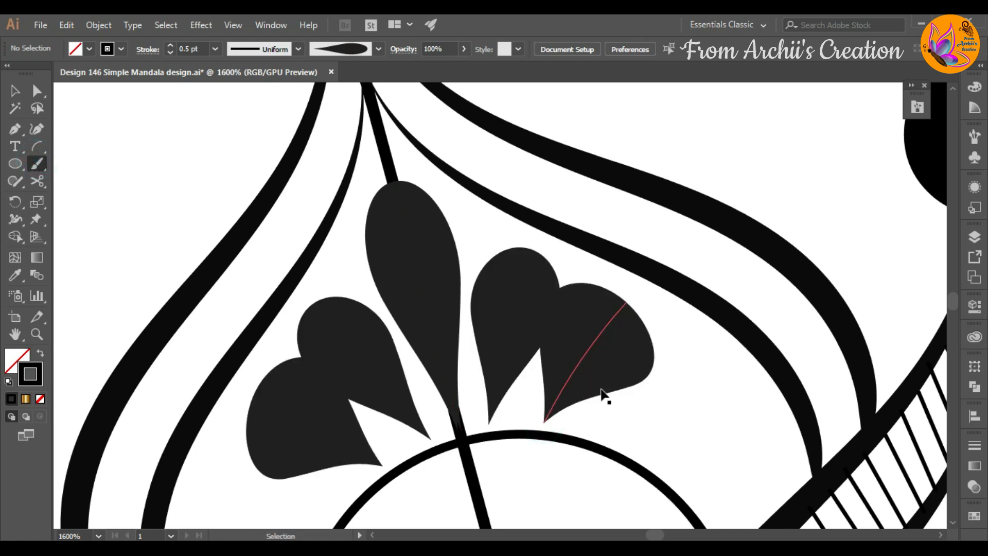
key(ctrl+z)
drag(553, 419, 631, 295)
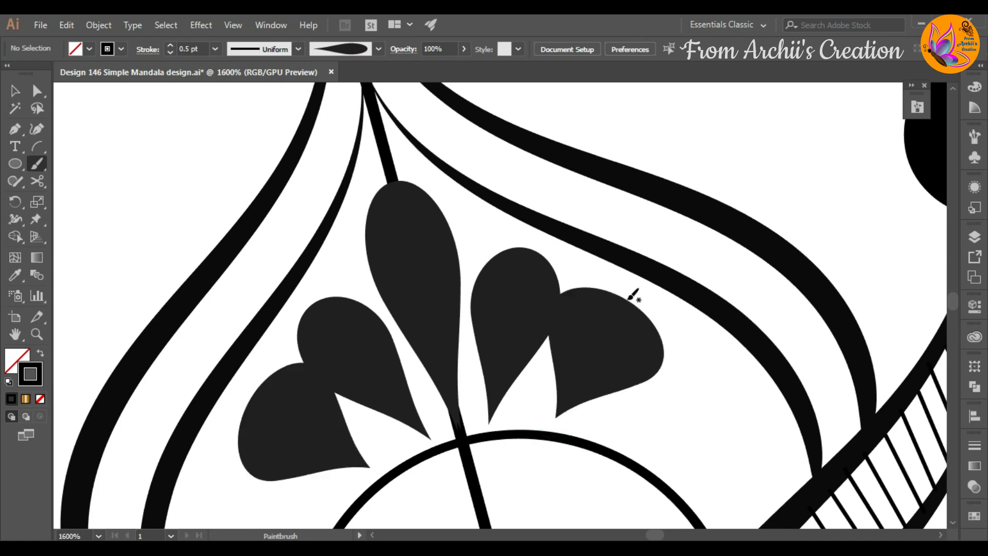
Lengthen the two side teardrops slightly, extending the outer one at both ends and the inner one upward.
click(13, 90)
click(597, 341)
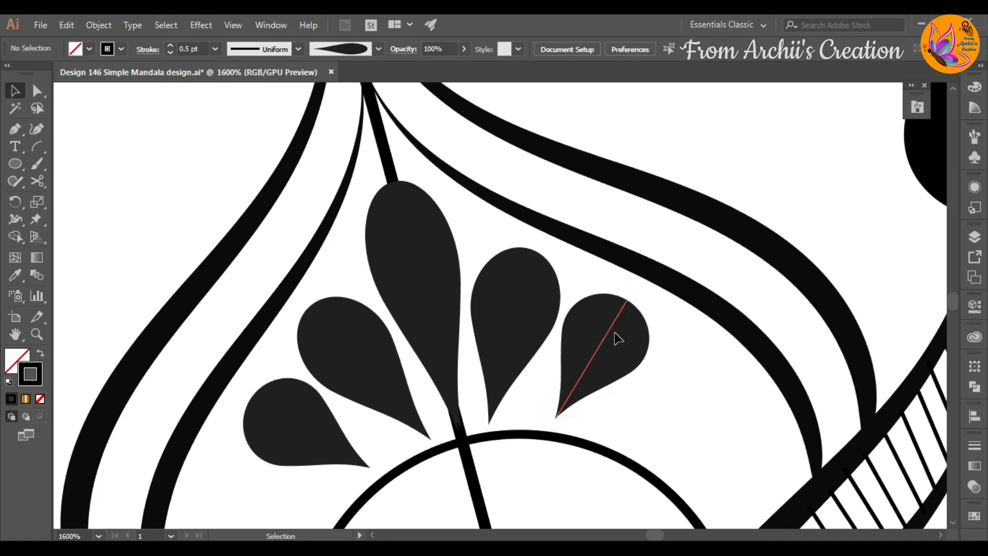
click(612, 330)
mouse_move(627, 298)
mouse_down()
mouse_move(624, 287)
mouse_move(638, 291)
mouse_up()
drag(555, 419, 553, 422)
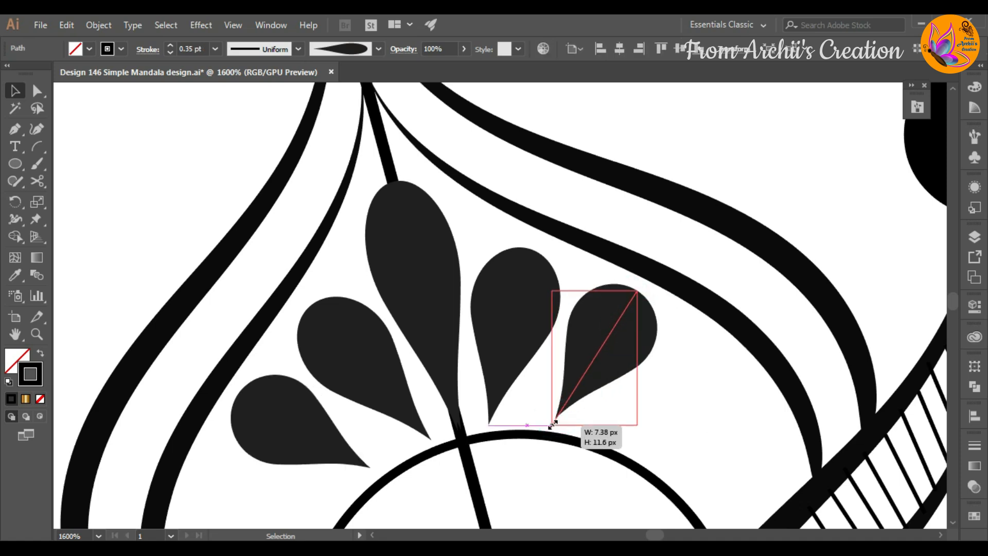
click(507, 327)
drag(527, 247, 527, 238)
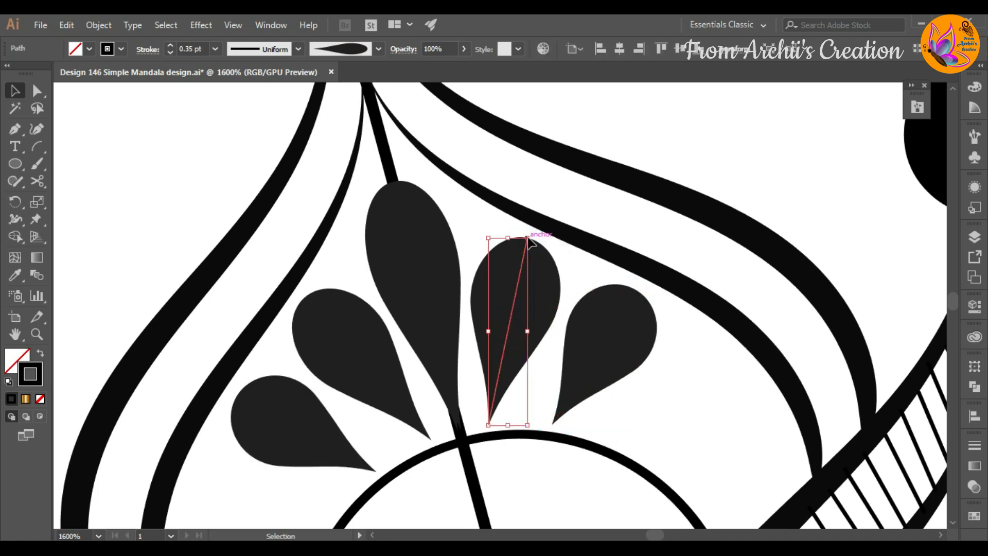
click(661, 400)
Paint two more 0.35 pt teardrops further down the arch to continue the fan, redoing the last one.
click(37, 164)
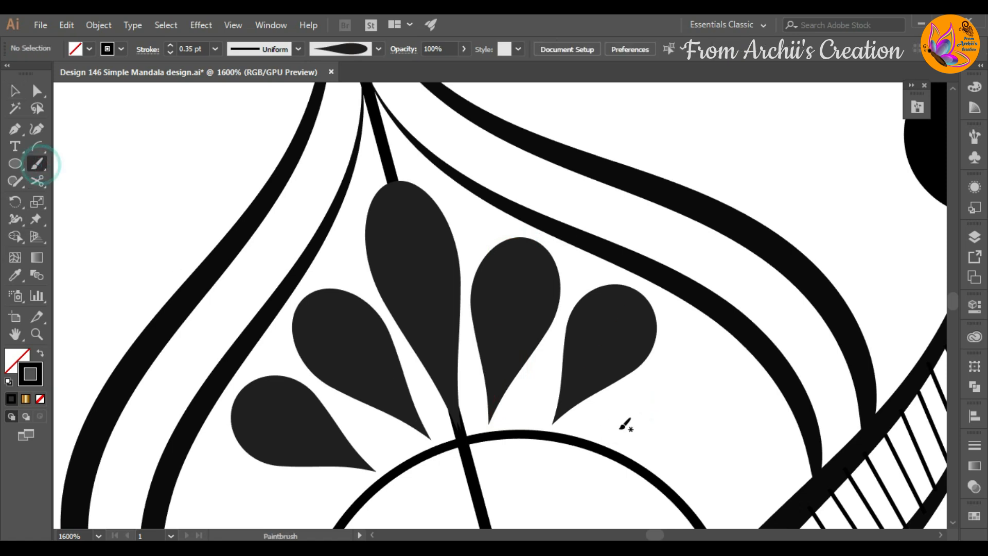
drag(618, 435, 657, 411)
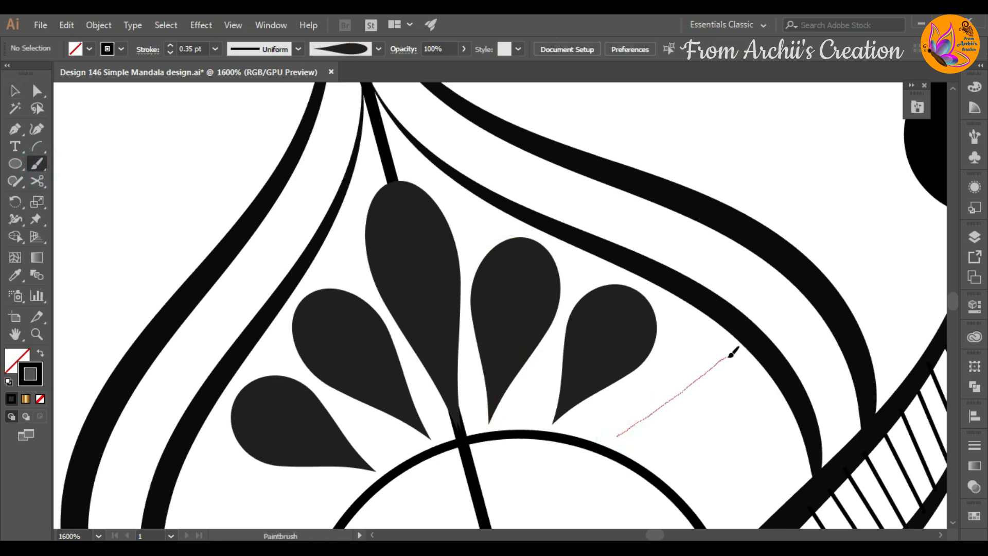
drag(731, 354, 732, 354)
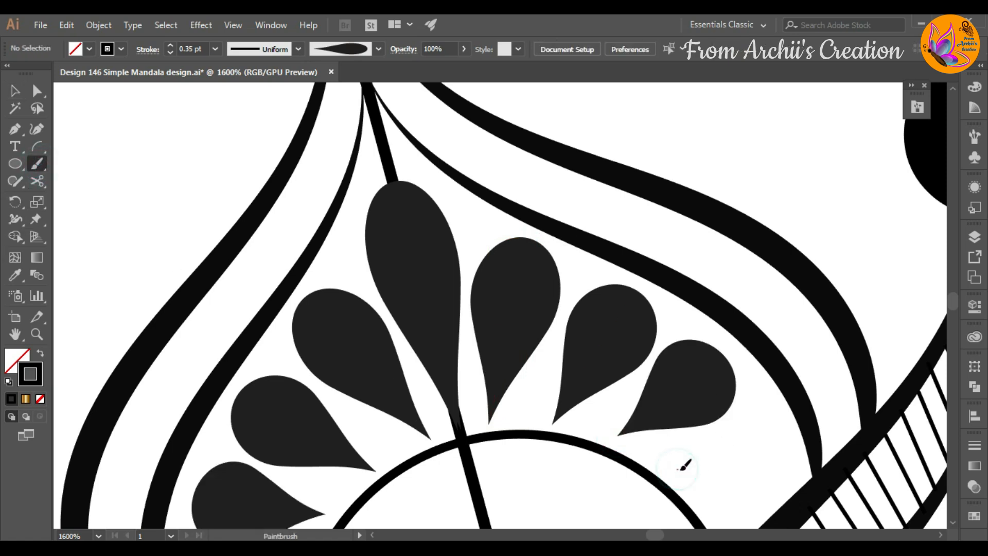
drag(761, 457, 779, 455)
key(ctrl+z)
drag(691, 481, 721, 463)
drag(721, 464, 783, 459)
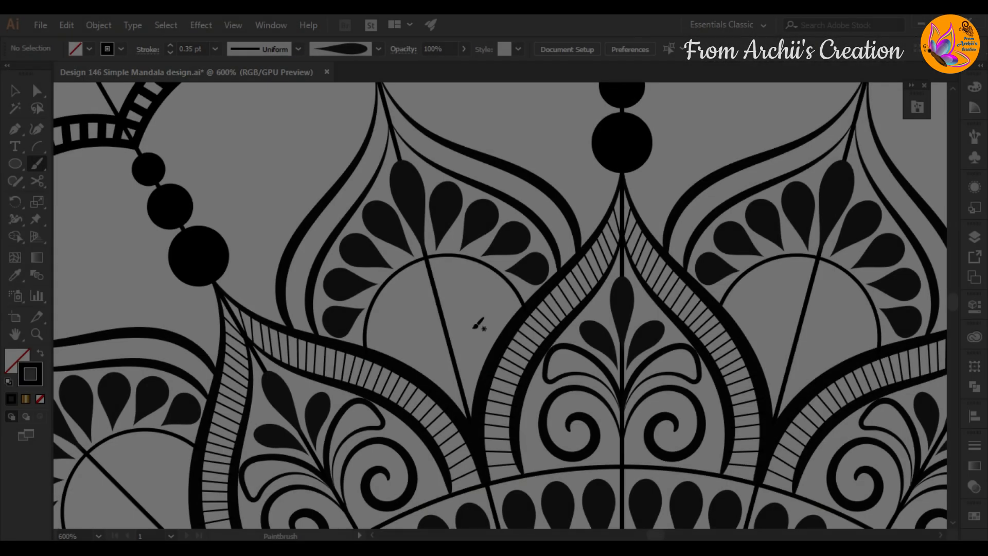
Paint a spiral inside the arch with the teardrop brush, from the hatched petal's border curling in beside the slanted guide line.
scroll(480, 321, up, 3)
click(918, 106)
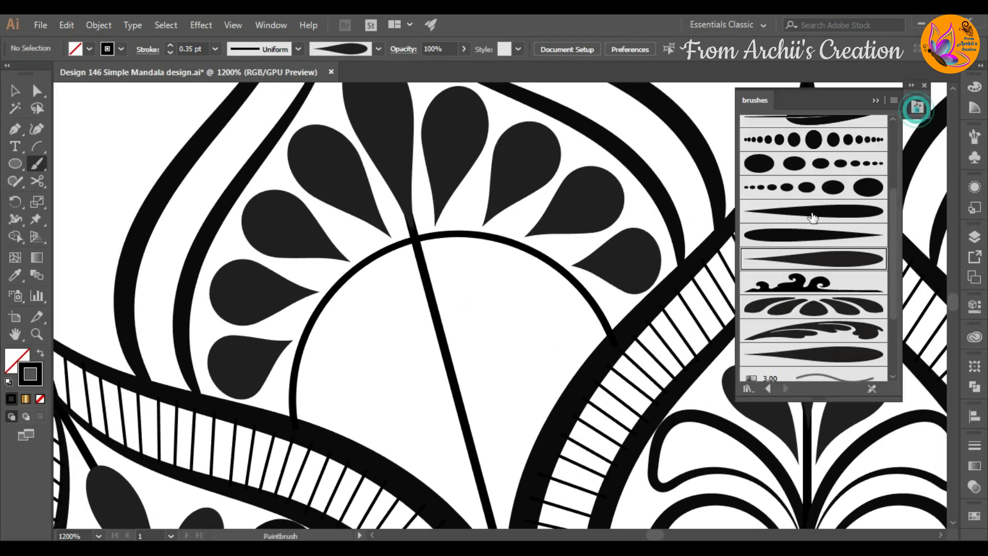
click(873, 100)
scroll(510, 382, down, 3)
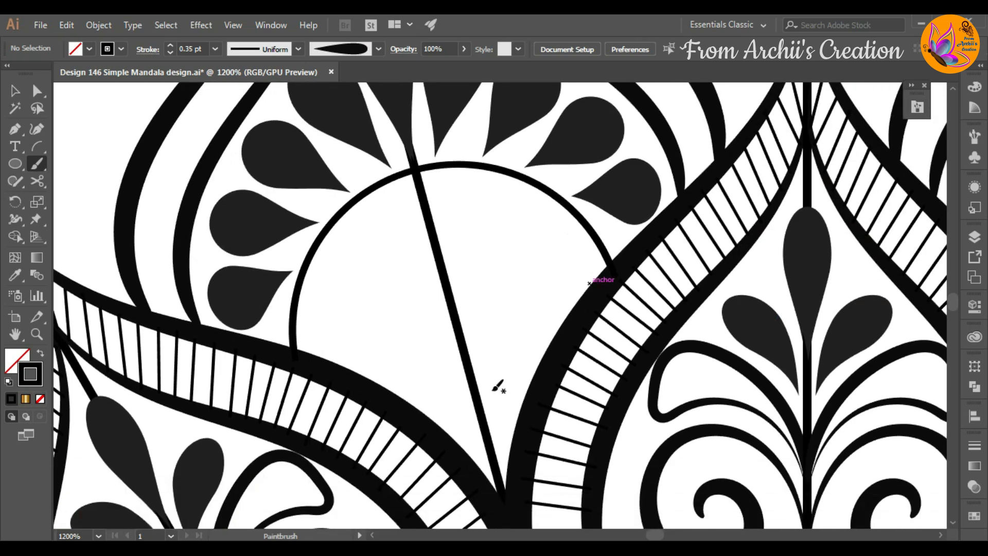
drag(583, 266, 534, 208)
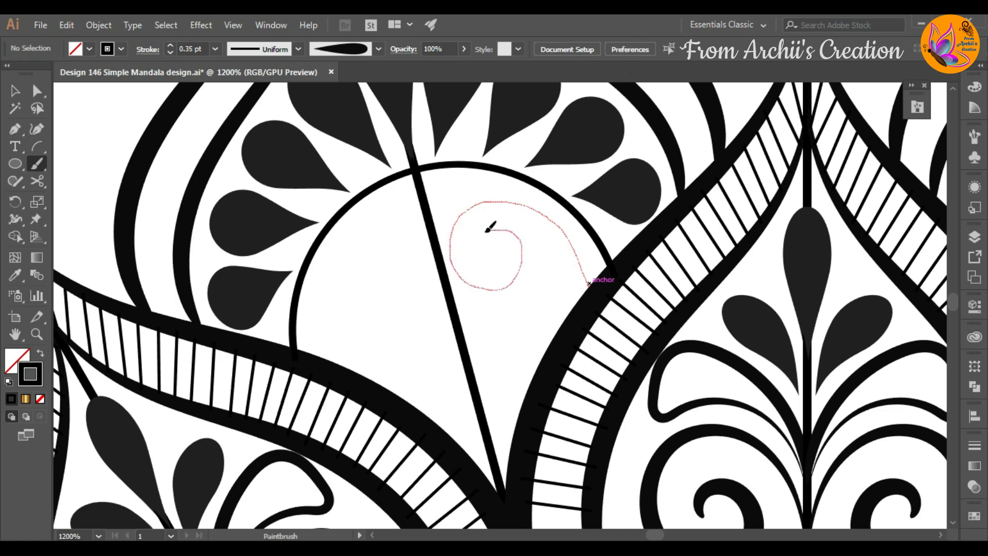
drag(486, 259, 483, 261)
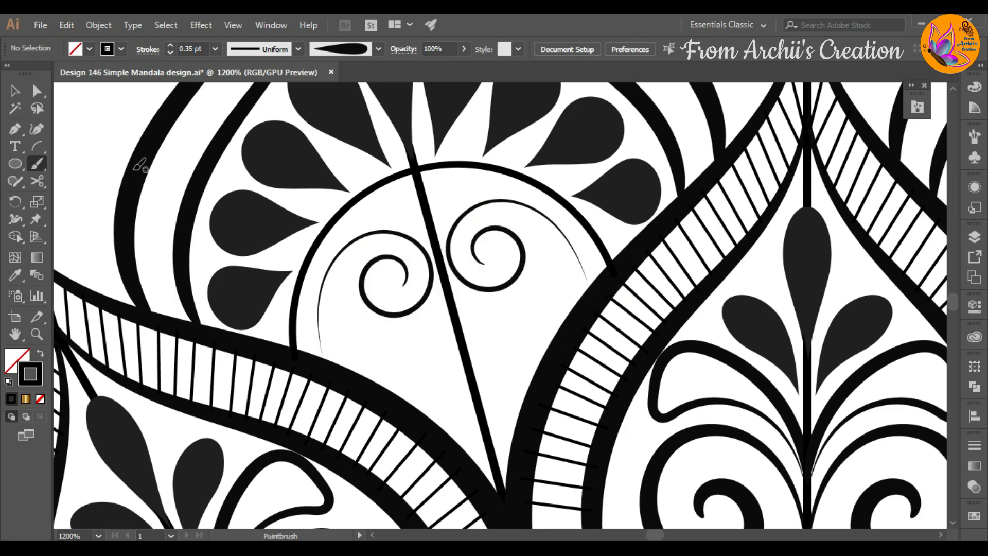
Set the spiral's stroke to 1 pt and move it slightly away from the slanted guide line.
key(v)
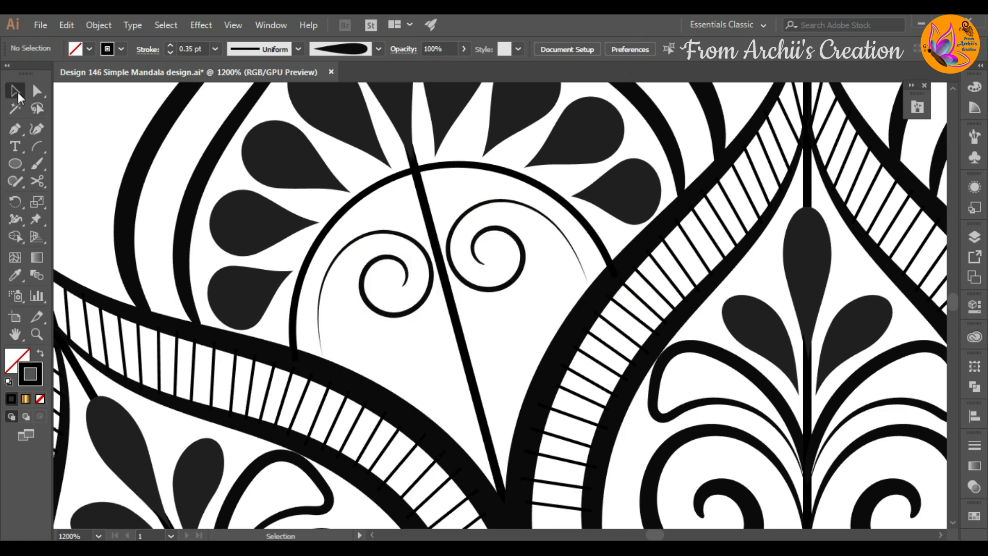
click(474, 284)
click(171, 46)
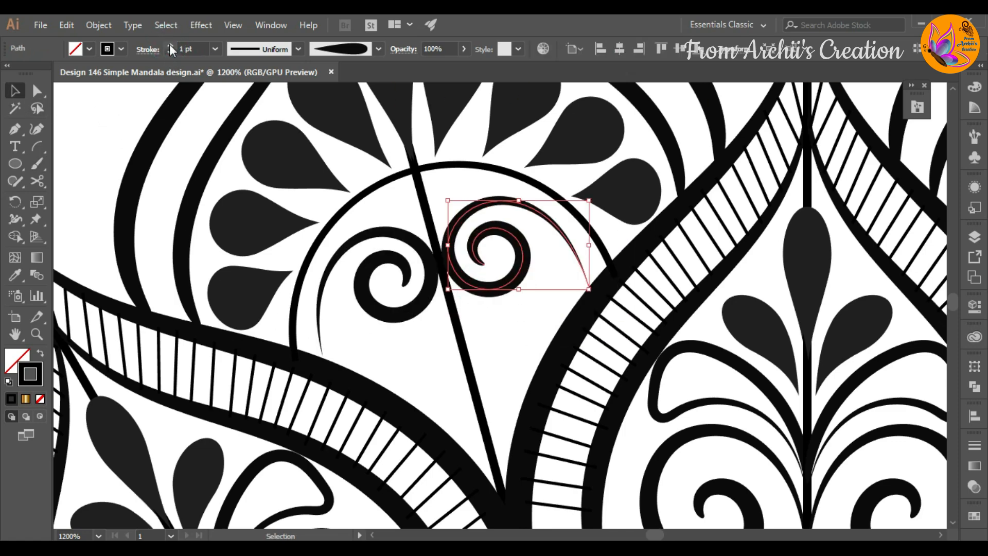
drag(500, 241, 512, 234)
Paint a 0.25 pt teardrop along the slanted guide line, from the valley between the hatched petals up to the spirals.
click(512, 326)
key(b)
key(F5)
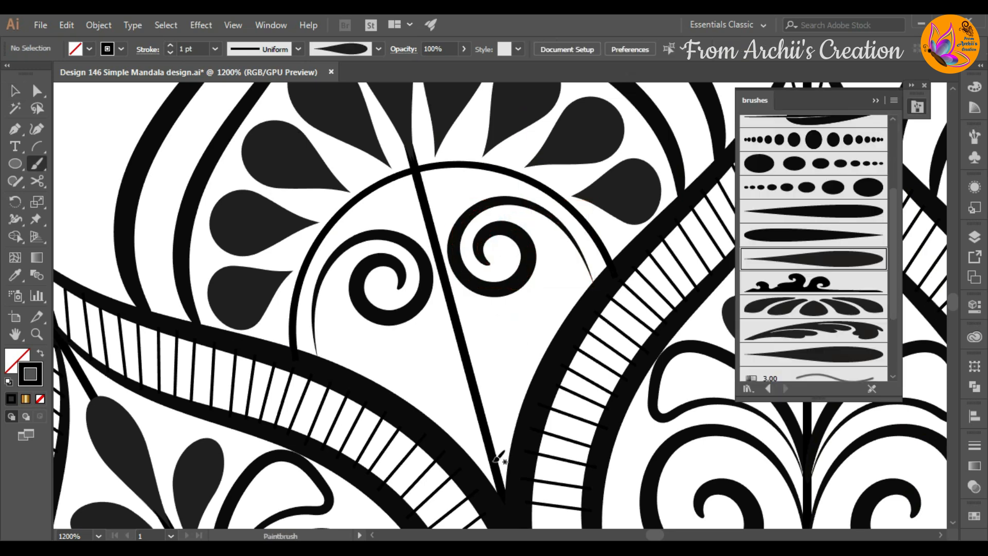
click(496, 466)
drag(461, 337, 451, 310)
click(533, 337)
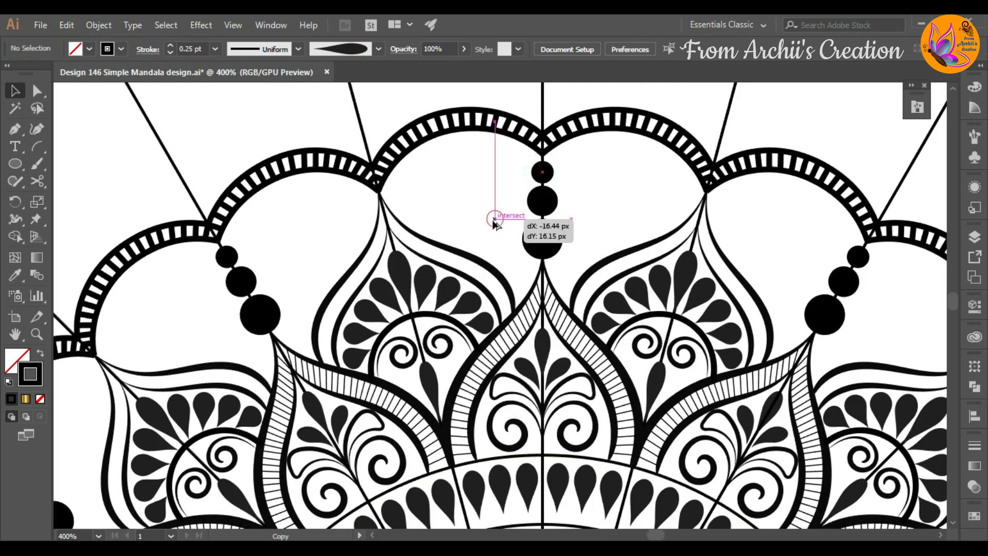
Copy the smallest stacked dot to the slanted guide line just beneath the arch's top and set its stroke to 0.25 pt.
drag(493, 219, 418, 332)
scroll(416, 374, up, 3)
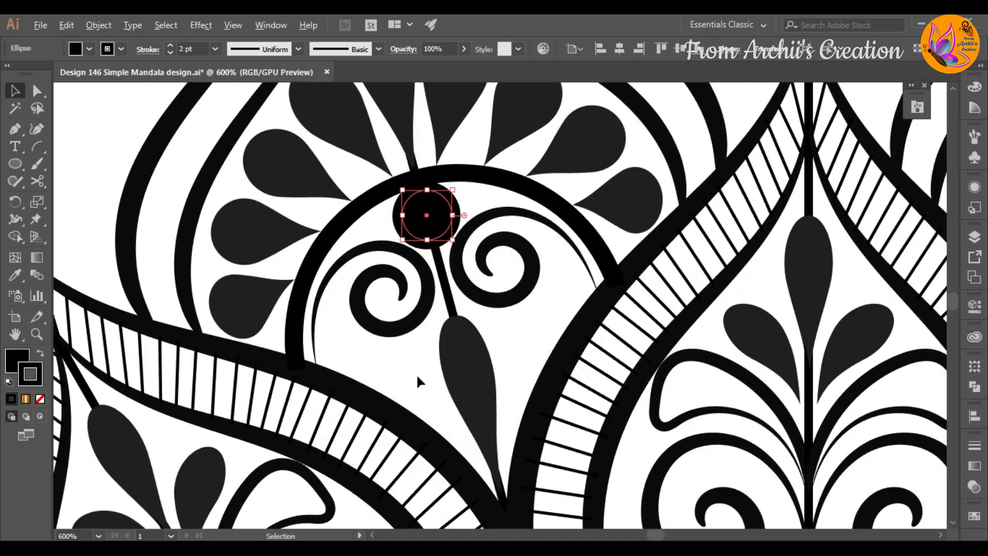
click(170, 52)
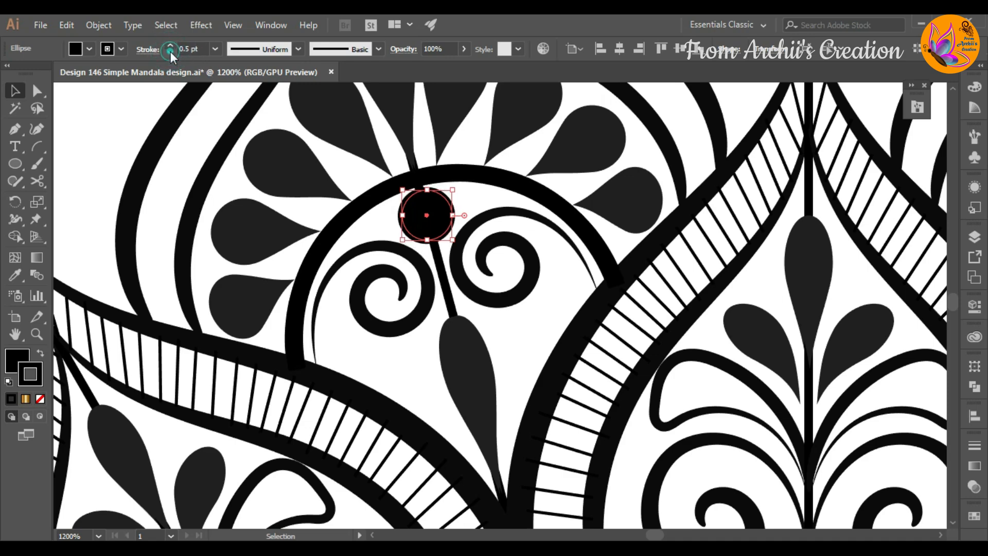
click(171, 52)
click(521, 336)
scroll(527, 340, down, 5)
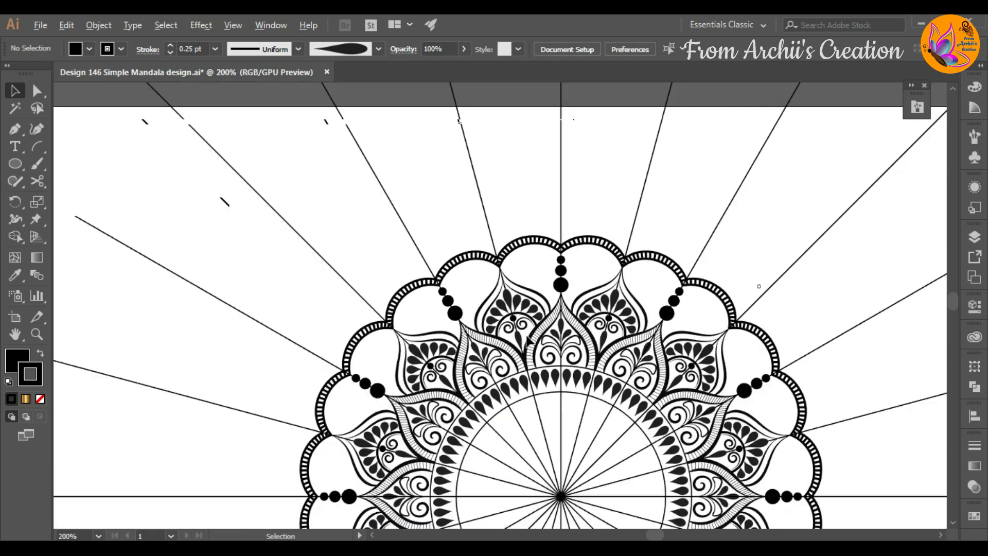
Draw an arc above the hatched scallops, from the vertical guide line down towards the neighbouring guide line.
scroll(527, 341, down, 2)
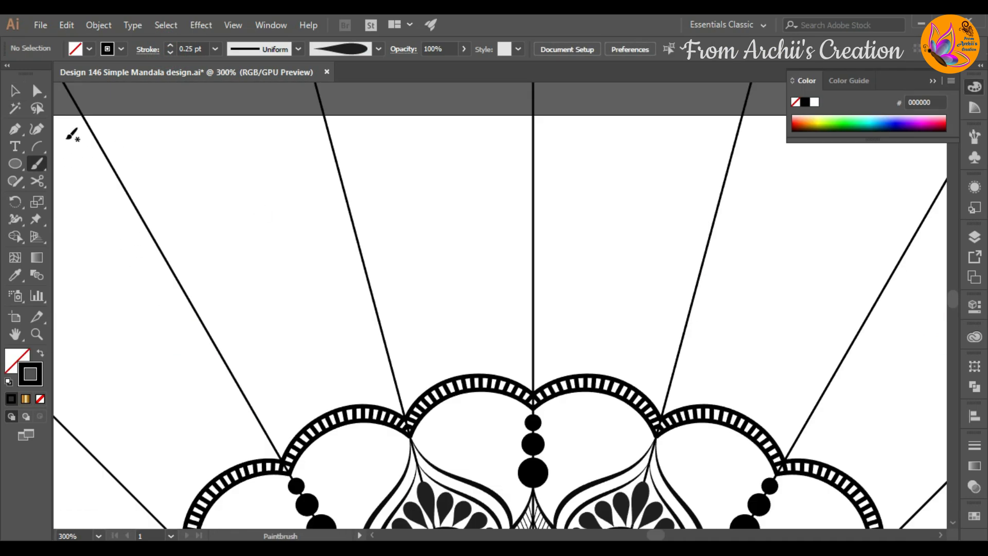
click(36, 146)
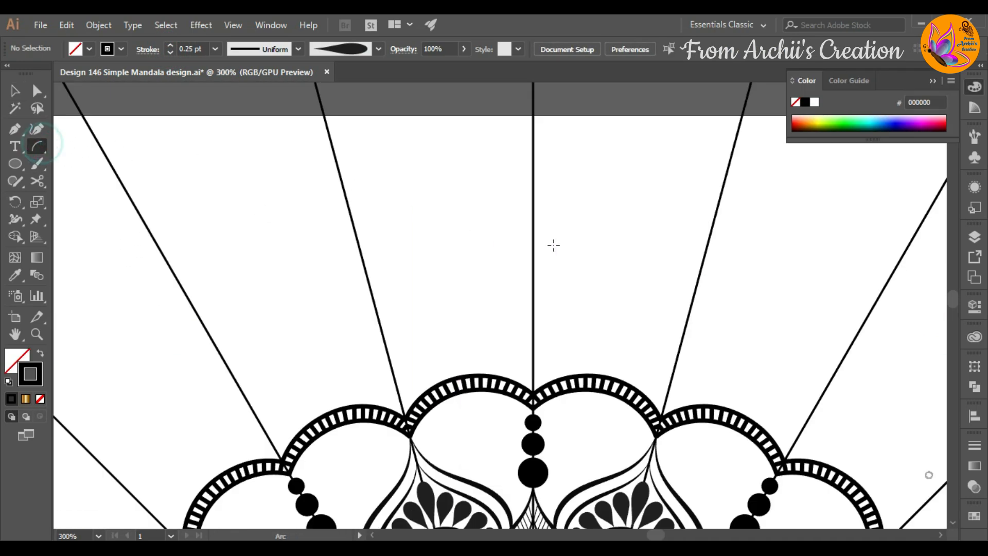
drag(533, 236, 669, 390)
Reflect the arc across the vertical axis and rotate it to bulge outward, with its top end on the vertical guide line.
click(15, 93)
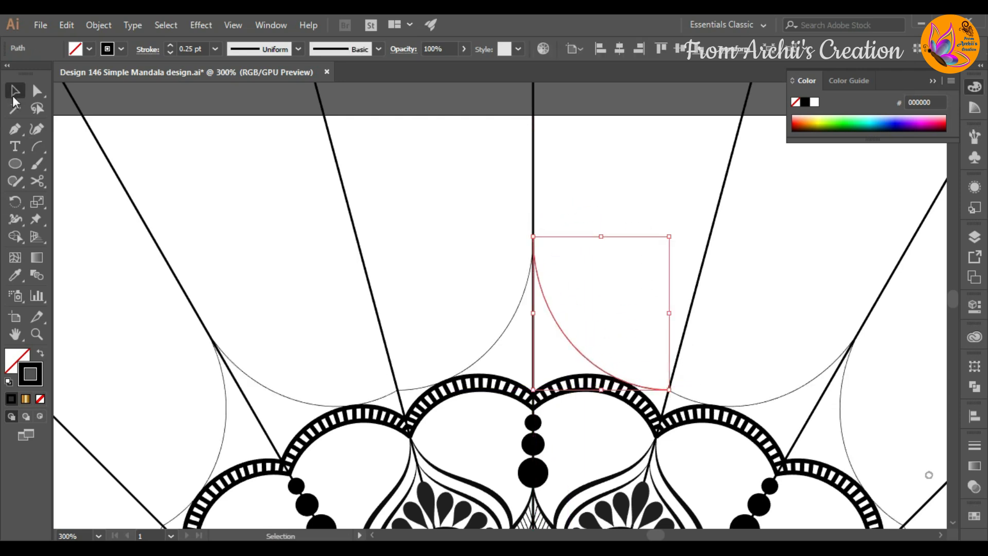
right_click(544, 298)
mouse_move(596, 455)
click(734, 375)
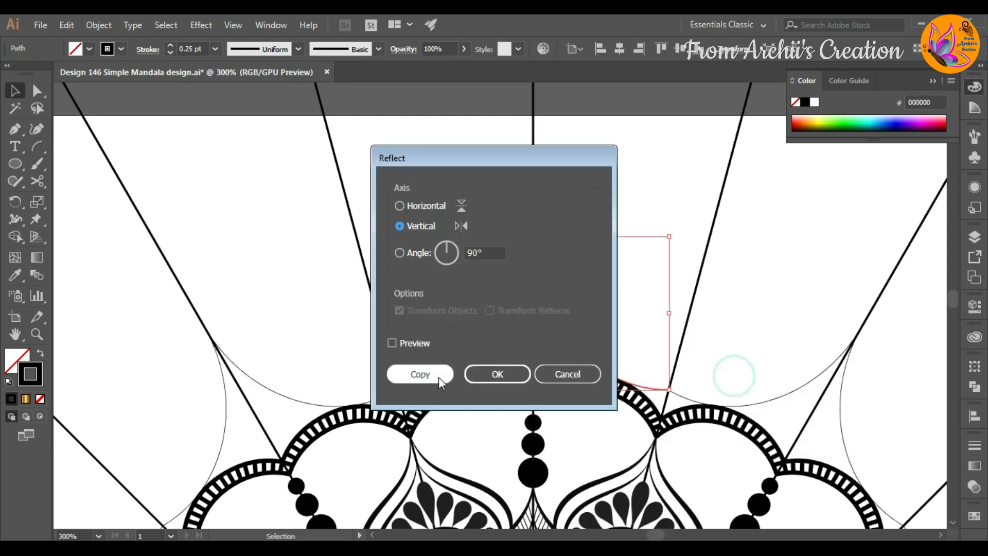
click(418, 374)
drag(667, 238, 534, 221)
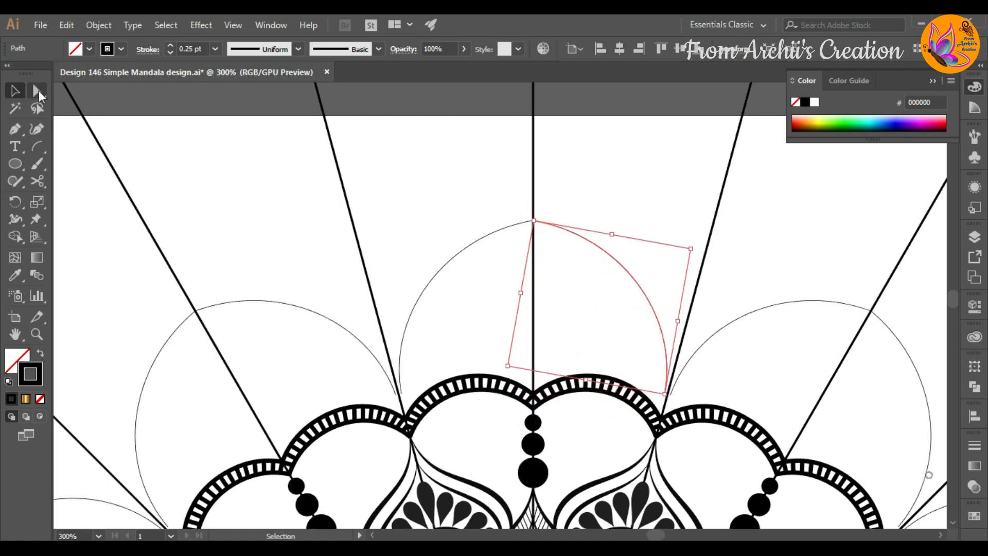
Bend the arc into an S-shaped petal side by pulling the top anchor's handle down and inward.
click(39, 92)
scroll(524, 236, up, 3)
drag(772, 236, 592, 397)
scroll(610, 371, down, 4)
key(ctrl+z)
drag(593, 229, 549, 296)
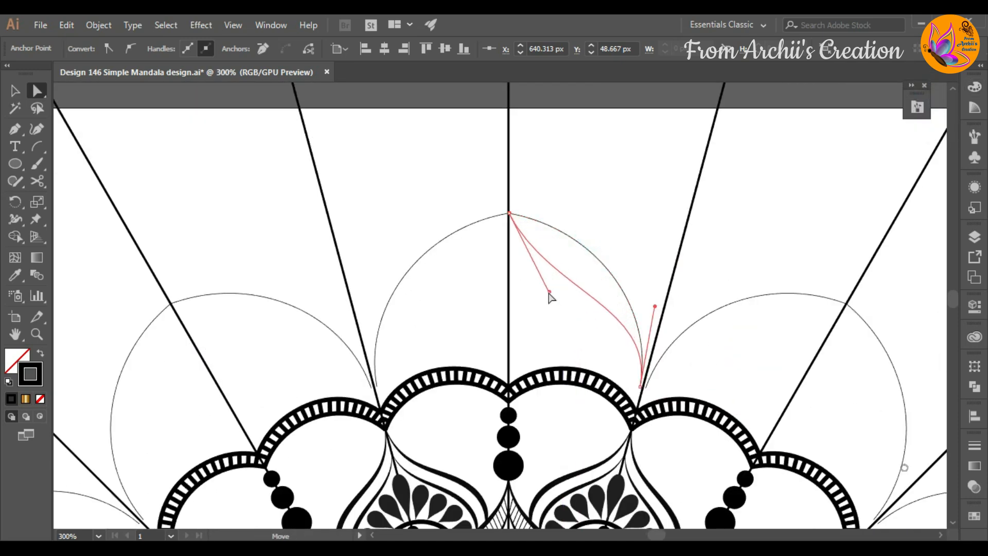
Move the petal curve's lower anchor into the valley between the two hatched scallops.
drag(641, 386, 638, 410)
scroll(638, 411, up, 5)
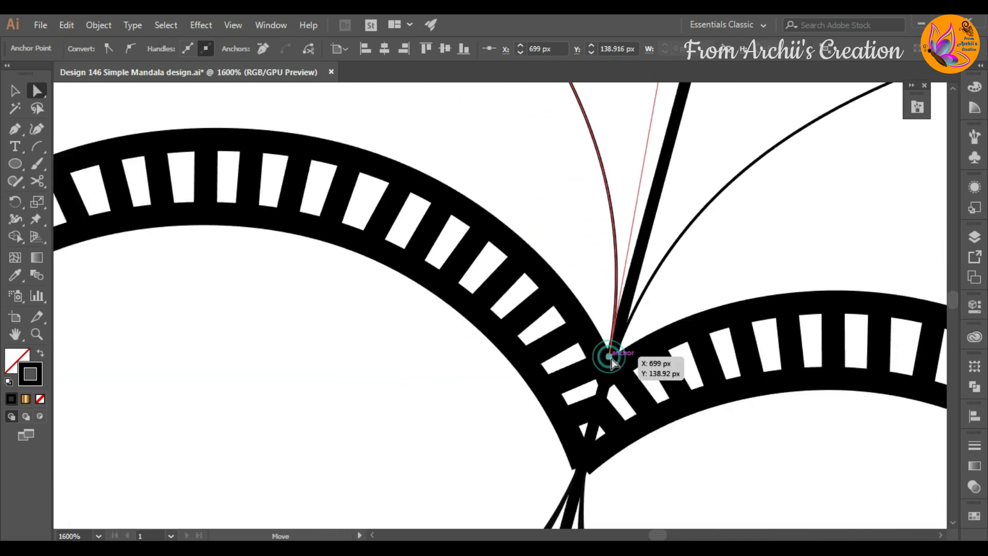
drag(610, 357, 612, 360)
Steepen and shorten the handle at the petal's tip and raise the tip anchor along the vertical guide line.
scroll(569, 304, down, 3)
scroll(514, 237, up, 5)
drag(360, 296, 465, 418)
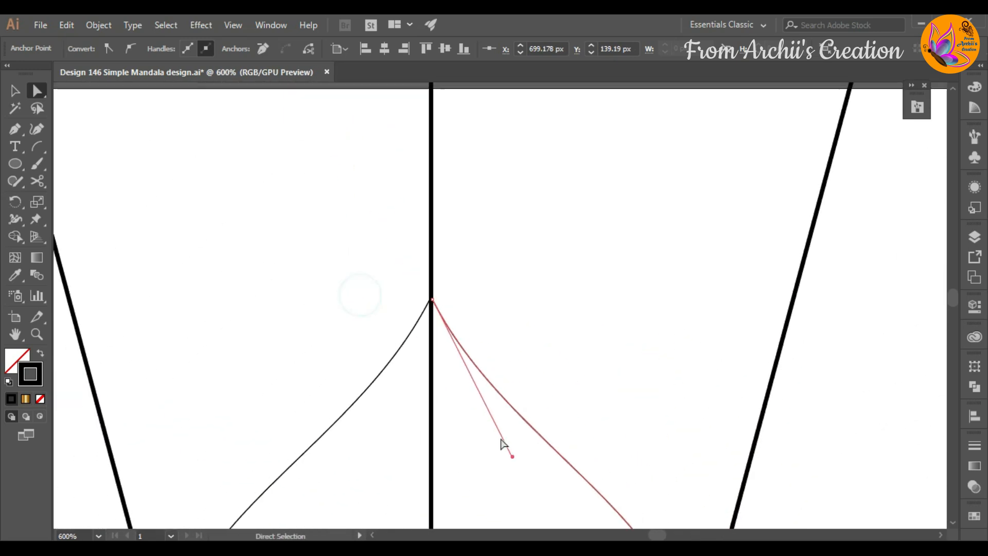
drag(512, 457, 477, 438)
drag(432, 301, 432, 275)
Set the outer petal outline's stroke to 2 pt and stretch its tip slightly further up the vertical guide line.
scroll(495, 333, down, 3)
scroll(492, 381, up, 2)
key(v)
click(471, 278)
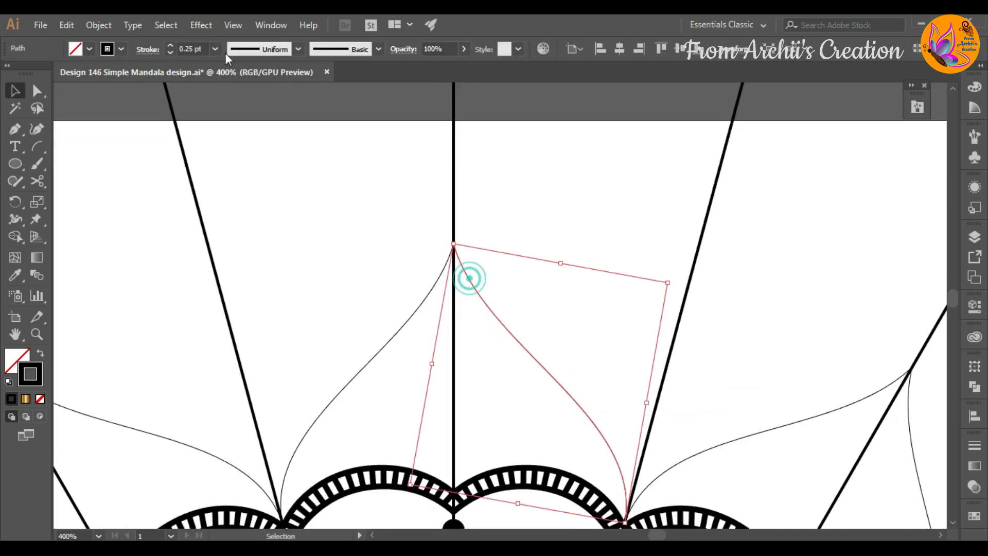
click(169, 46)
click(170, 47)
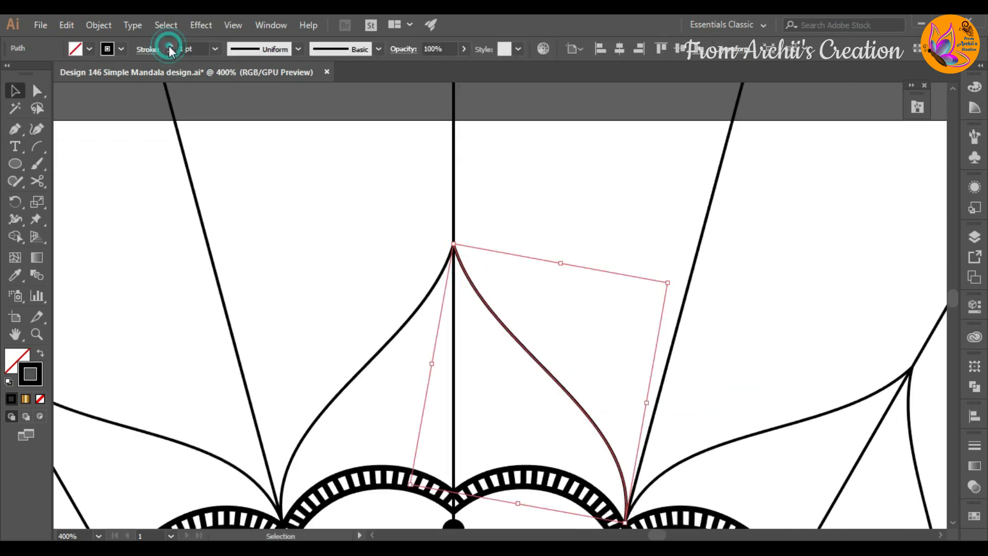
click(170, 46)
click(524, 189)
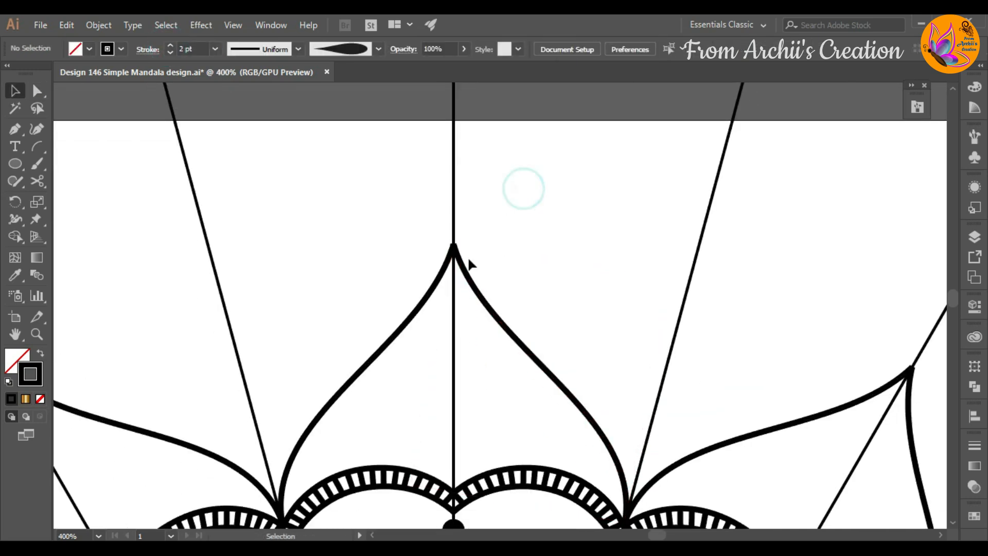
click(463, 265)
drag(454, 244, 453, 244)
drag(453, 244, 453, 237)
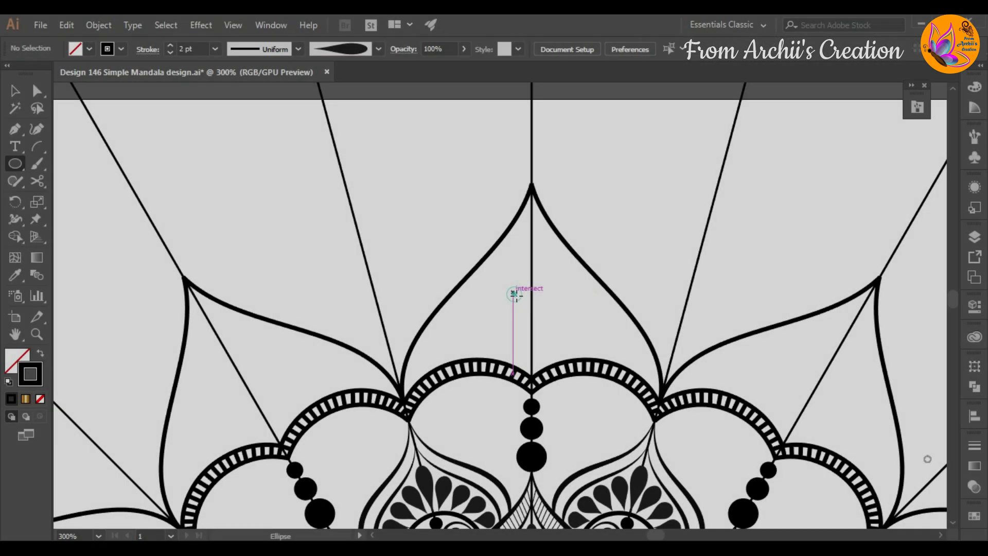
Draw a black-filled circle inside the outer petal and centre it on the vertical guide line above the valley between the hatched scallops.
drag(514, 289, 554, 348)
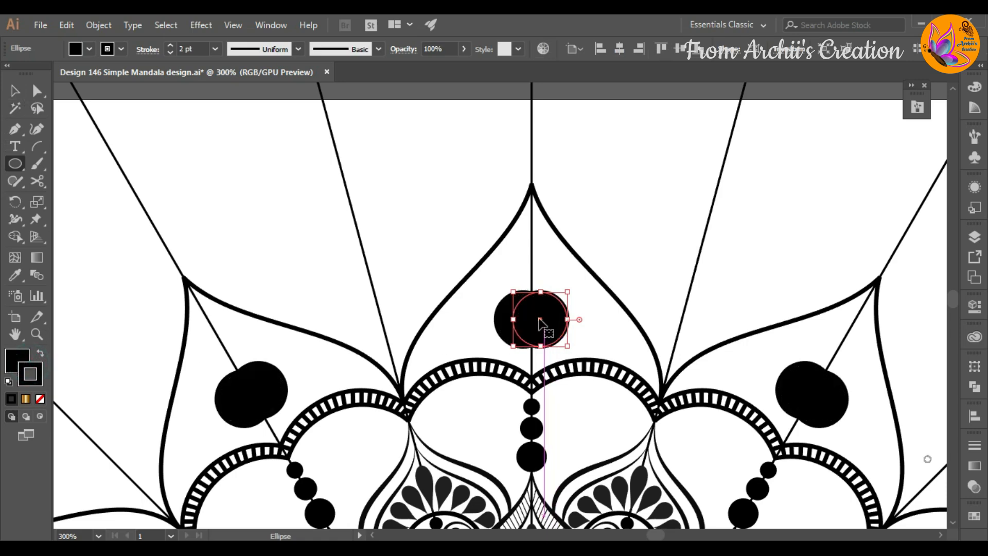
drag(540, 329, 532, 370)
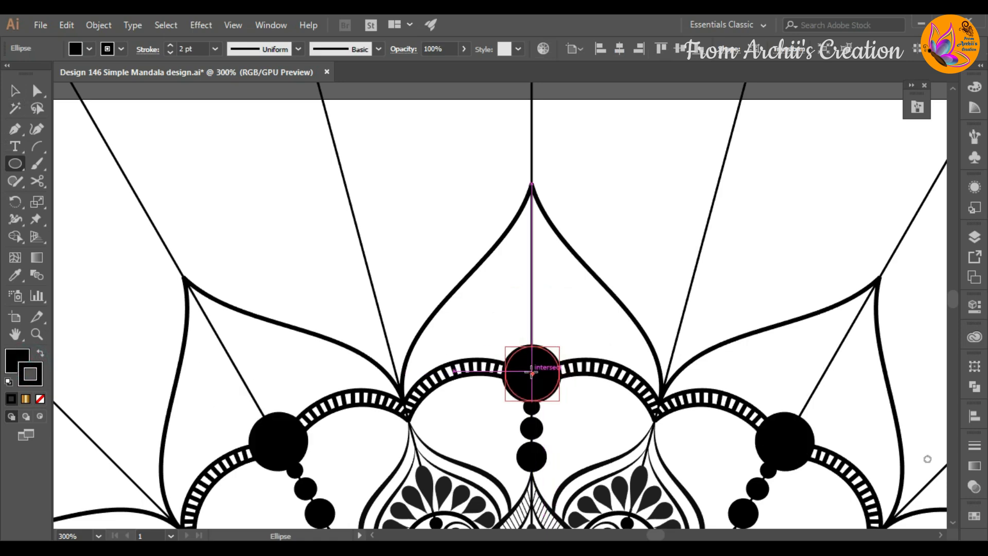
drag(530, 369, 529, 356)
scroll(529, 356, up, 5)
scroll(529, 358, down, 1)
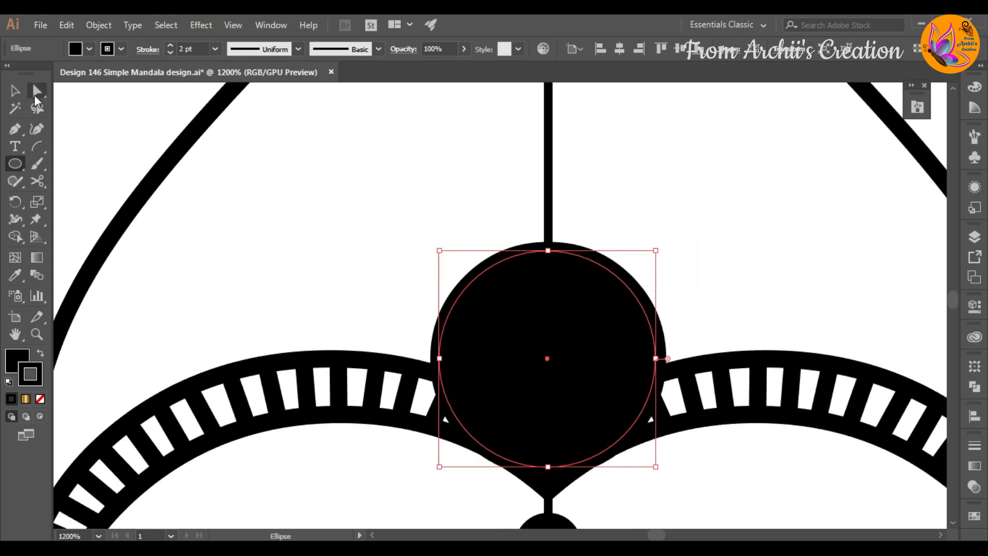
Cut the black circle at its two side anchors and delete its lower half.
click(37, 92)
click(38, 182)
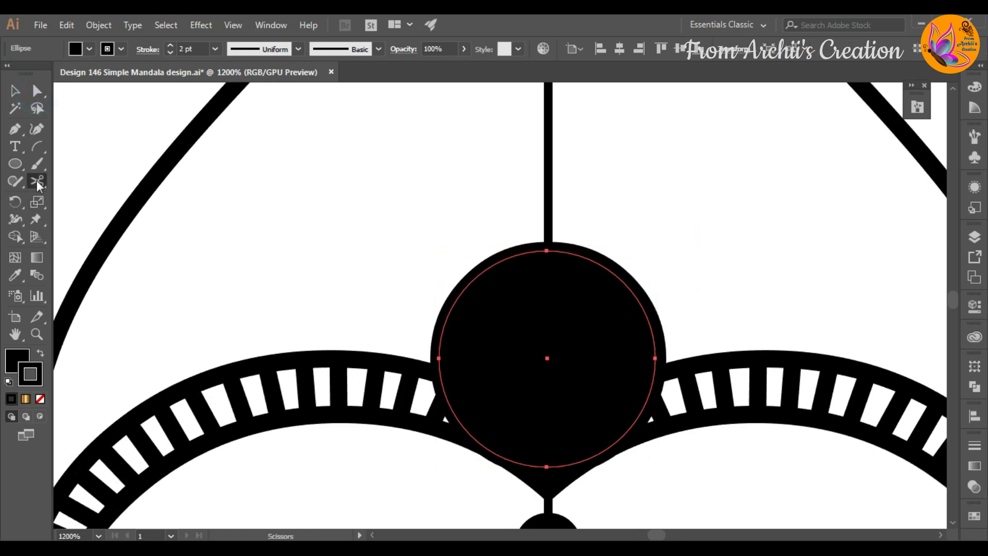
click(439, 359)
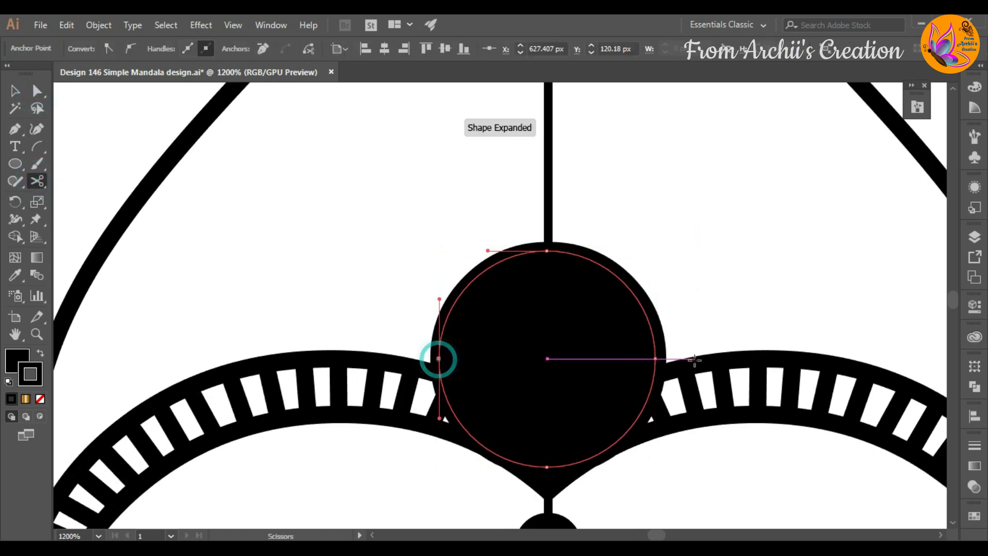
click(655, 359)
click(36, 91)
click(533, 467)
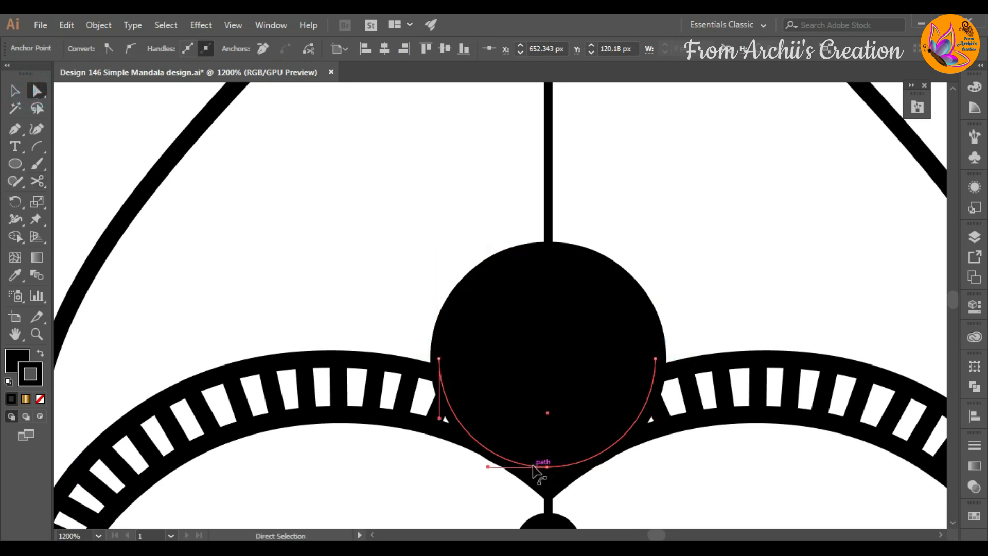
key(Delete)
key(Delete)
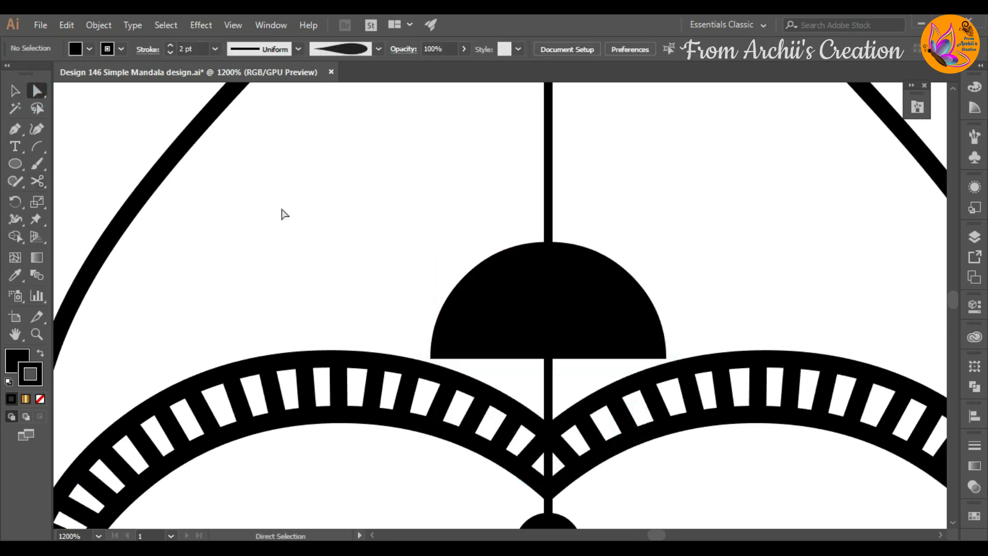
Nudge the black half-circle down until its base rests on the two hatched scallops.
key(v)
click(477, 286)
key(Down)
key(Down)
key(Down)
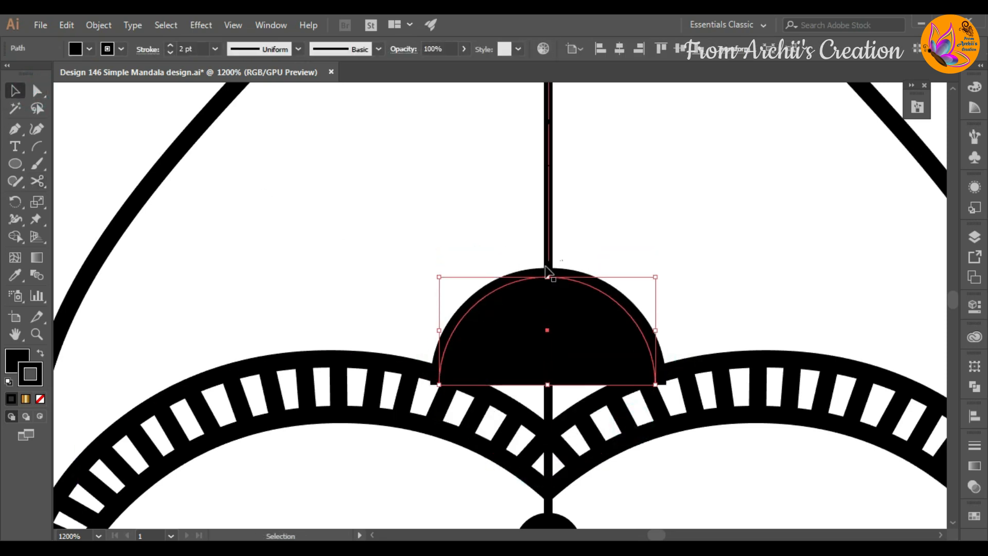
key(Up)
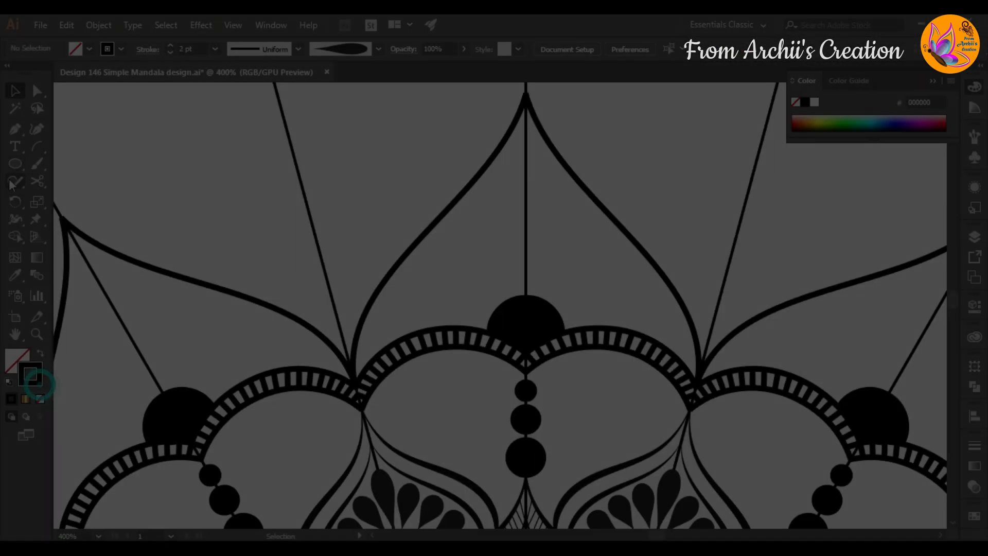
Draw a larger unfilled circle around the black dome, cut it at both side anchors and delete its lower half.
click(15, 164)
drag(457, 272, 596, 359)
click(37, 181)
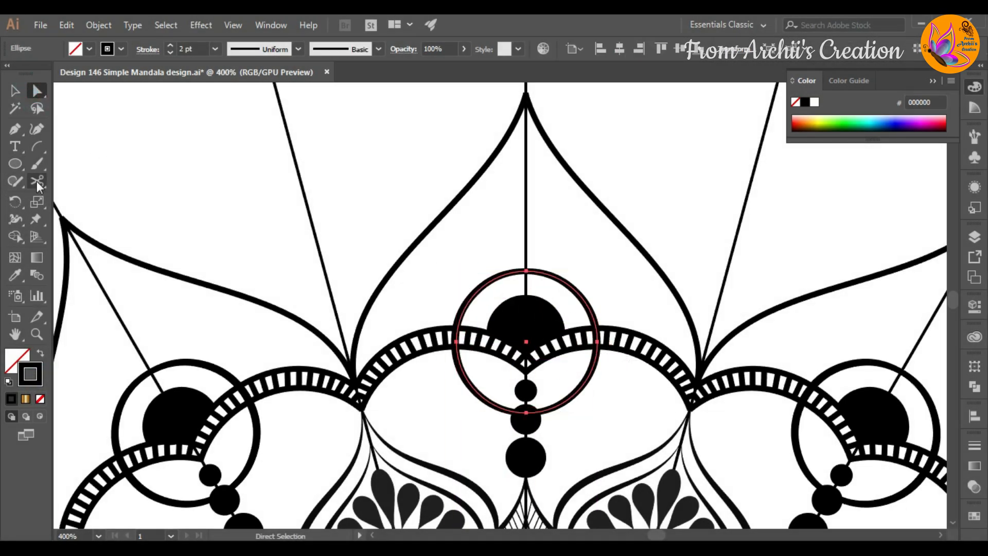
click(456, 345)
click(597, 341)
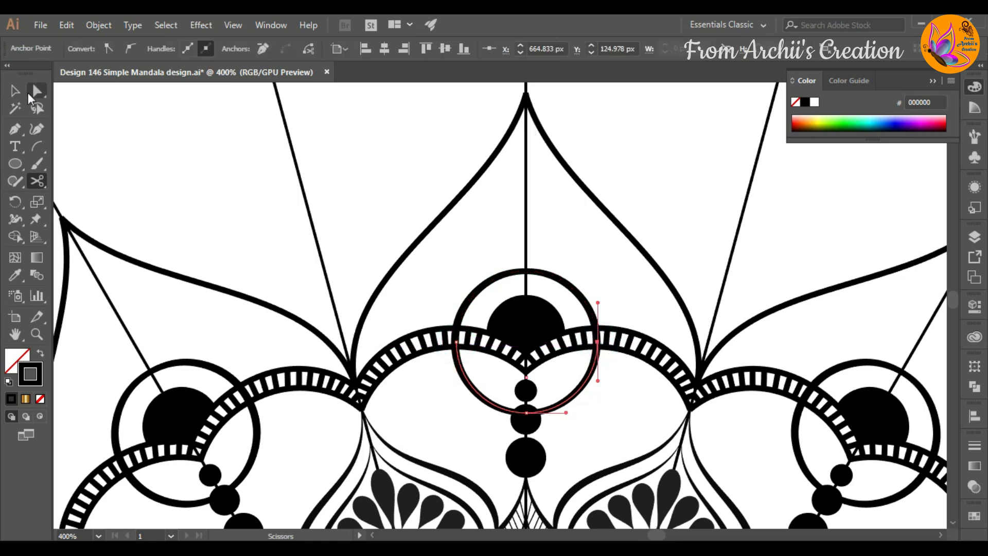
click(530, 411)
key(Delete)
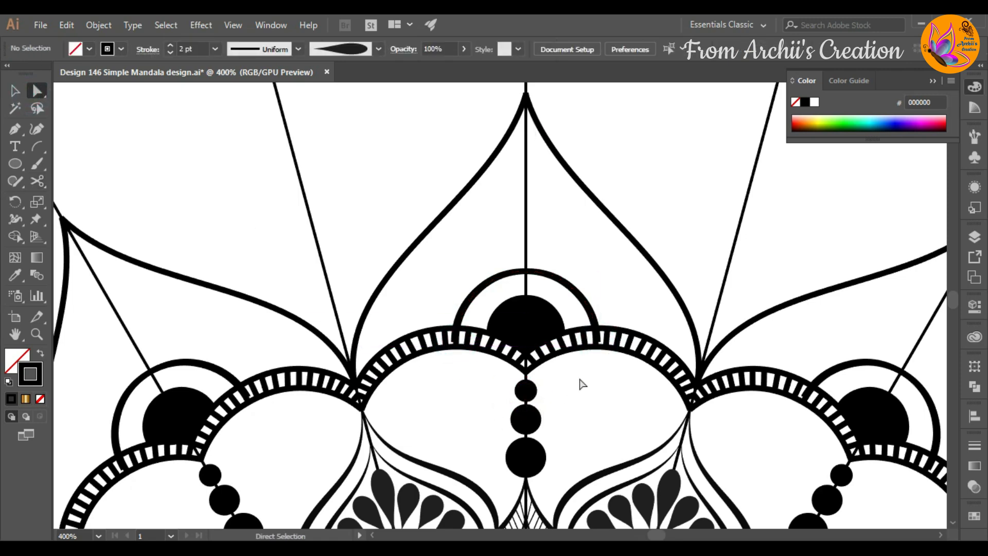
Set the half-circle arc's stroke to 1 pt and adjust the arc's width slightly.
scroll(558, 340, up, 2)
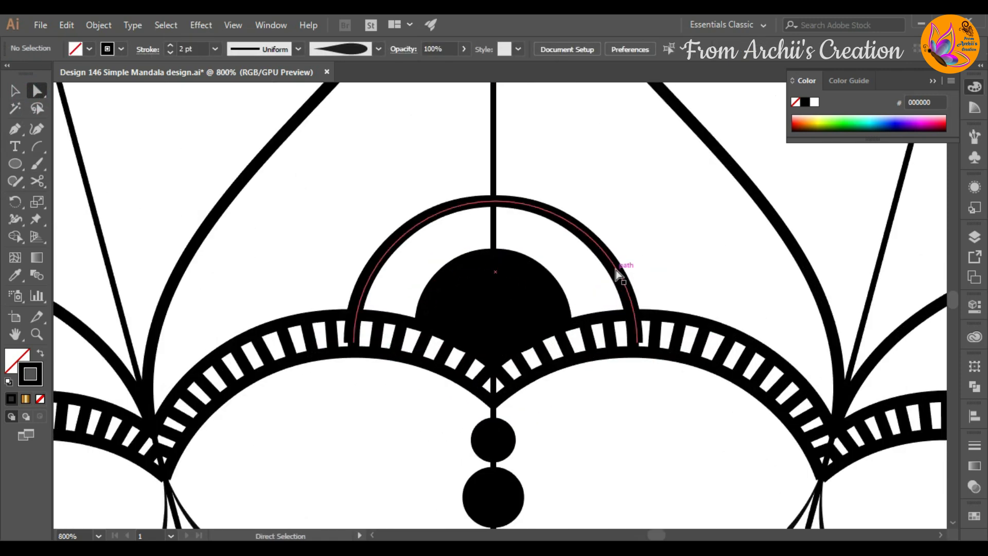
click(592, 304)
click(15, 91)
click(419, 221)
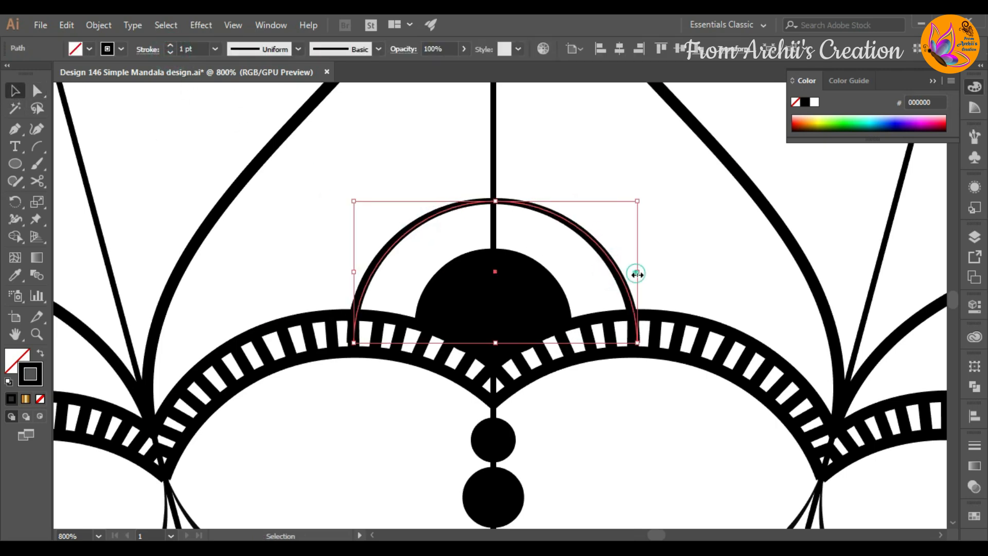
drag(637, 274, 637, 274)
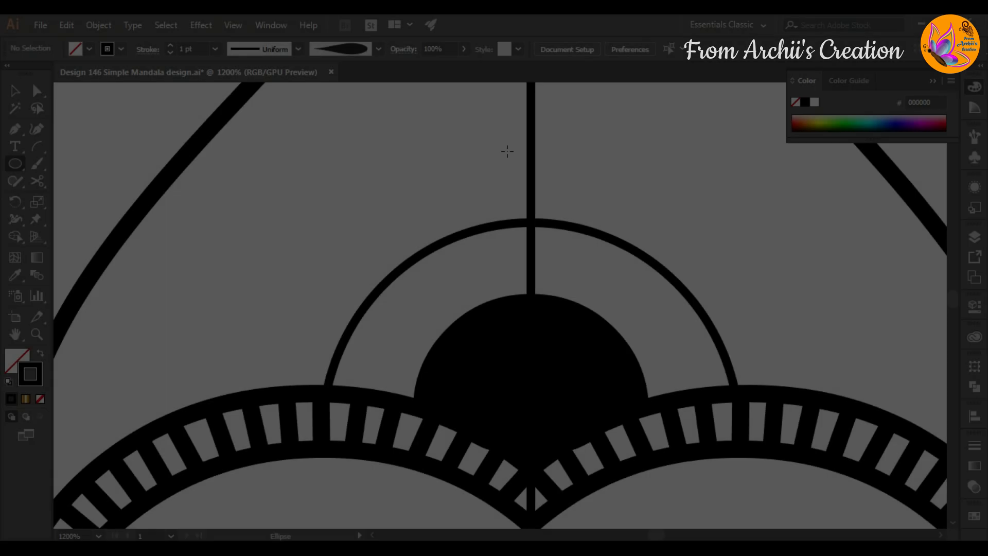
Draw a small circle, fill it black and centre it where the arc's top crosses the vertical guide line.
drag(500, 149, 572, 216)
key(ctrl+plus)
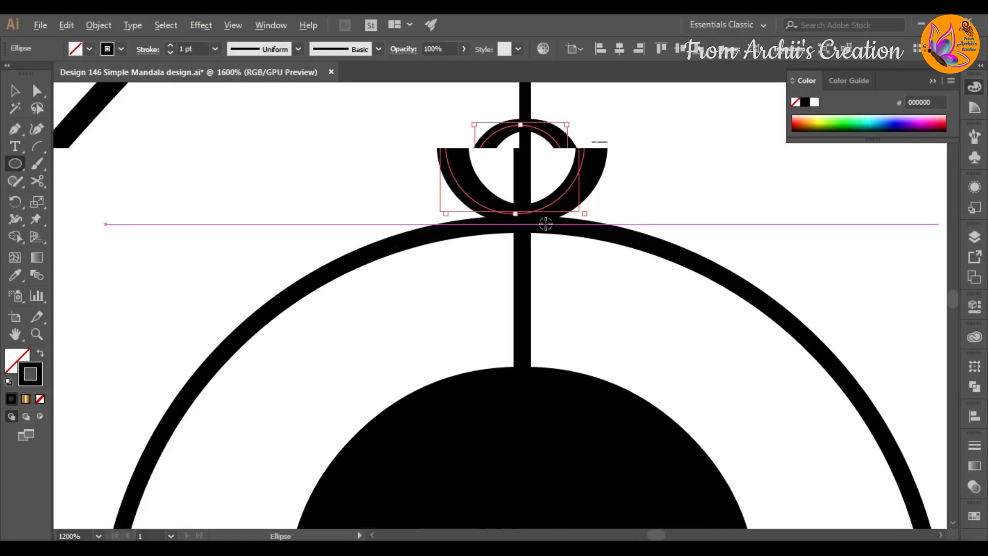
drag(39, 383, 20, 356)
mouse_move(515, 144)
mouse_down()
mouse_move(523, 235)
mouse_move(511, 221)
mouse_up()
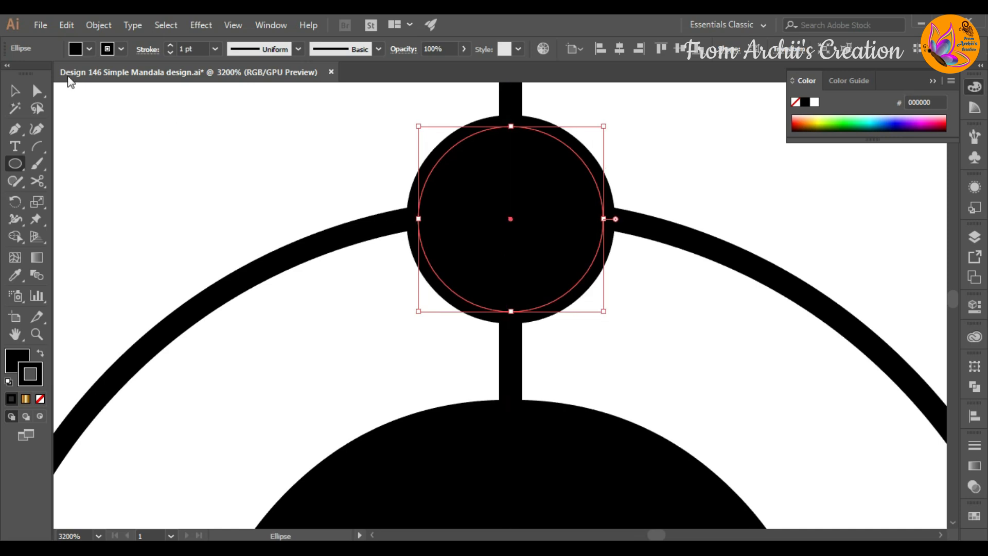
Split the small black circle at its side anchors and remove the lower half.
key(c)
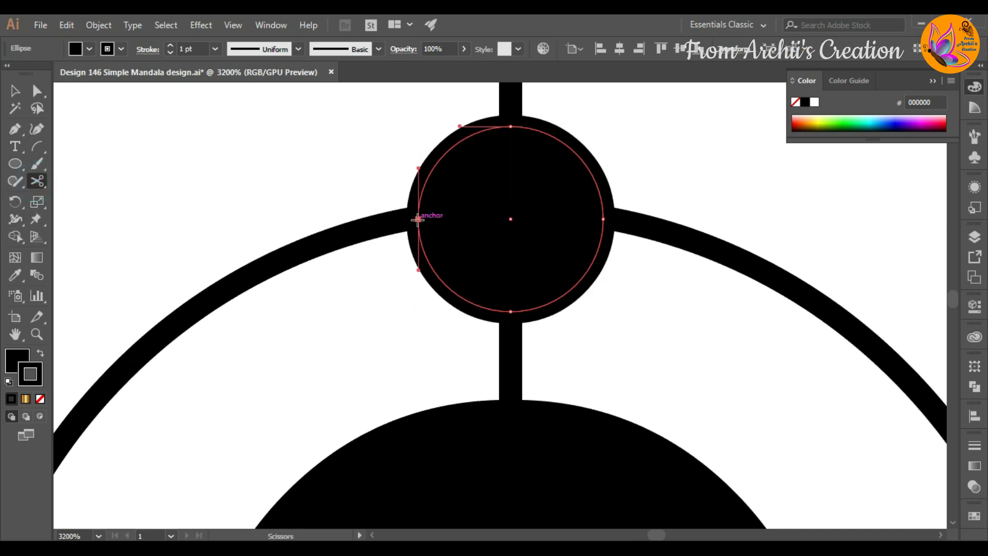
click(418, 218)
click(604, 219)
key(a)
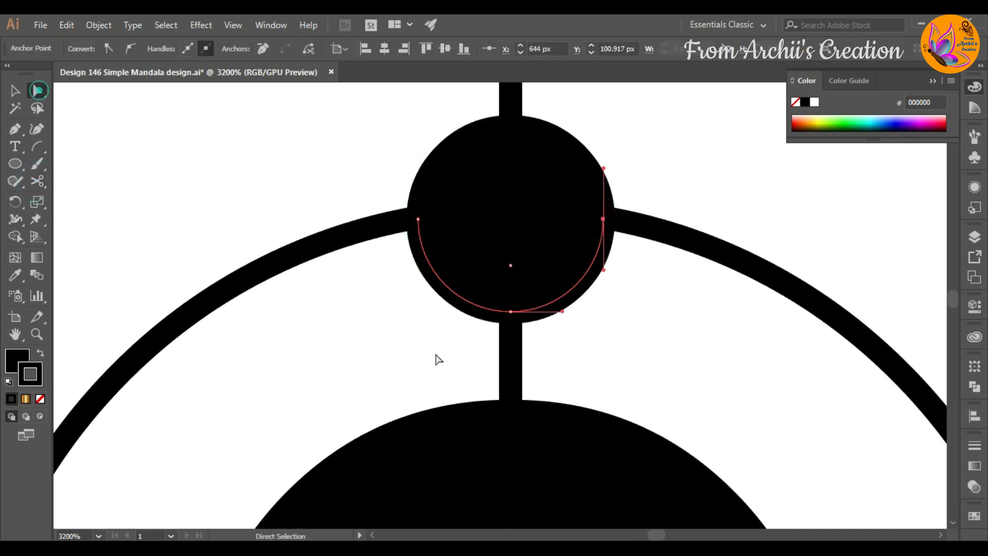
key(Delete)
key(Delete)
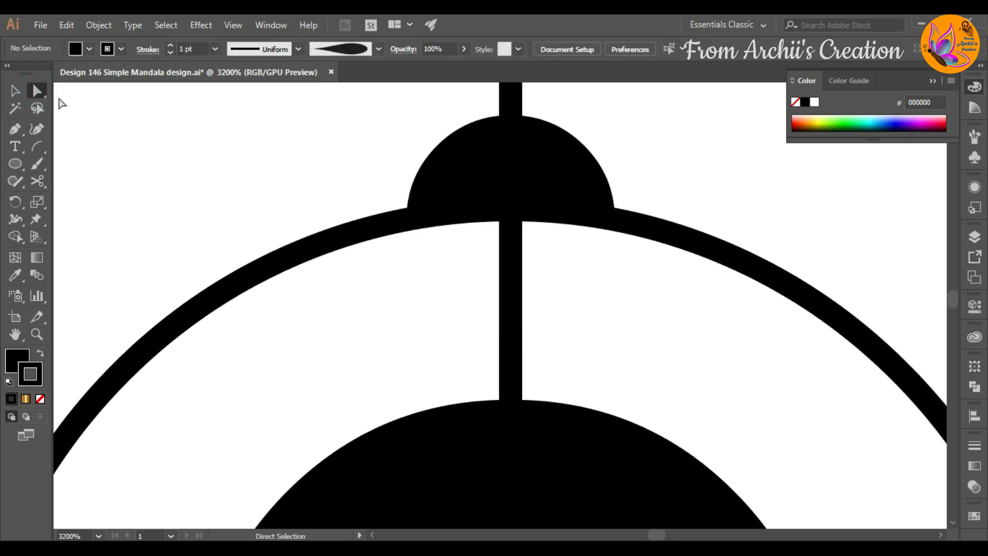
Duplicate the small half-circle, remove the copy's fill, give it a 0.5 pt stroke and size it as an outline around the original.
drag(498, 153, 503, 120)
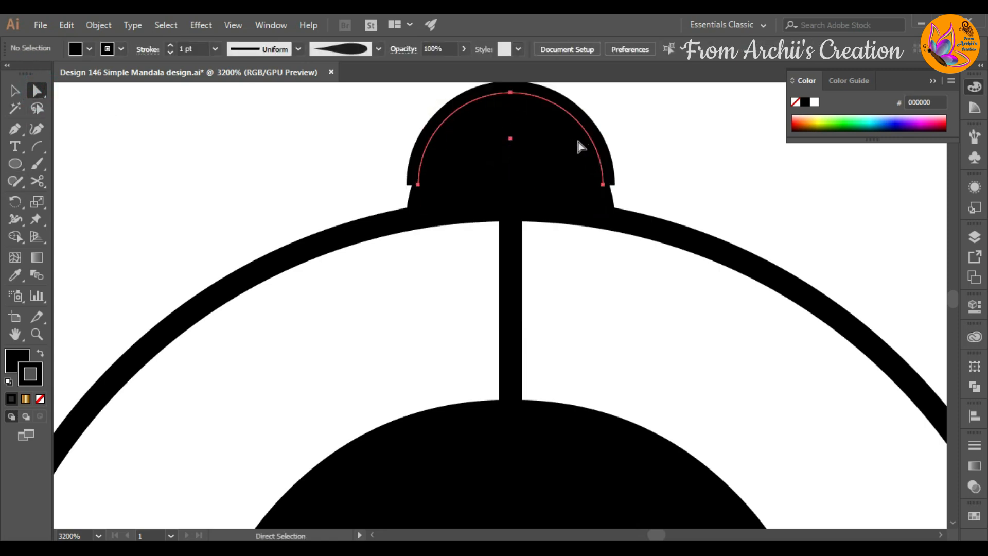
click(40, 398)
click(171, 52)
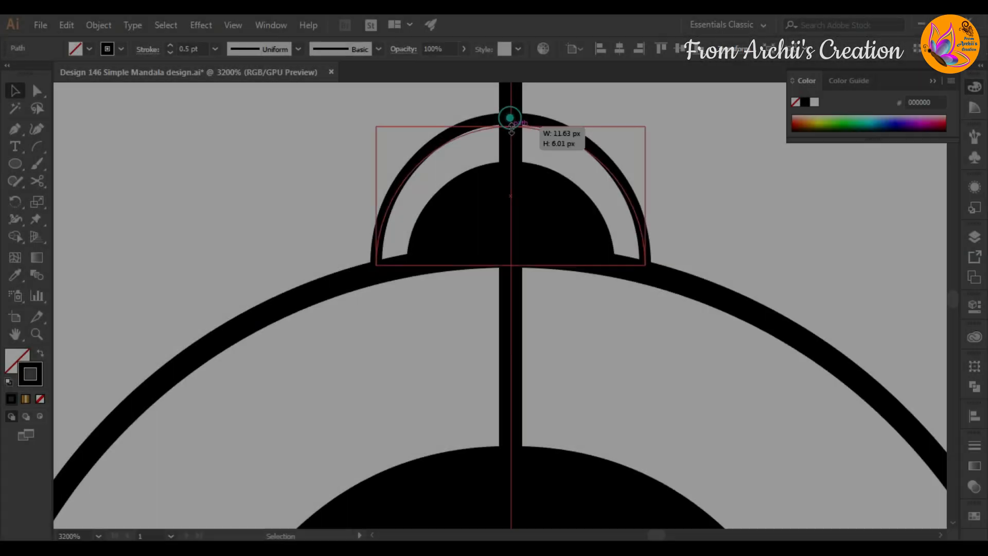
drag(511, 129, 511, 125)
click(706, 198)
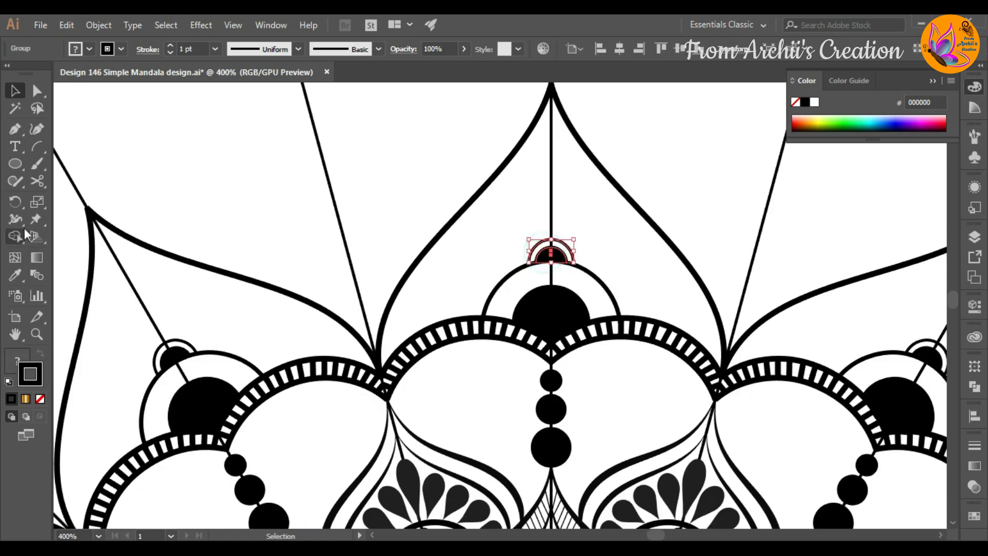
Make a copy of the small outlined half-circle group rotated 35° about the large dome's centre and repeat the transformation along the arc.
key(r)
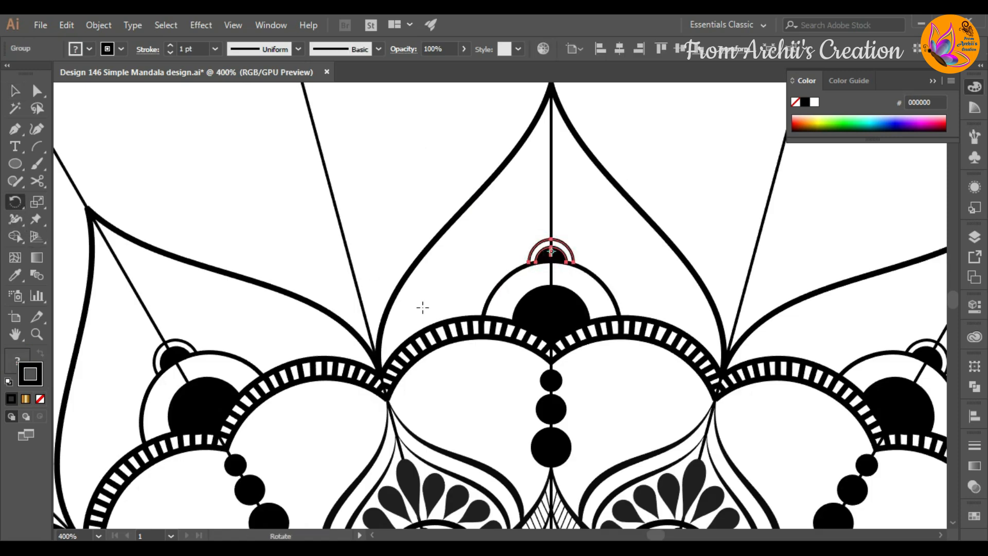
alt+click(551, 328)
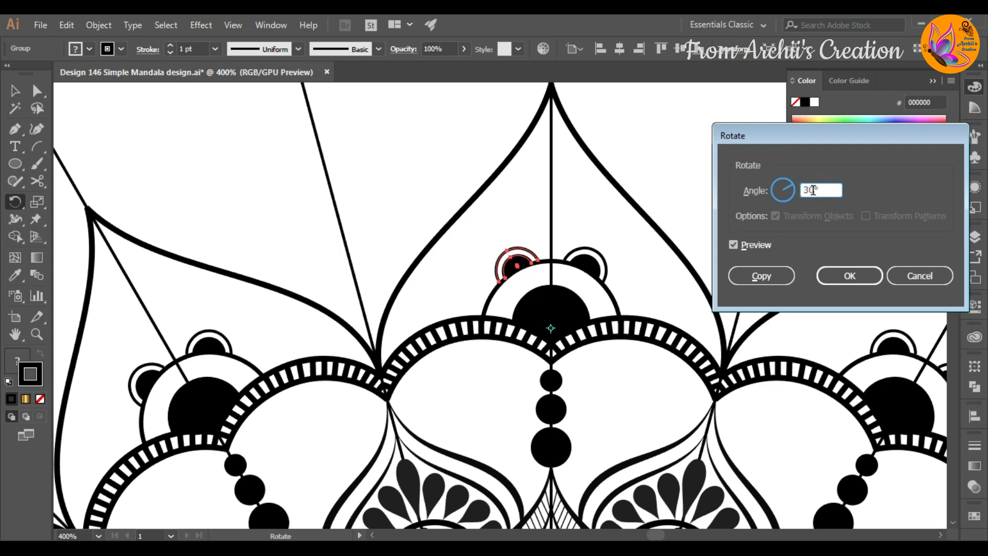
key(Down)
key(Up)
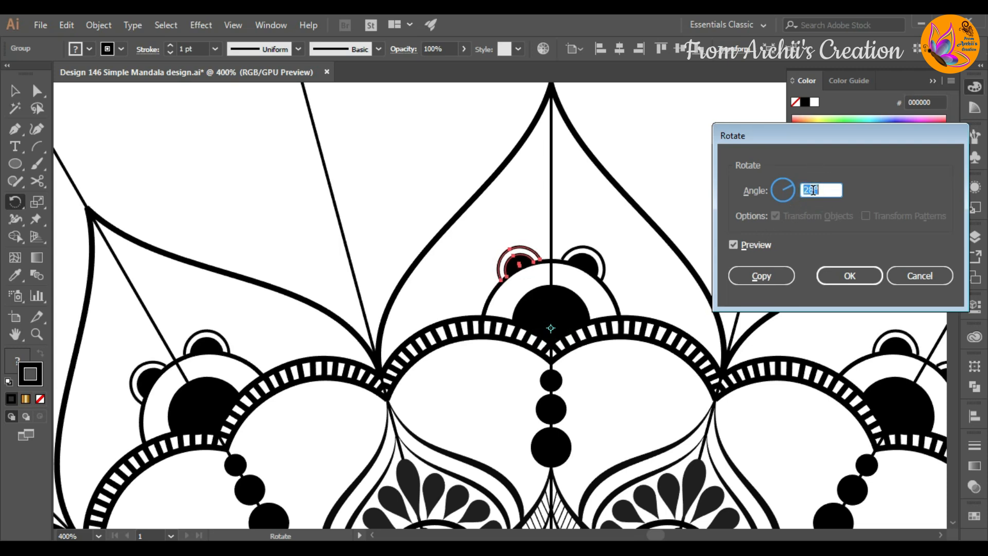
key(Up)
key(Up)
key(Up)
key(Up)
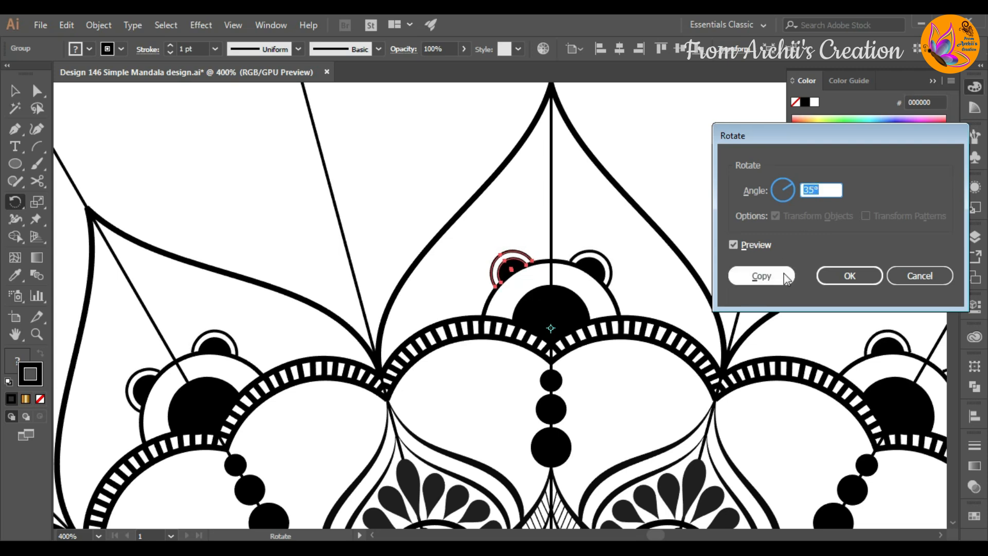
click(760, 279)
key(ctrl+d)
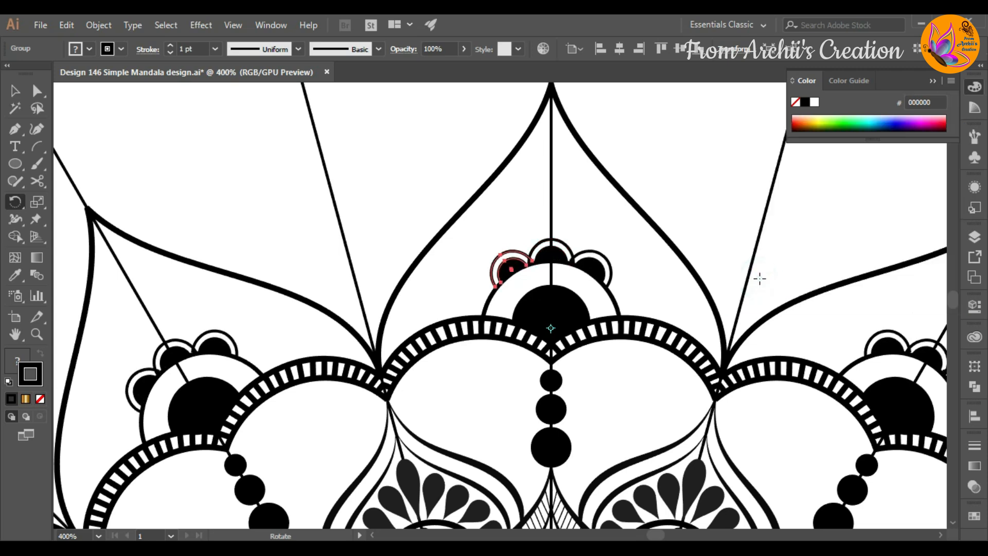
key(ctrl+d)
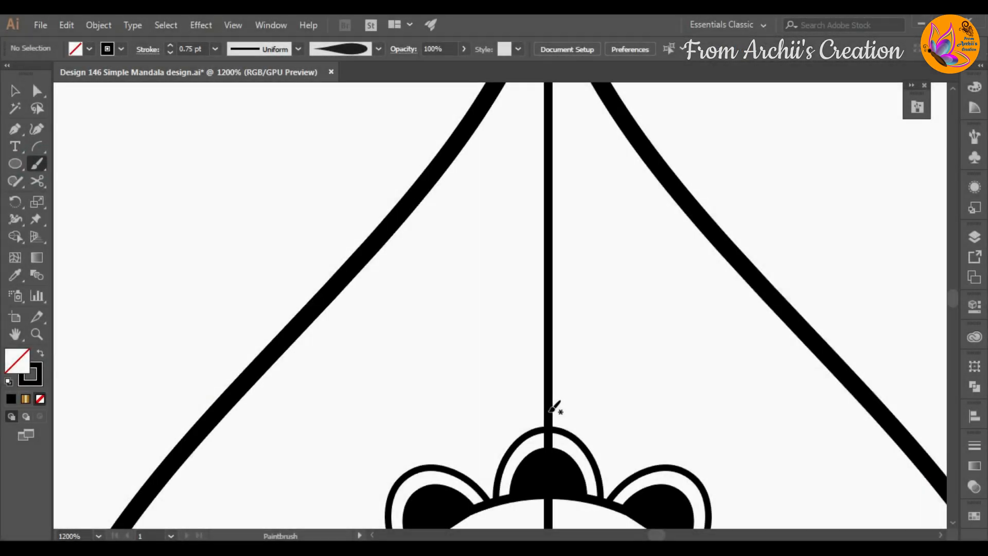
Paint a large 0.75 pt teardrop upward along the vertical guide line, from above the small scallops towards the petal's tip.
drag(548, 410, 551, 357)
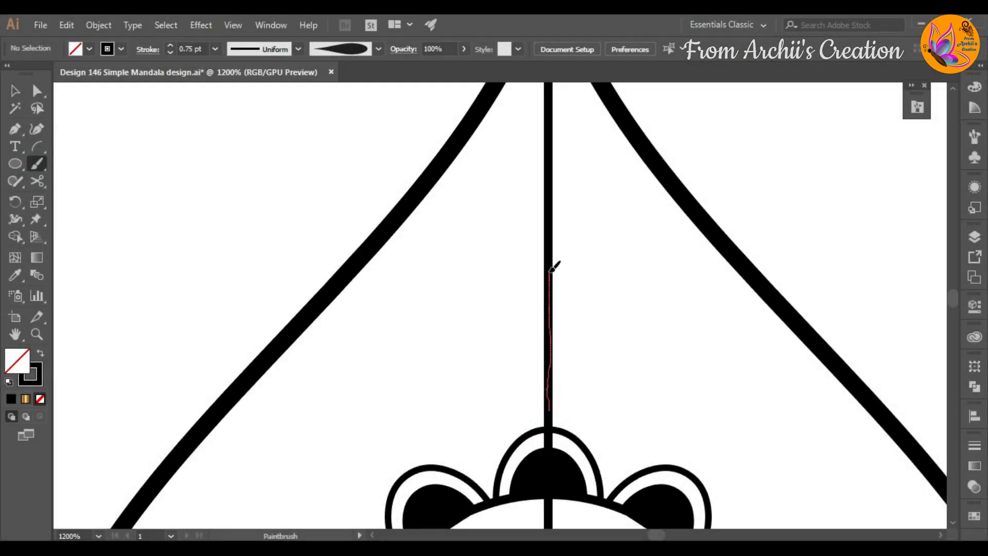
drag(550, 123, 550, 122)
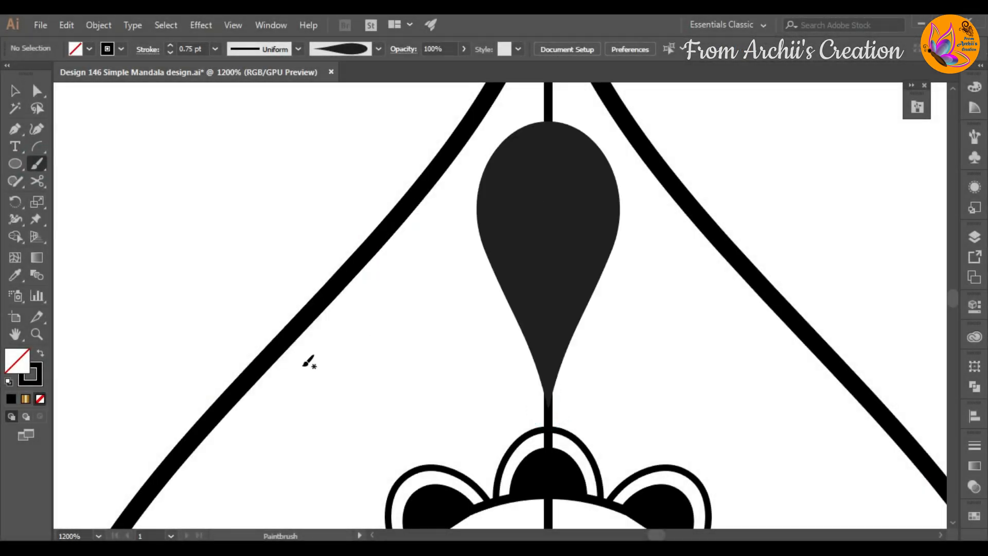
drag(576, 419, 599, 375)
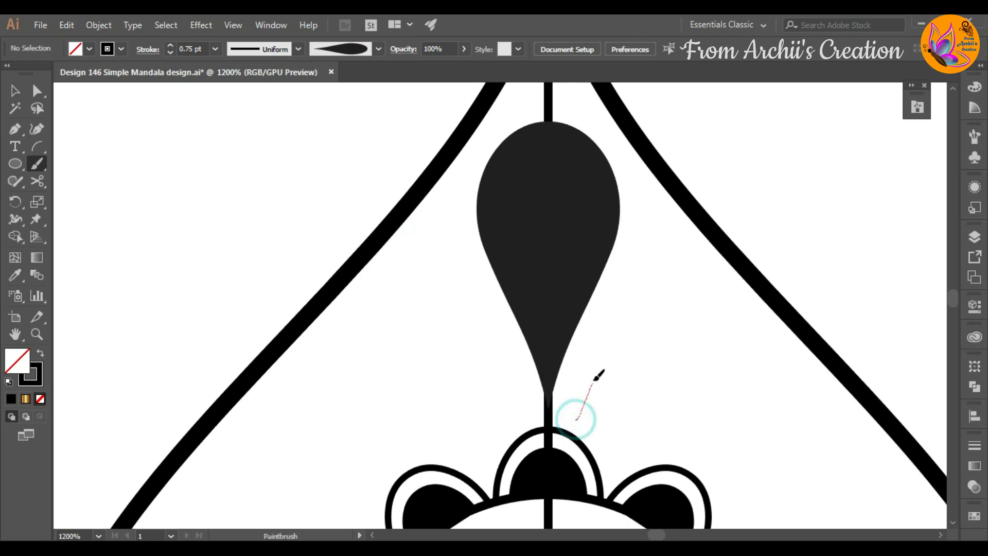
drag(675, 256, 676, 256)
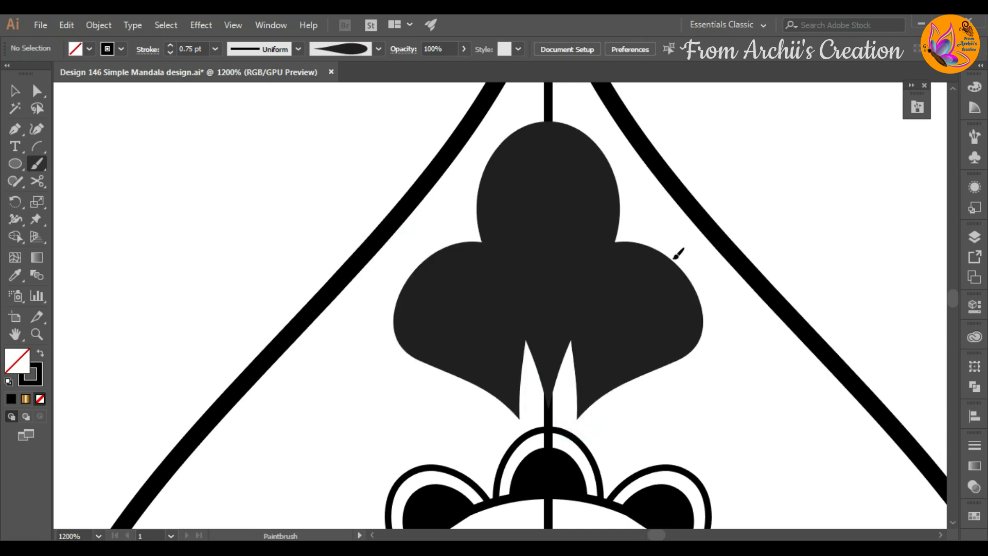
key(ctrl+z)
Paint a curved teardrop outward beside the central teardrop and set its stroke to 0.5 pt.
drag(578, 421, 603, 379)
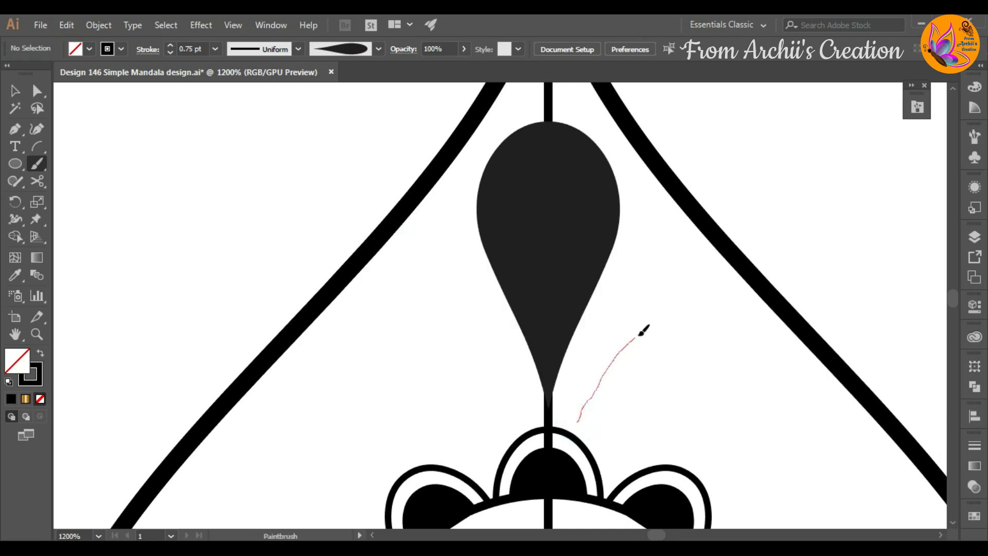
drag(719, 286, 714, 288)
key(v)
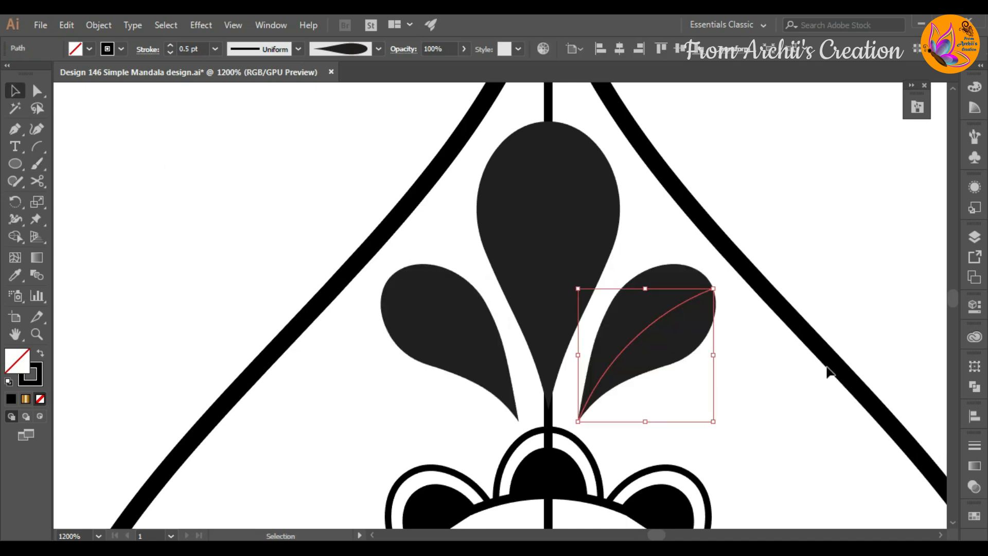
Paint a 0.5 pt curved teardrop in the petal's lower outer corner, beside the small scallops and following the petal outline.
click(756, 454)
key(ctrl+minus)
drag(715, 387, 620, 272)
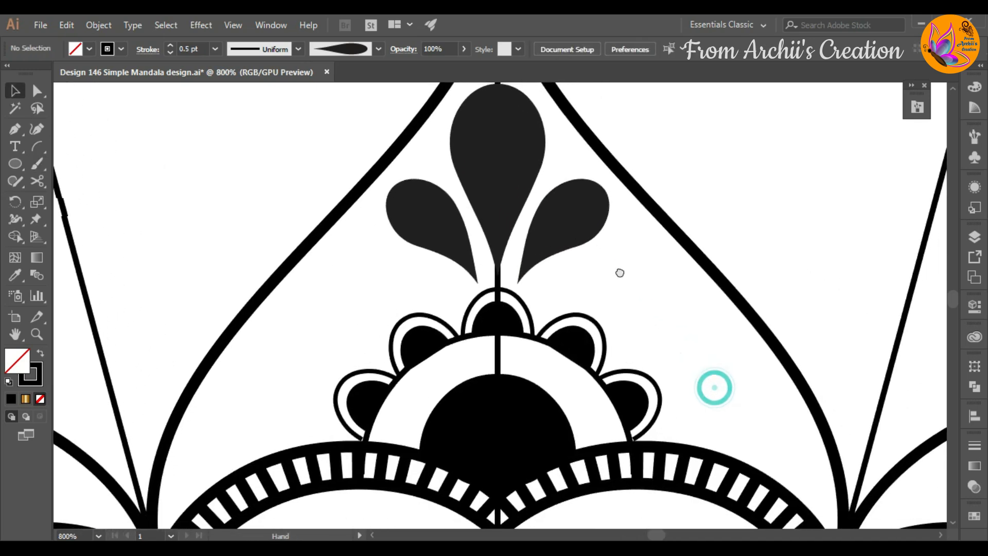
mouse_move(793, 450)
mouse_down()
mouse_move(770, 404)
mouse_move(738, 371)
mouse_up()
drag(672, 332, 667, 330)
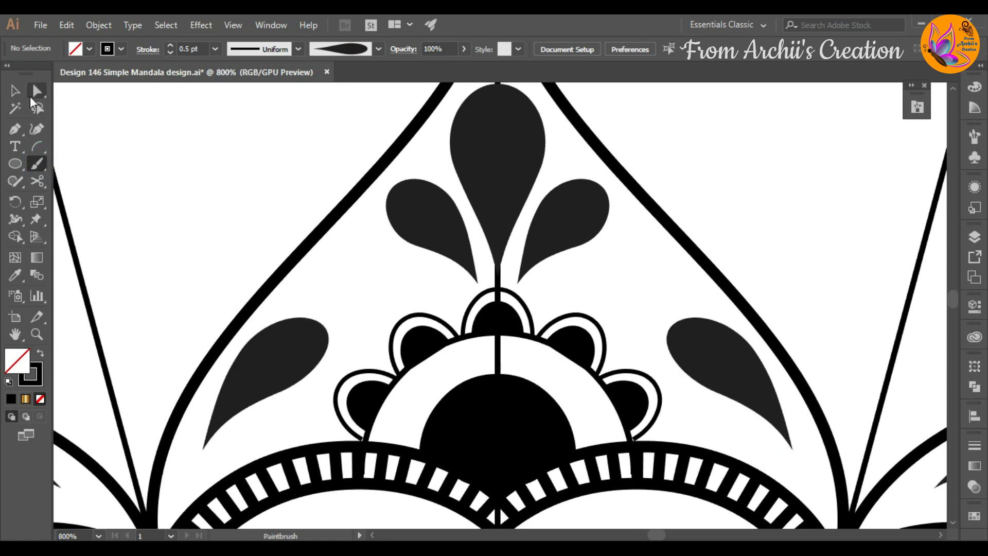
Enlarge the new corner teardrop by extending its pointed end outward and its rounded end inward.
click(15, 90)
click(735, 397)
drag(795, 452, 807, 474)
drag(668, 333, 649, 314)
click(787, 221)
Paint a 1 pt hooked curl from near the intermediate petal's tip on the slanted guide line, curving out under its outline.
scroll(680, 283, down, 5)
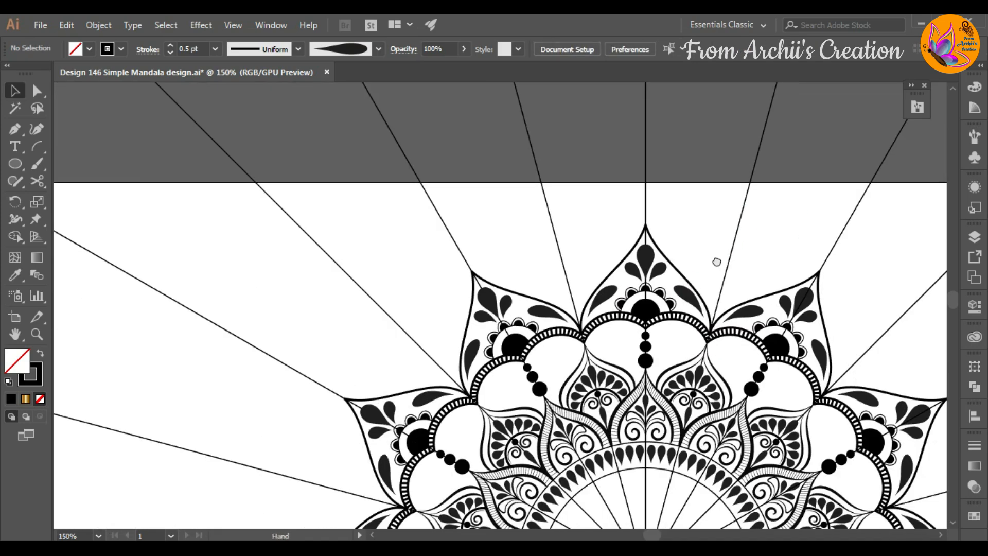
drag(716, 262, 548, 227)
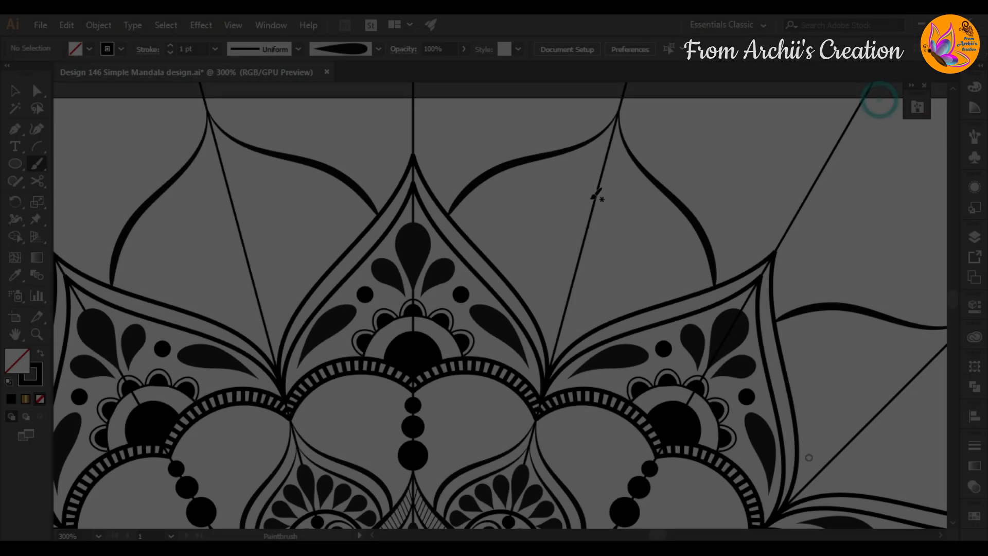
scroll(591, 194, up, 3)
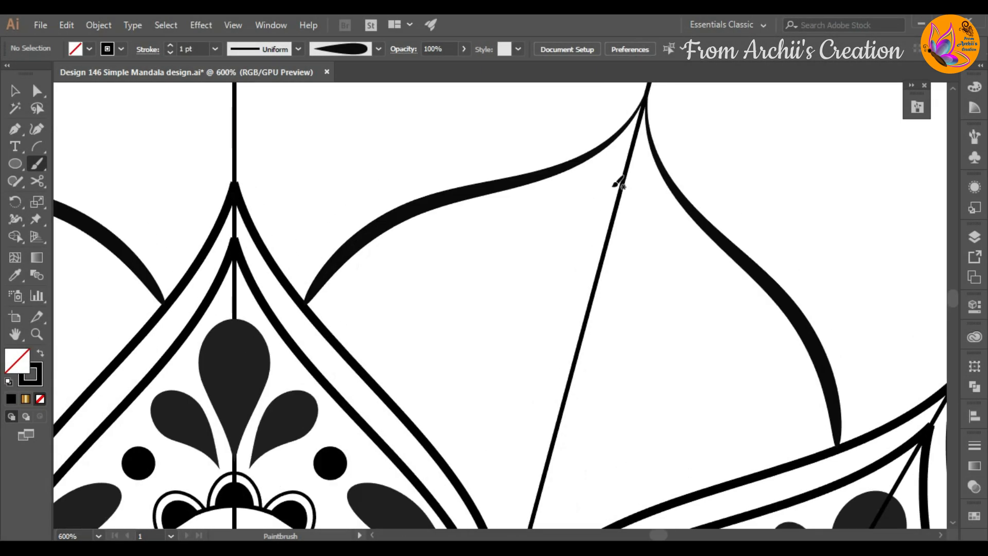
drag(635, 139, 635, 139)
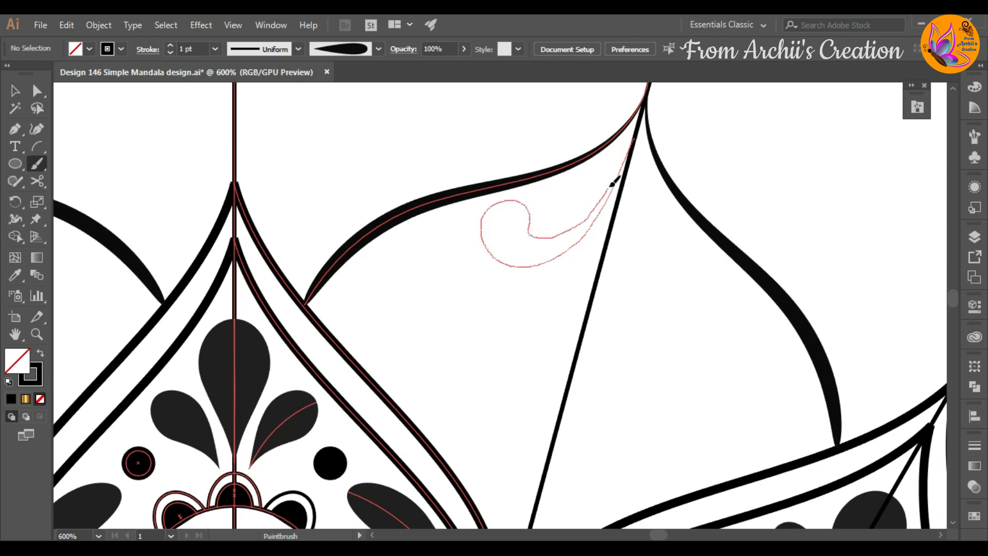
drag(629, 153, 631, 148)
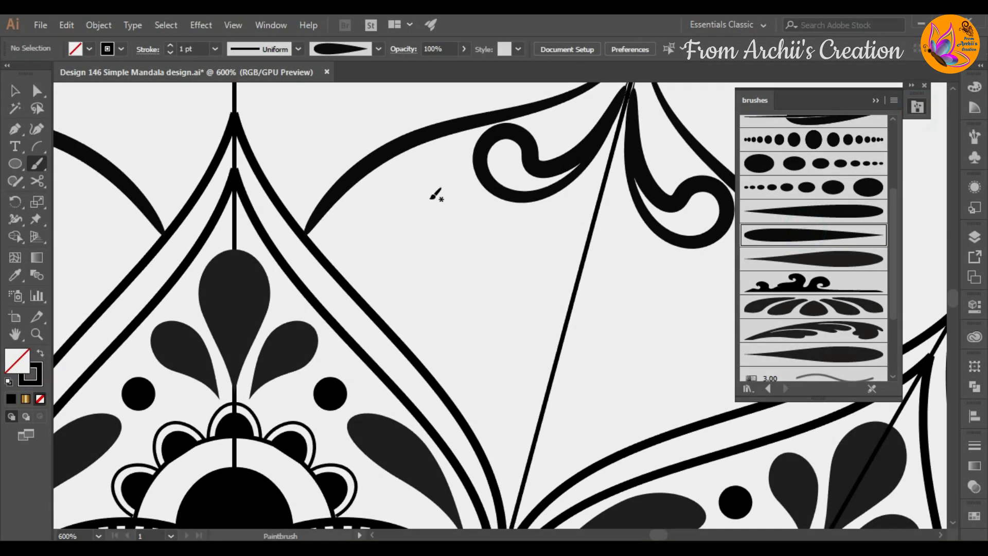
Paint a 0.75 pt curved teardrop beneath the curl, and a straight 0.75 pt teardrop down the slanted guide line.
drag(430, 199, 465, 217)
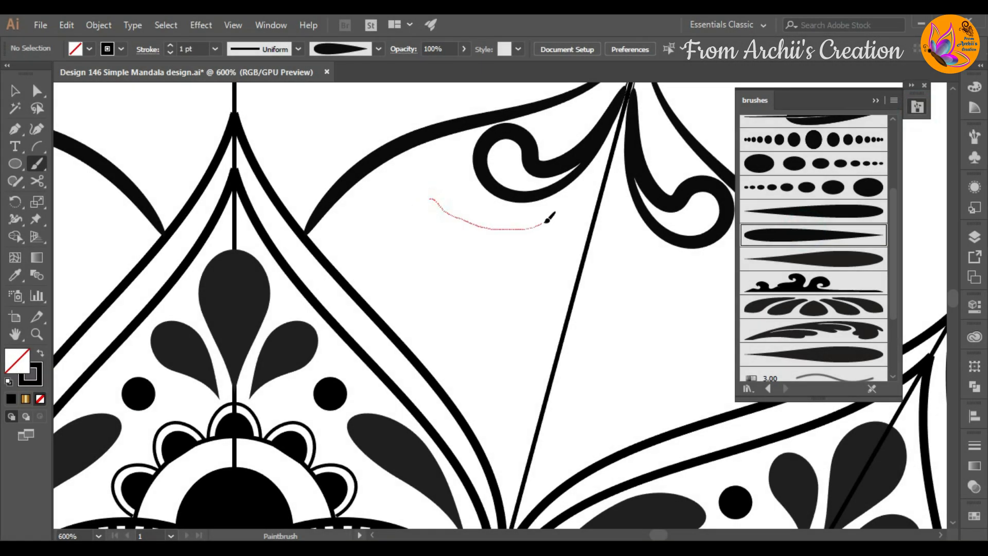
drag(590, 189, 595, 170)
key(v)
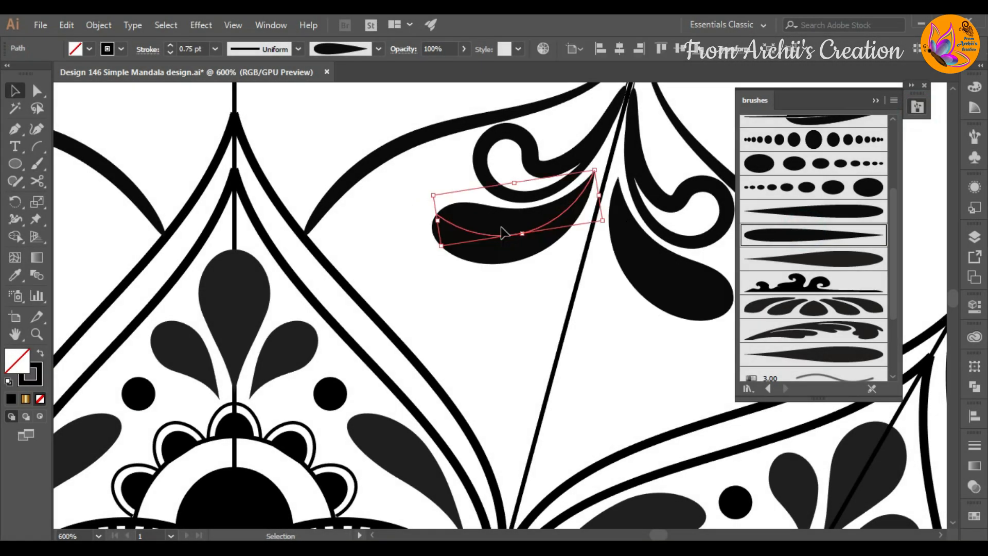
click(601, 315)
click(37, 164)
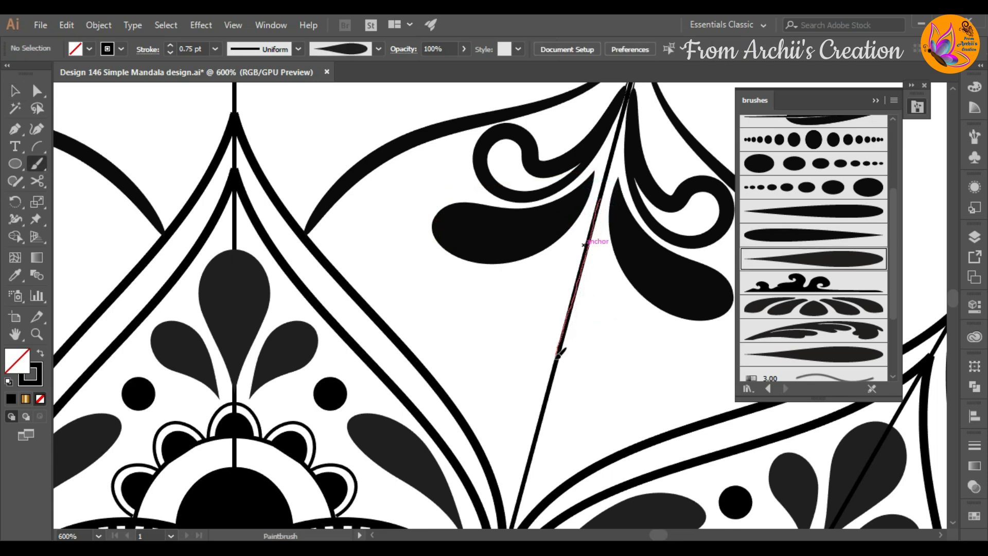
mouse_move(560, 353)
mouse_down()
mouse_move(567, 410)
mouse_move(547, 379)
mouse_move(544, 406)
mouse_up()
Draw a circle centred on the slanted guide line just below the straight teardrop and fill it with black.
scroll(384, 321, down, 2)
click(16, 164)
scroll(547, 376, up, 5)
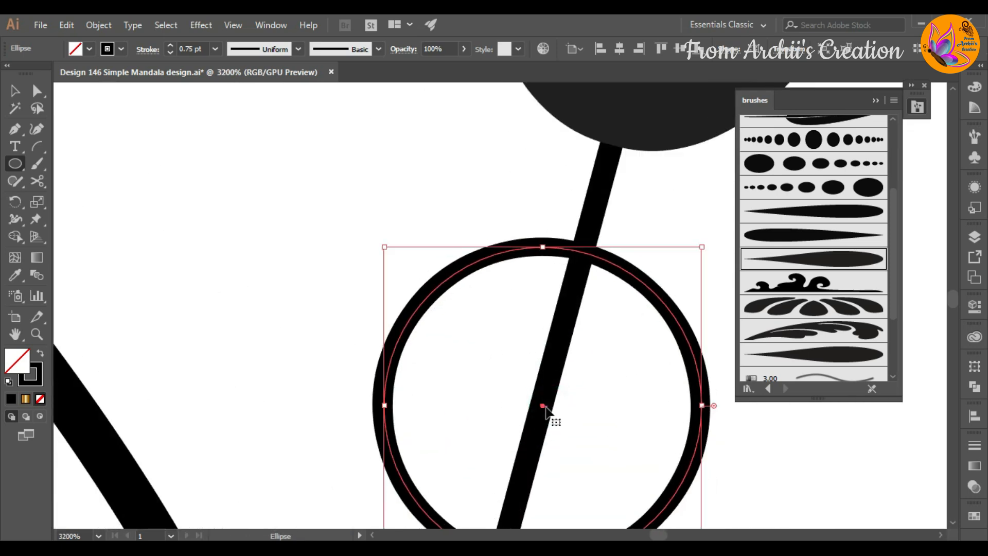
drag(34, 375, 27, 370)
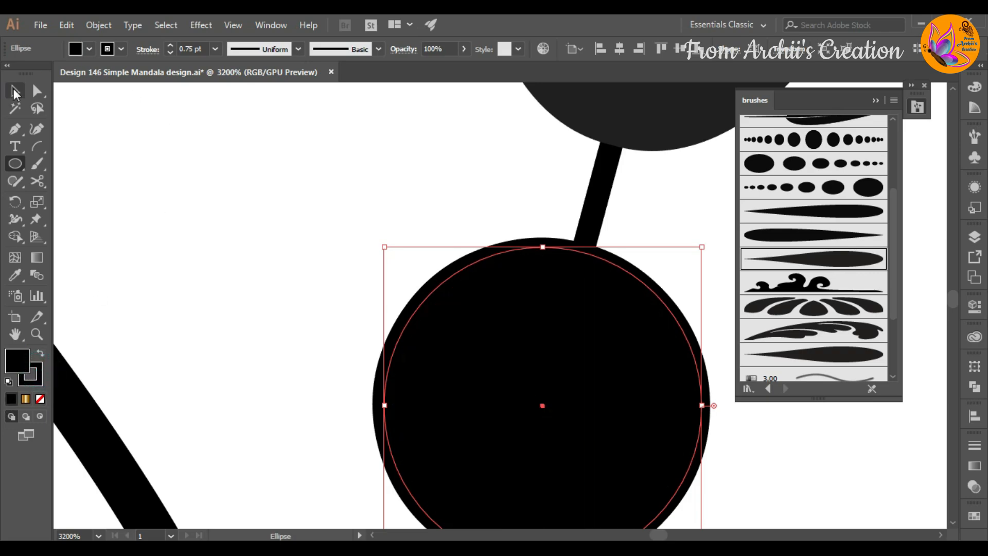
click(15, 90)
scroll(315, 255, down, 5)
drag(466, 255, 533, 368)
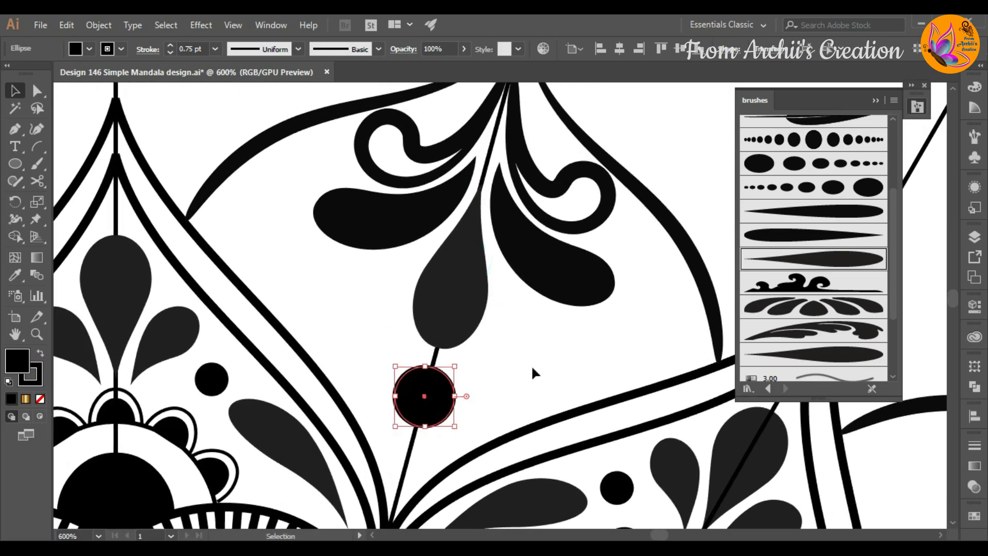
Draw a tall, narrow ellipse hanging from the mandala's inner circle beside the vertical guide line and fill it with black.
scroll(533, 369, down, 8)
scroll(517, 401, down, 5)
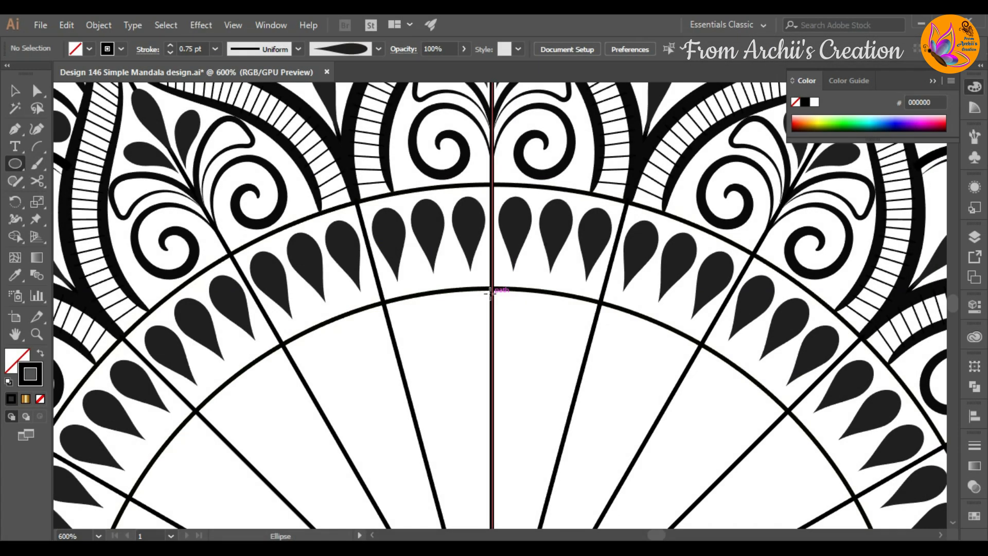
scroll(491, 292, down, 2)
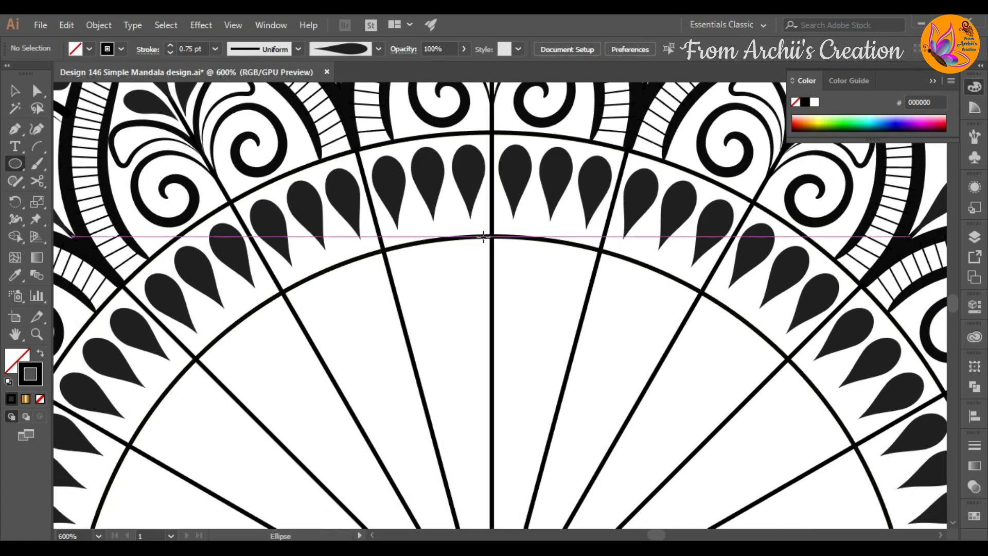
drag(484, 237, 546, 387)
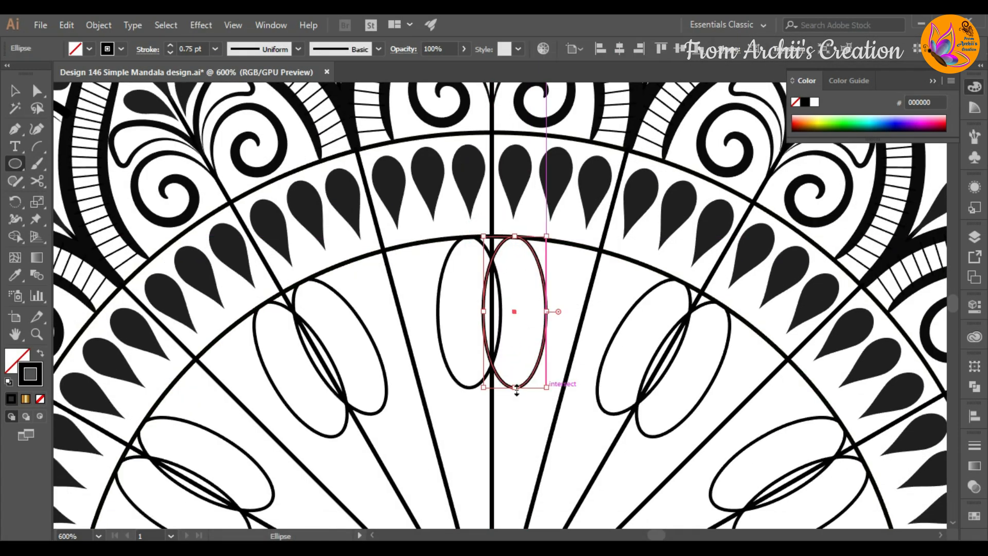
click(40, 353)
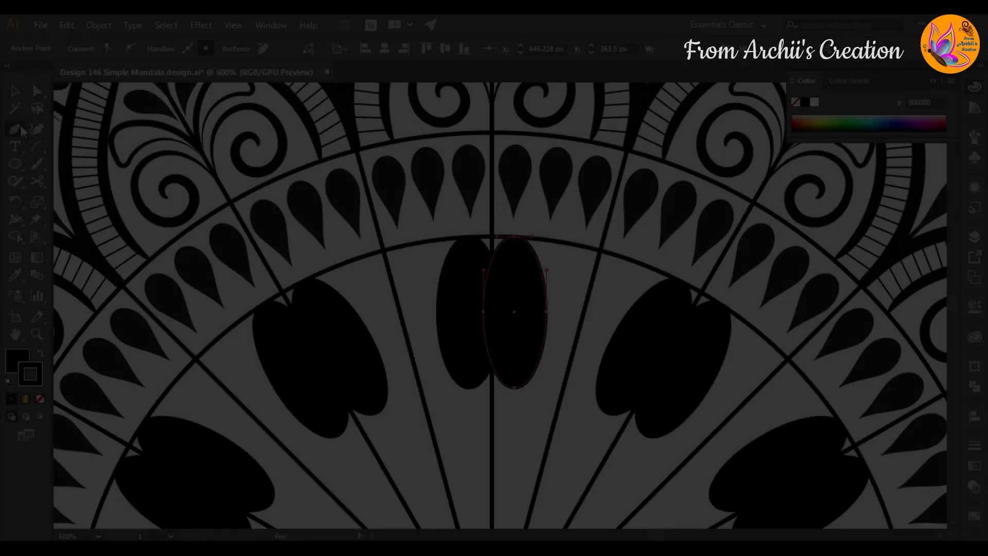
Convert the ellipse's upper and lower anchor points to corners to form a pointed leaf.
drag(15, 129, 90, 179)
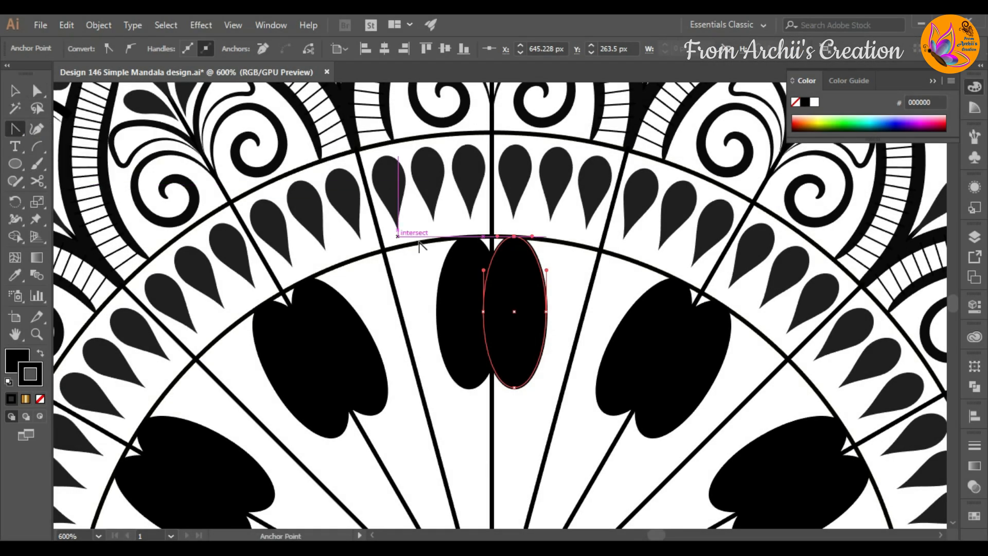
click(515, 237)
click(514, 388)
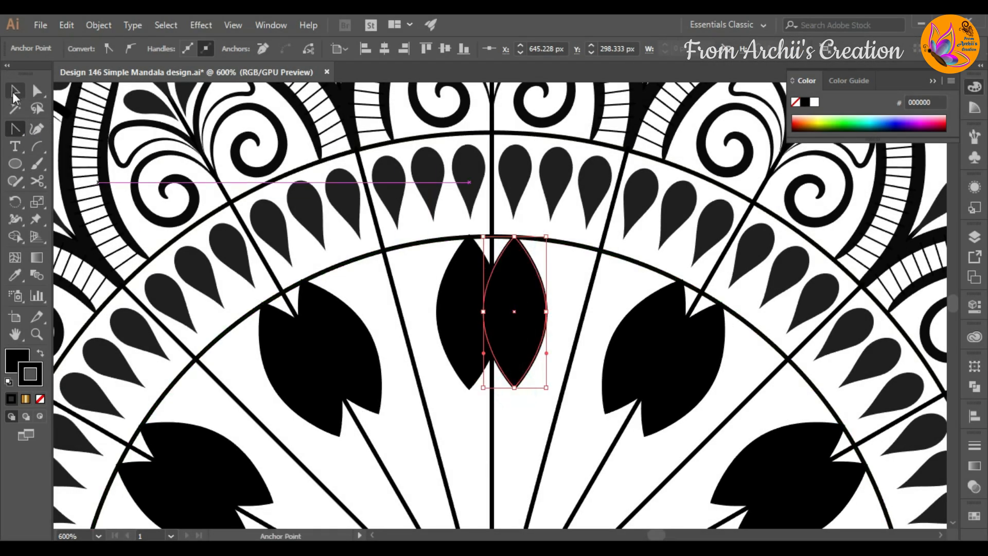
Centre the leaf on the vertical guide line and place a copy on the neighbouring slanted guide line.
click(14, 93)
drag(499, 312, 381, 322)
click(563, 292)
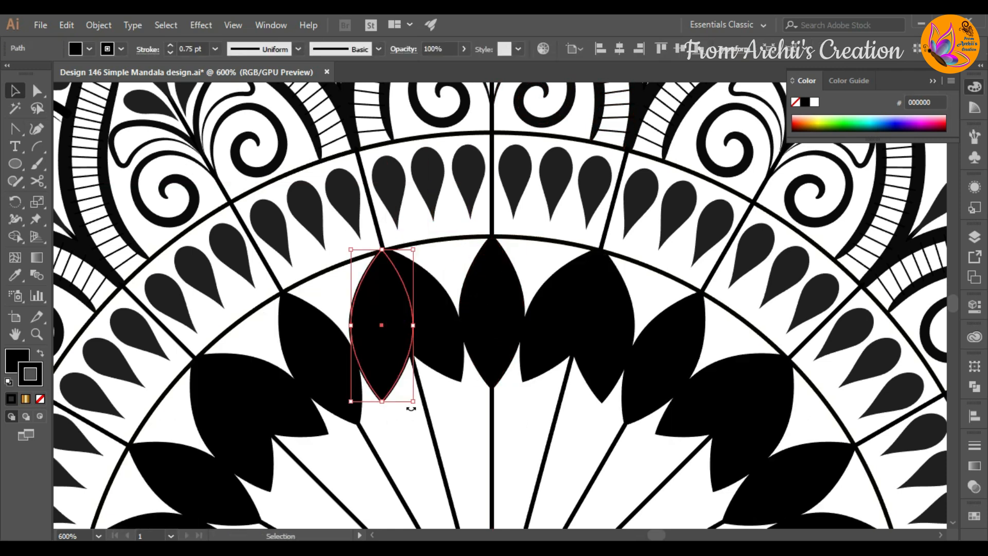
Rotate the copied leaf to the slant of its guide line and move it so its tip meets the inner circle.
drag(412, 408, 442, 404)
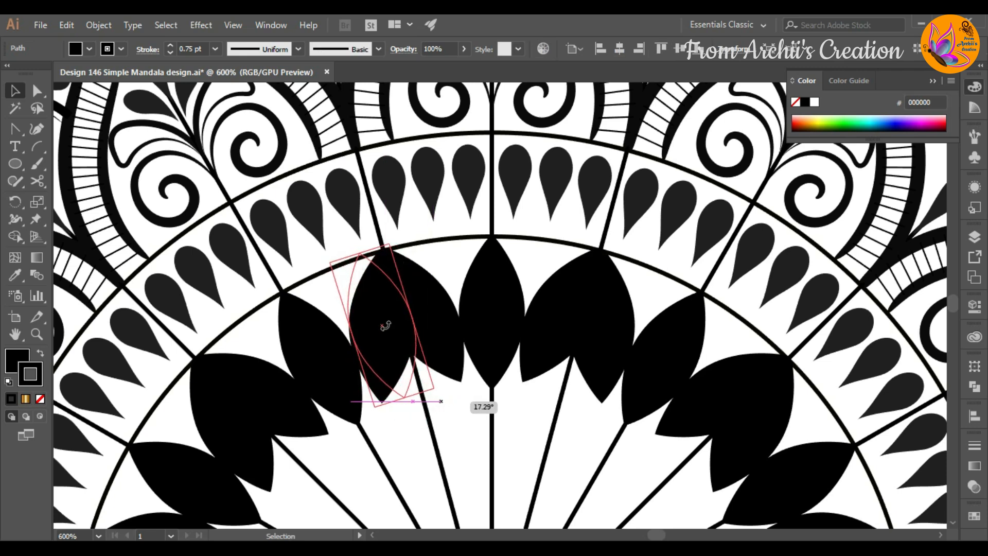
drag(386, 330, 411, 330)
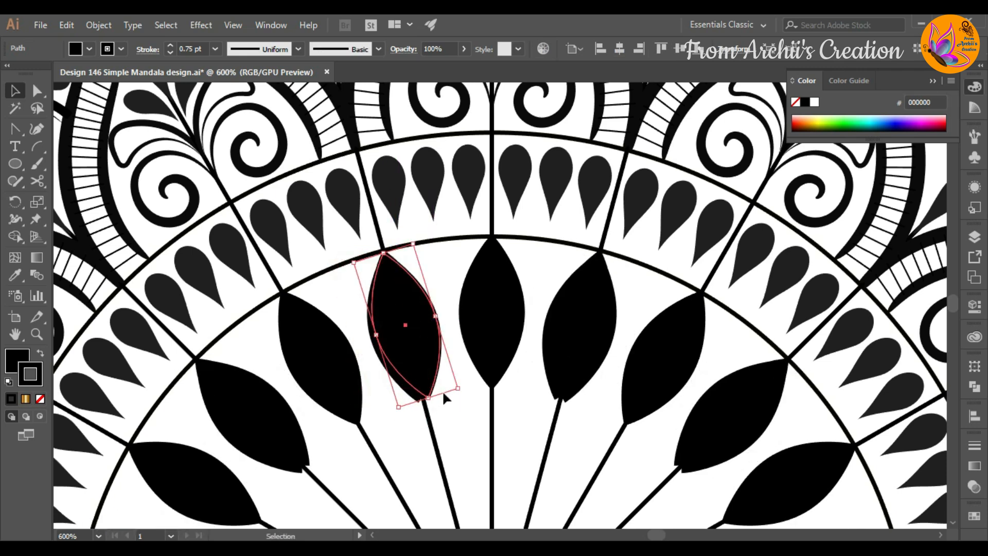
drag(464, 391, 460, 392)
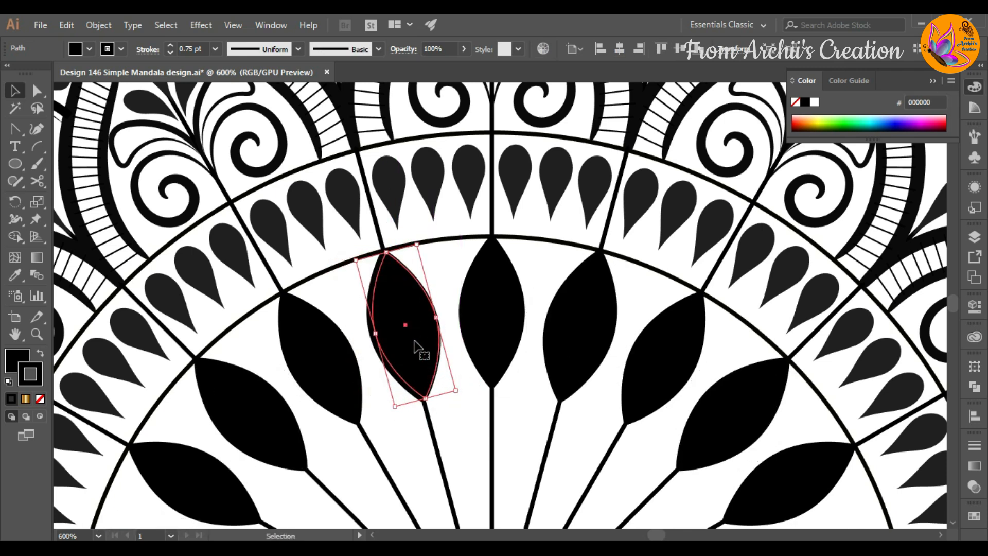
drag(406, 326, 404, 329)
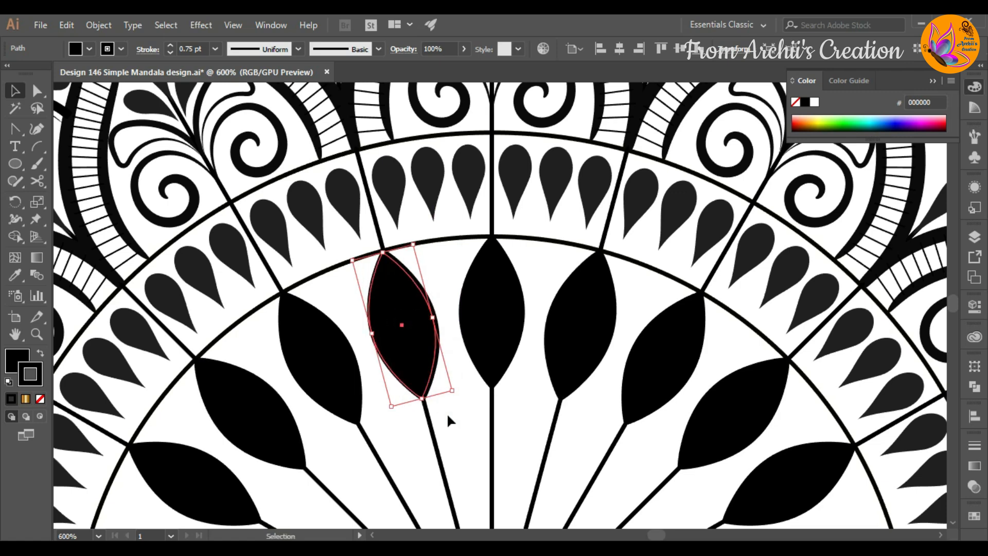
Fine-tune the tilted leaf's position so it lines up with its mirrored copy on the guide line.
click(446, 412)
scroll(408, 331, up, 4)
scroll(408, 331, up, 3)
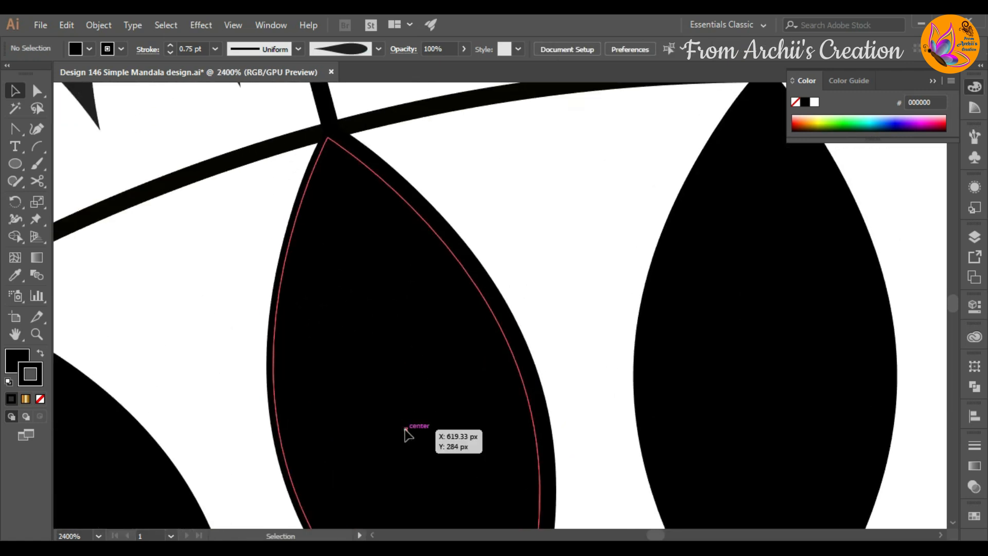
click(411, 429)
drag(410, 429, 410, 429)
scroll(546, 330, down, 3)
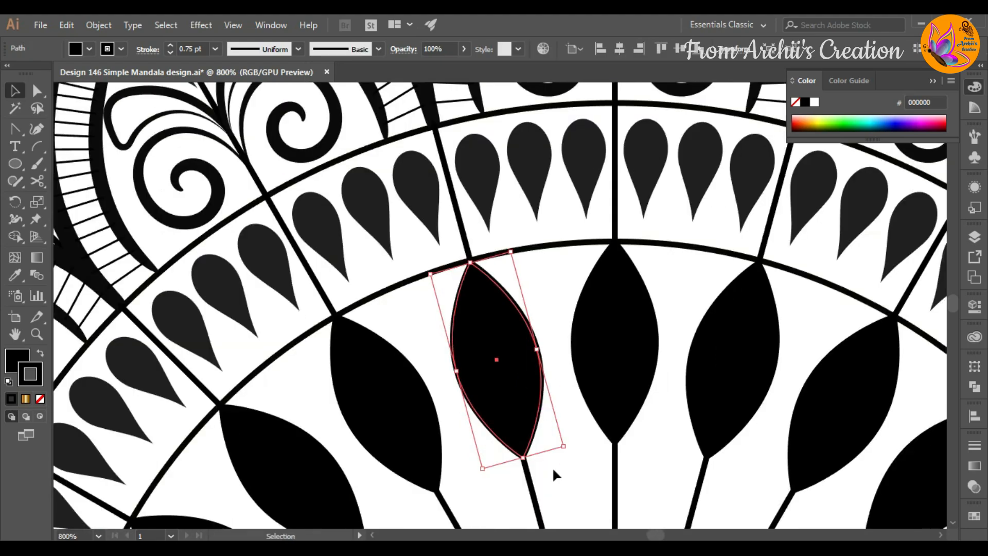
click(554, 470)
Paint a teardrop from between the lower tips of two neighbouring leaves towards the mandala's centre.
scroll(562, 445, down, 4)
scroll(568, 422, down, 3)
drag(604, 352, 533, 348)
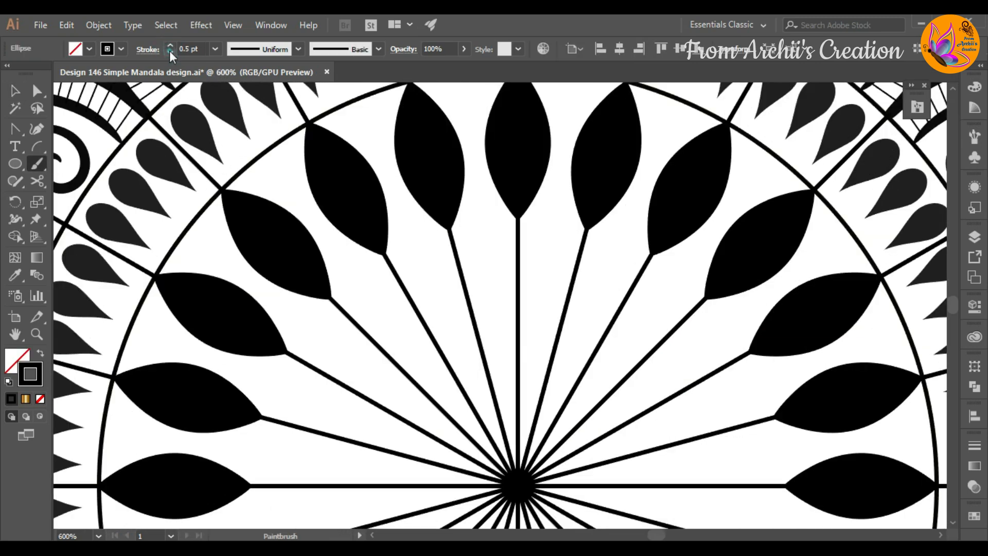
click(170, 52)
drag(482, 217, 488, 253)
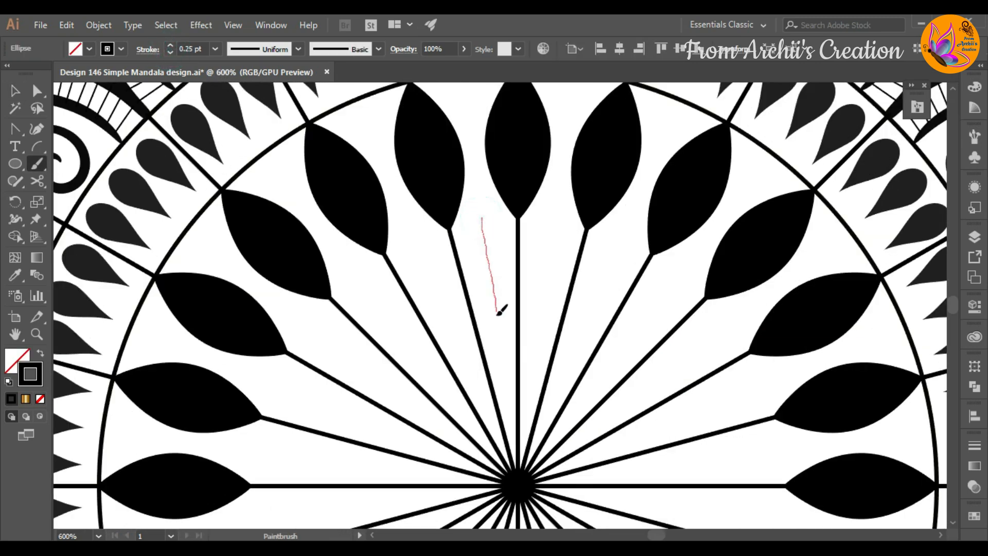
drag(504, 372, 504, 372)
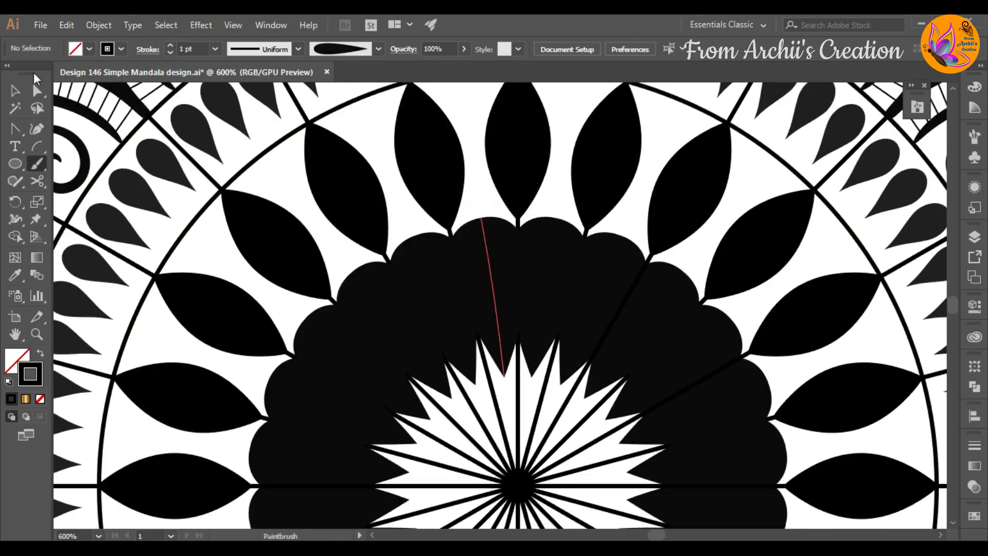
Set the inner teardrop's stroke to 0.5 pt and move it slightly outward between the leaves.
key(v)
click(487, 258)
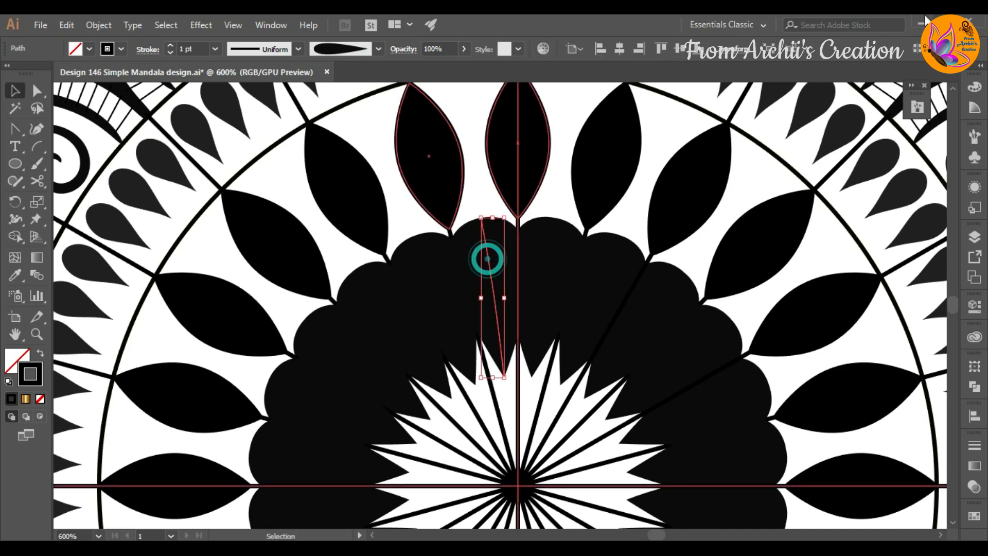
click(170, 53)
click(170, 52)
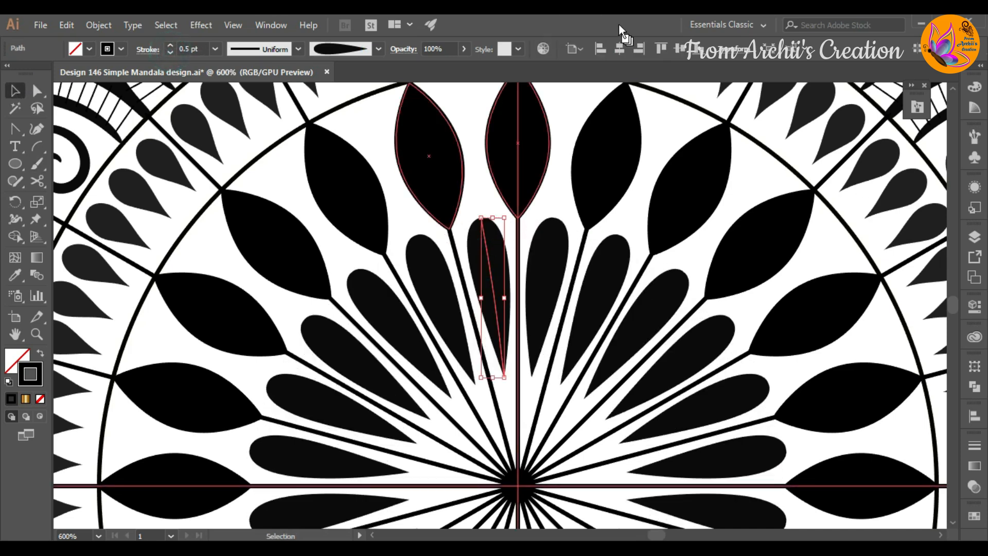
click(170, 52)
click(171, 46)
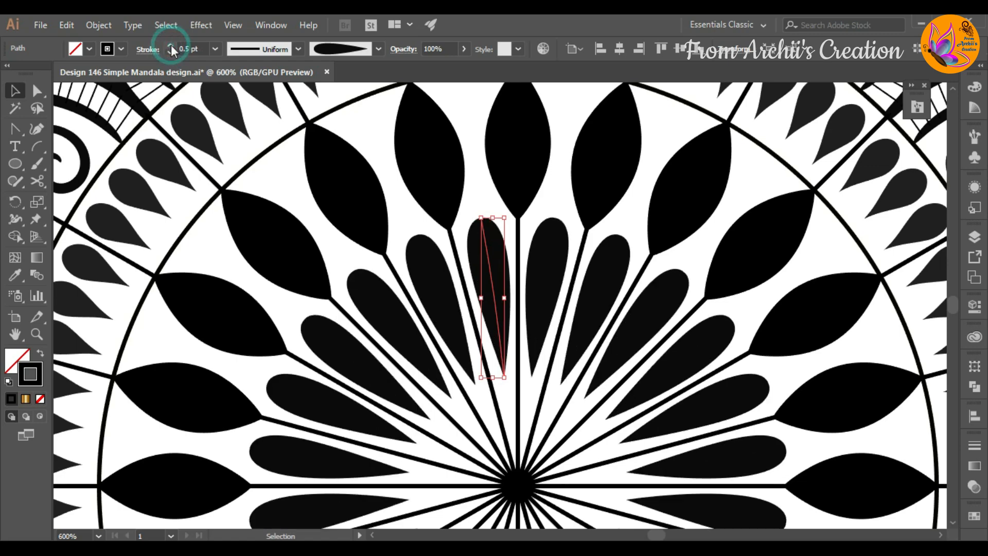
drag(490, 264, 484, 242)
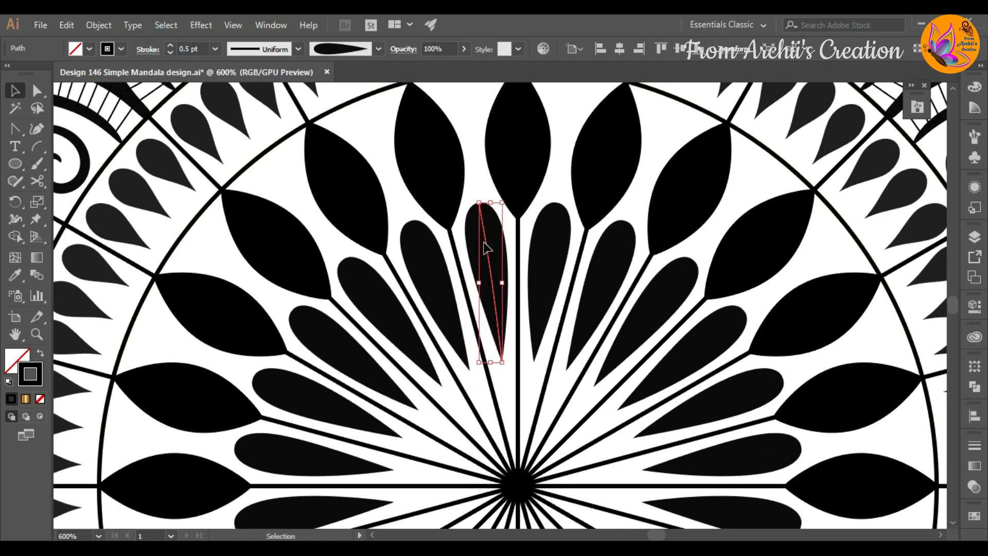
click(508, 398)
Paint a spiral curl rising from the petal outline into the empty scallop beside the string of beads.
scroll(508, 399, down, 5)
scroll(508, 397, down, 2)
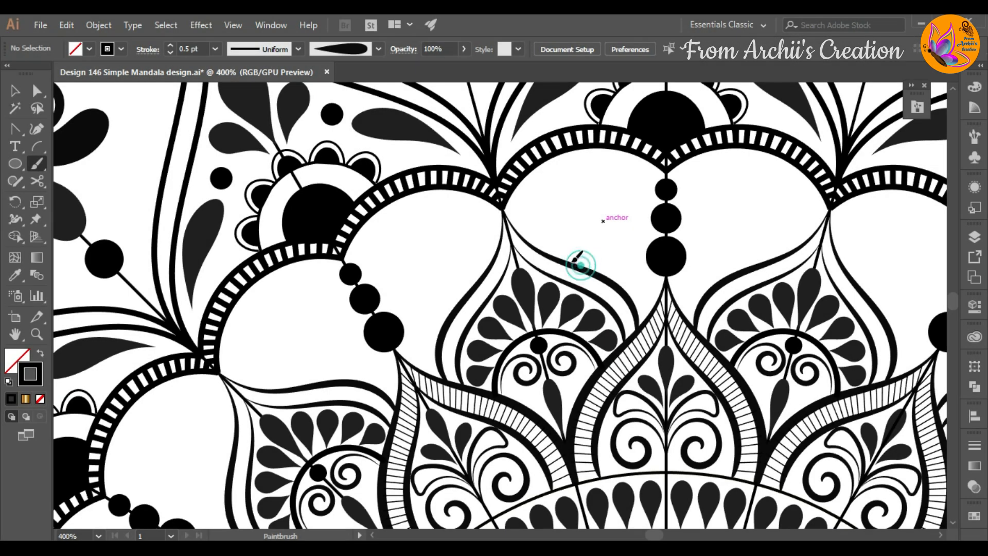
drag(597, 270, 544, 232)
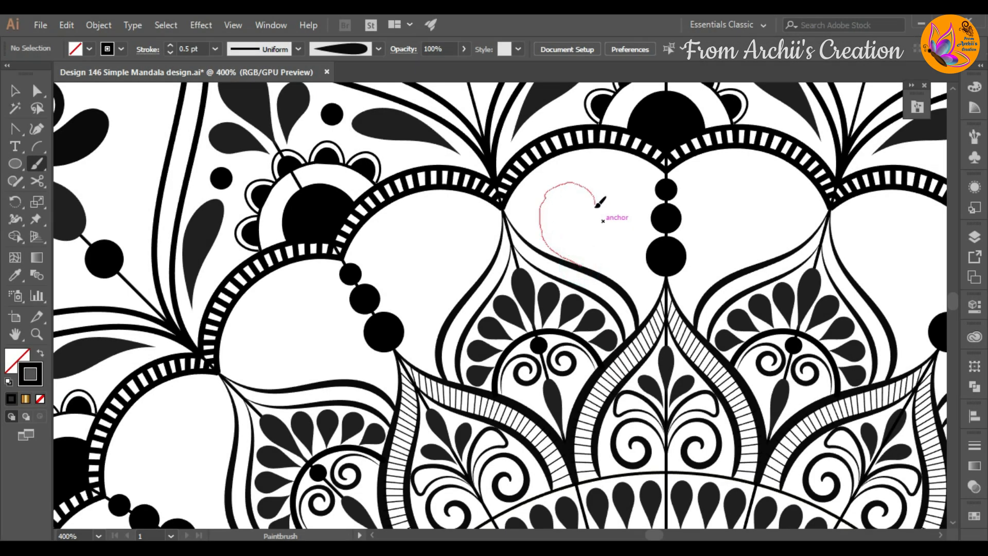
drag(574, 200, 576, 201)
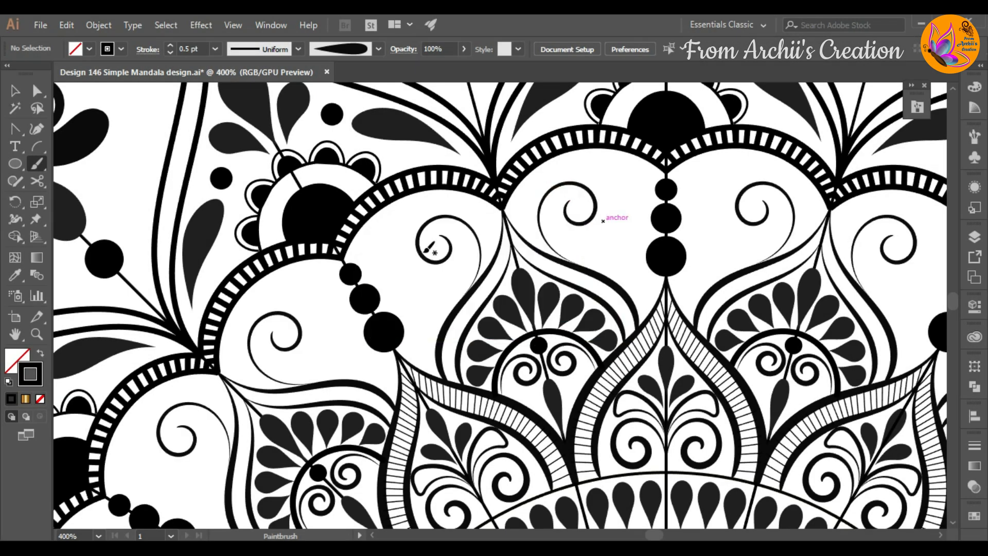
Set the curl's stroke to 1 pt and move it into the scallop's outer corner against the striped border.
click(18, 91)
click(573, 208)
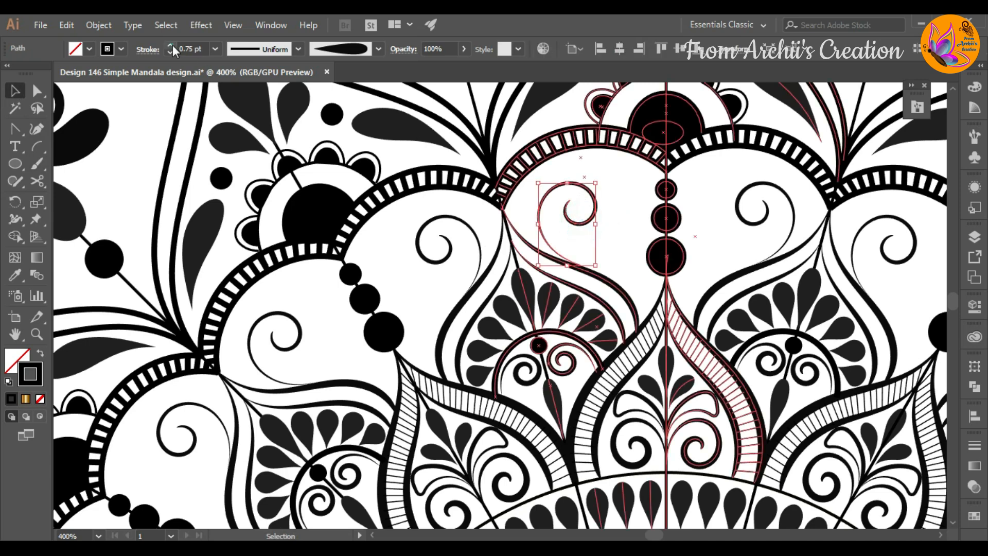
drag(575, 222, 549, 214)
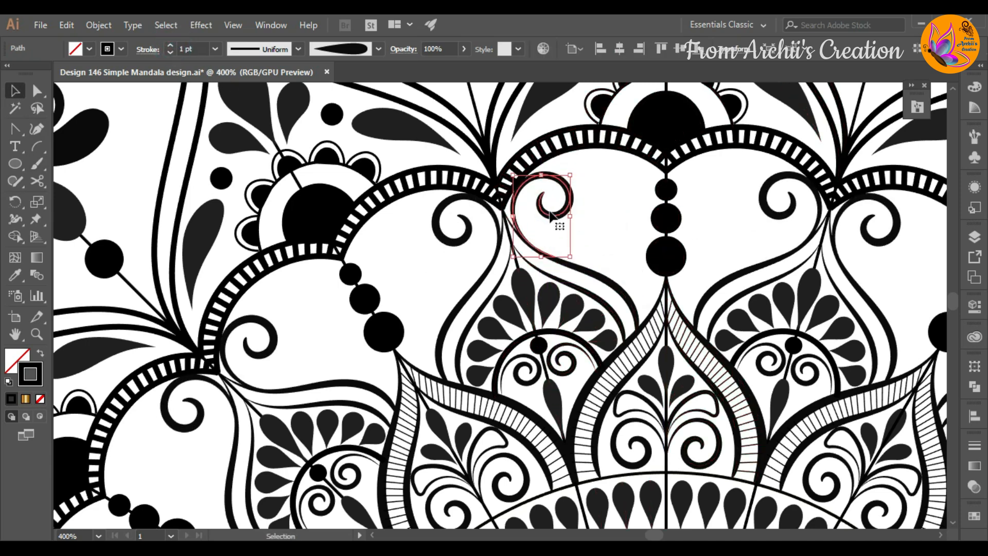
click(592, 223)
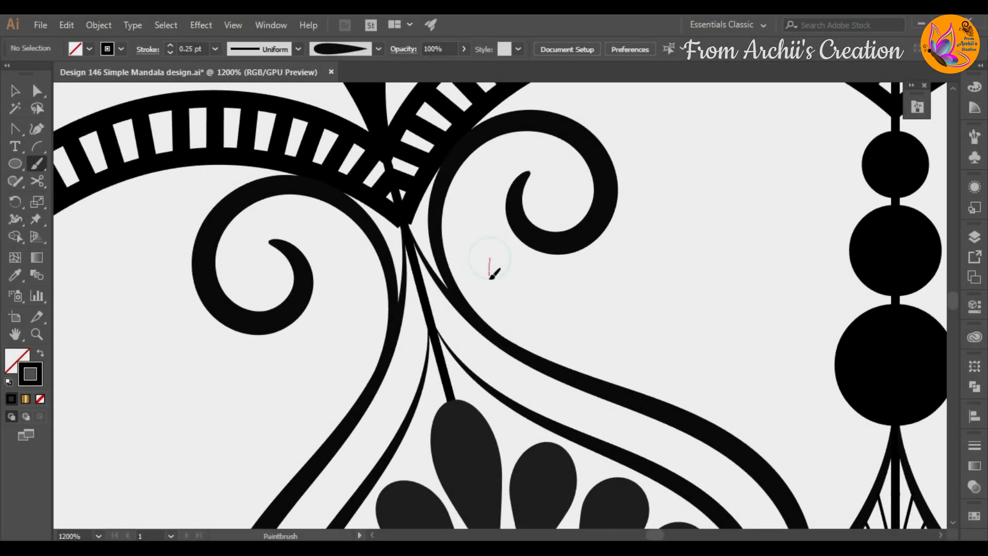
Paint three short 0.25 pt teardrops growing out of the petal outline beneath the curl.
drag(490, 278, 496, 308)
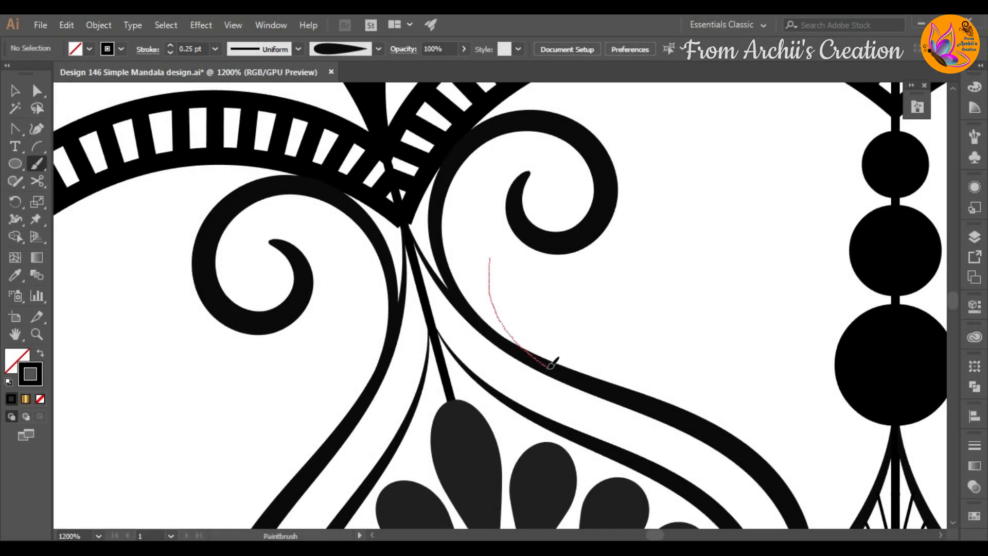
drag(572, 377, 572, 377)
scroll(602, 258, down, 3)
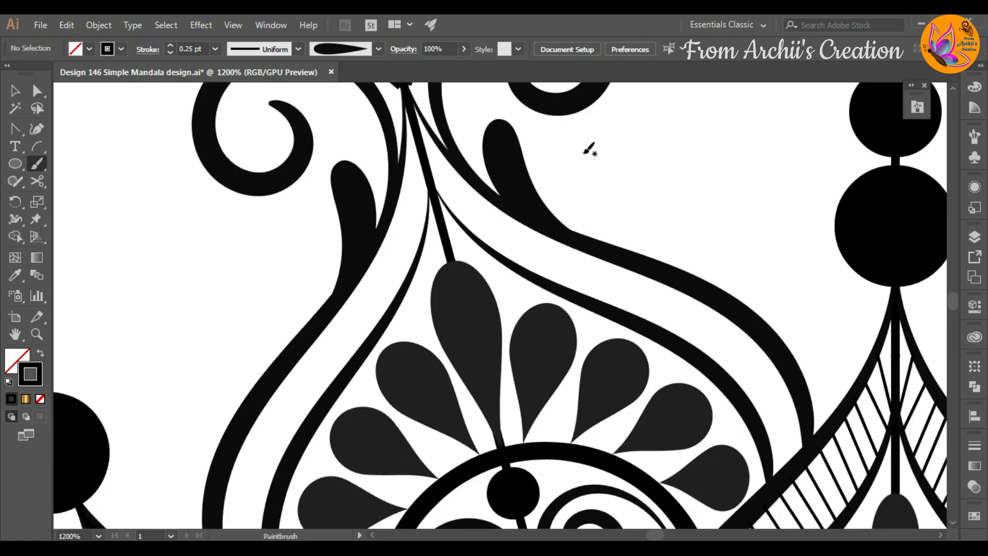
mouse_move(577, 146)
mouse_down()
mouse_move(577, 197)
mouse_move(596, 220)
mouse_up()
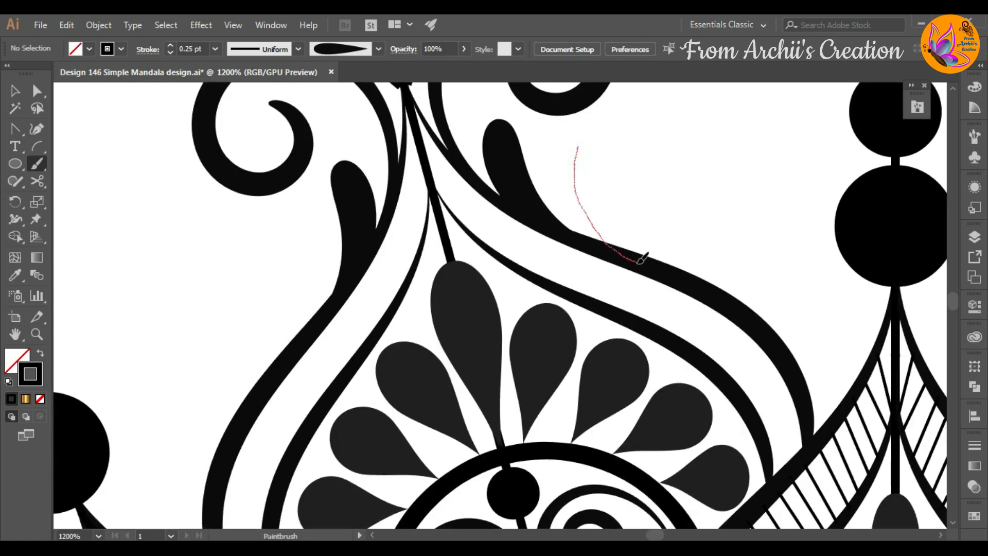
drag(639, 261, 641, 262)
mouse_move(640, 185)
mouse_down()
mouse_move(632, 214)
mouse_move(648, 205)
mouse_move(654, 236)
mouse_up()
key(ctrl+z)
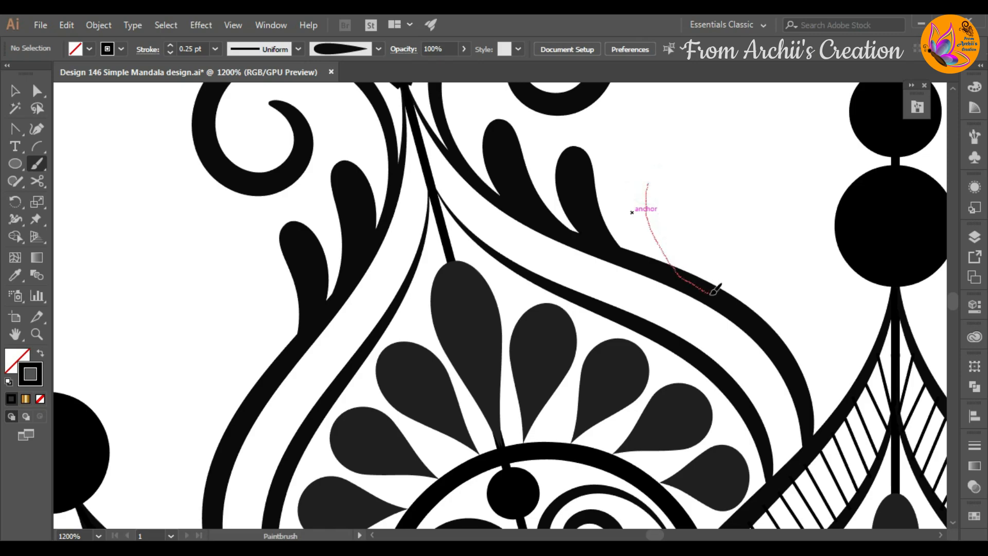
drag(715, 289, 717, 287)
Paint a fan of teardrops beside the beads above the large outer petal's tip, the lowest with a 0.75 pt stroke.
key(ctrl+minus)
key(ctrl+minus)
key(ctrl+minus)
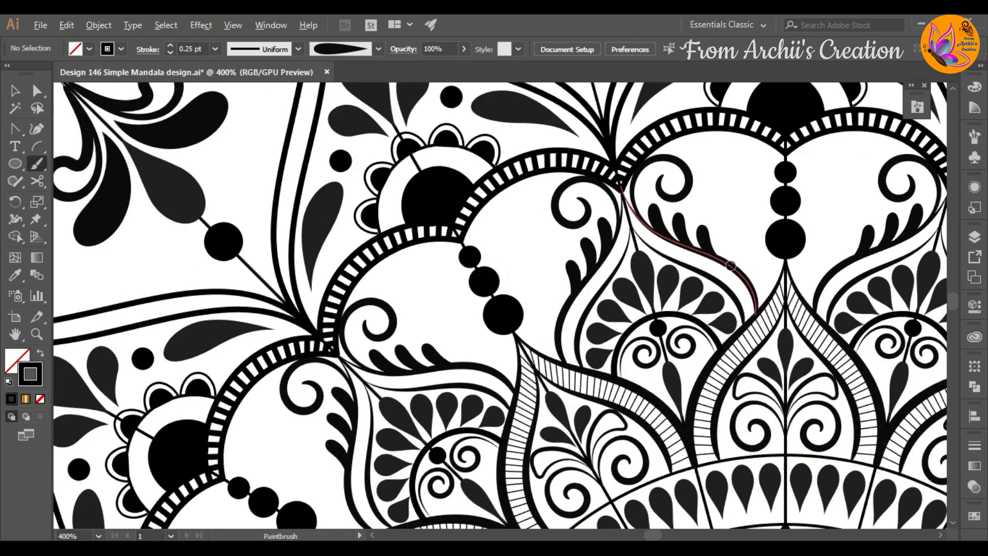
key(ctrl+minus)
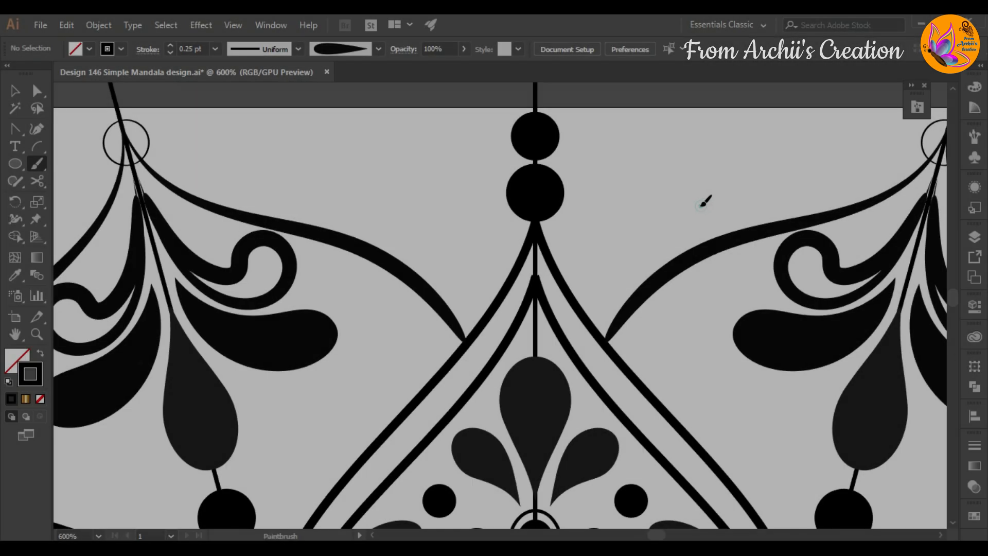
mouse_move(701, 205)
mouse_down()
mouse_move(658, 216)
mouse_move(633, 245)
mouse_up()
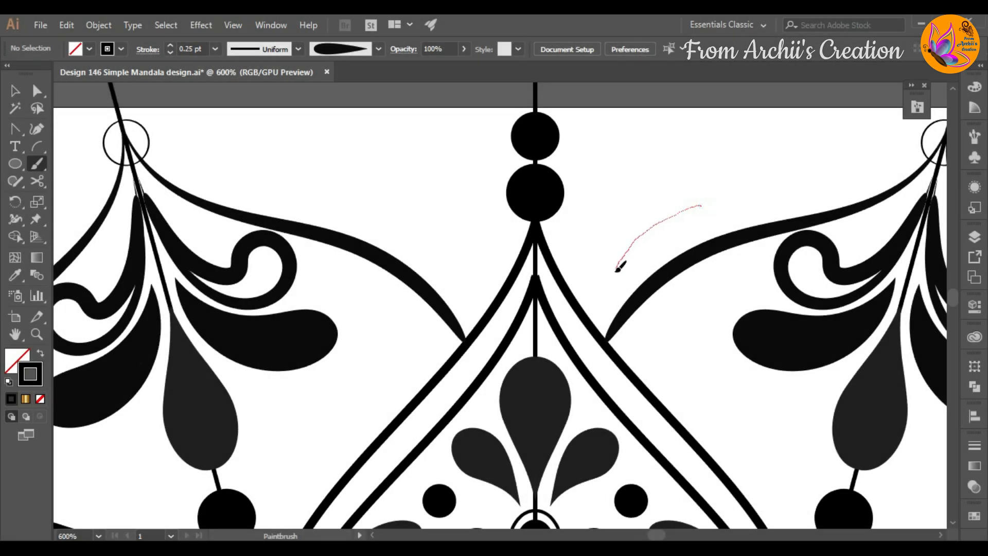
drag(608, 303, 605, 304)
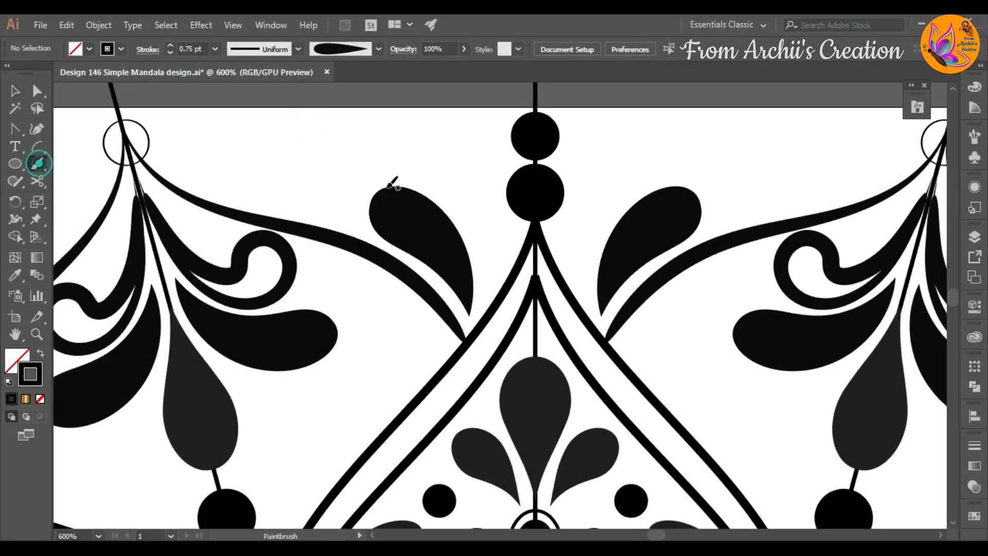
drag(618, 155, 589, 195)
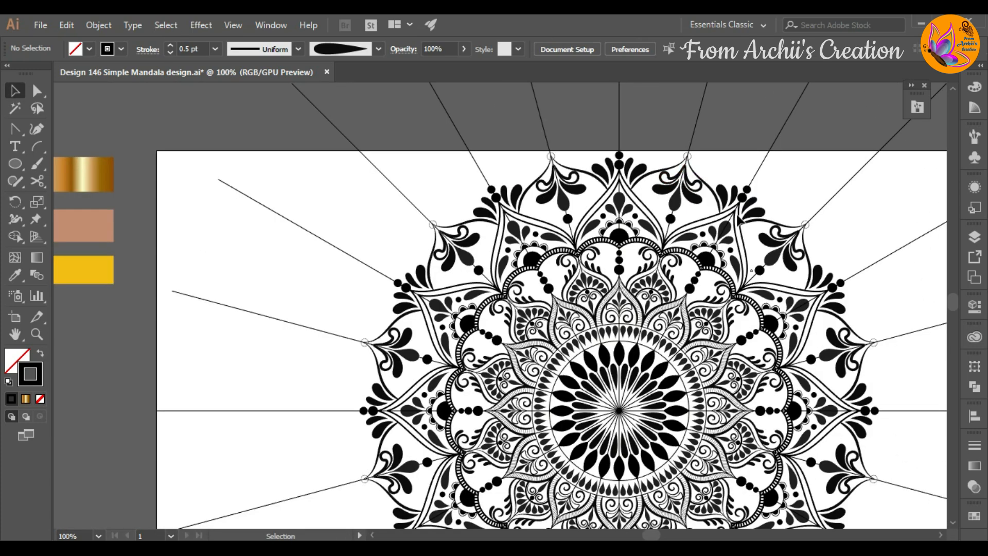
Lock and hide Layer 1, and hide the two guide lines at the end of Layer 2.
scroll(739, 212, down, 1)
drag(842, 246, 692, 217)
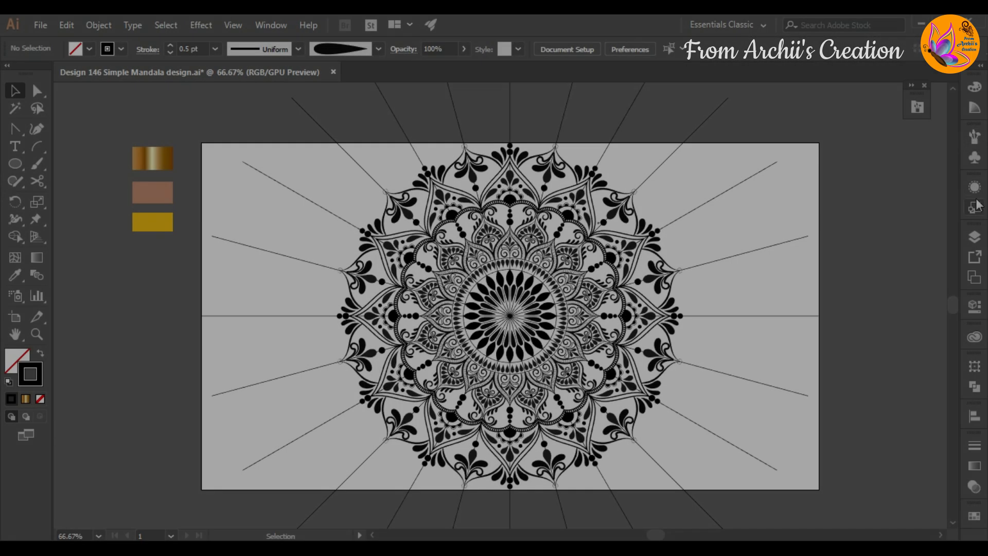
click(975, 240)
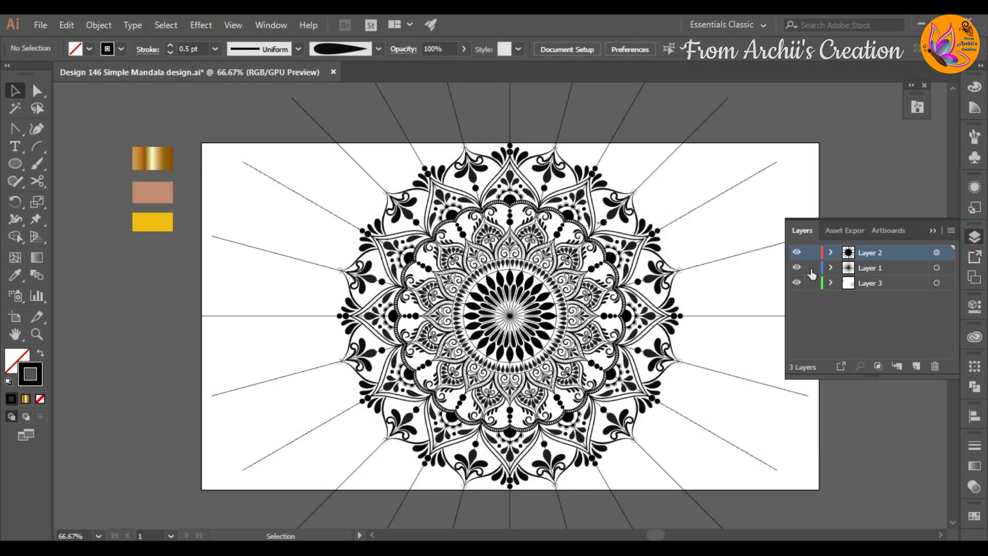
click(797, 267)
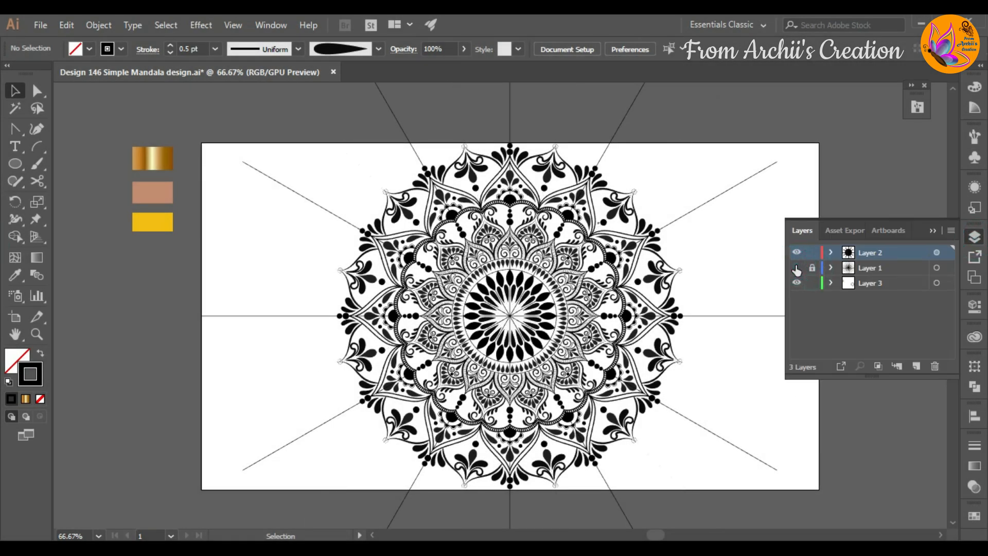
click(831, 252)
drag(950, 261, 947, 335)
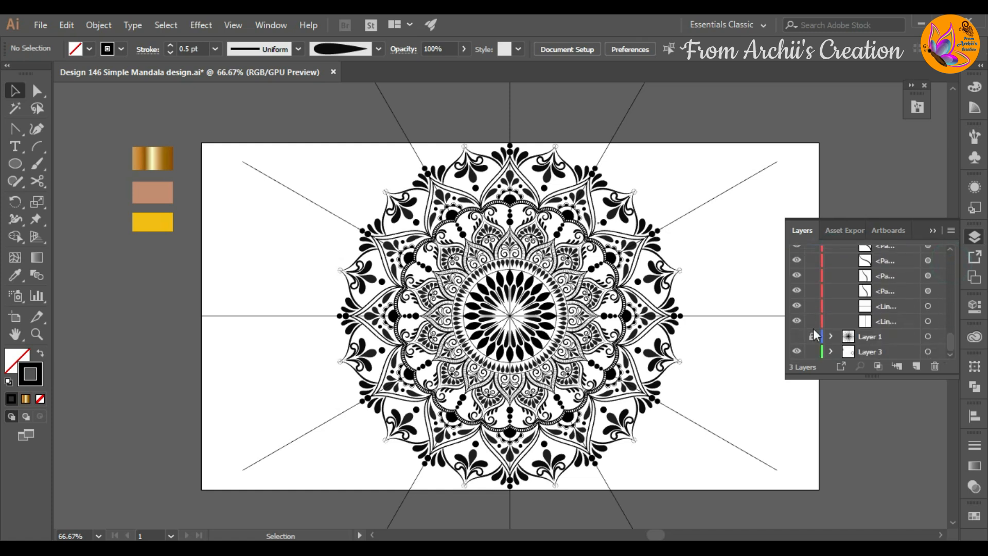
drag(797, 322, 800, 310)
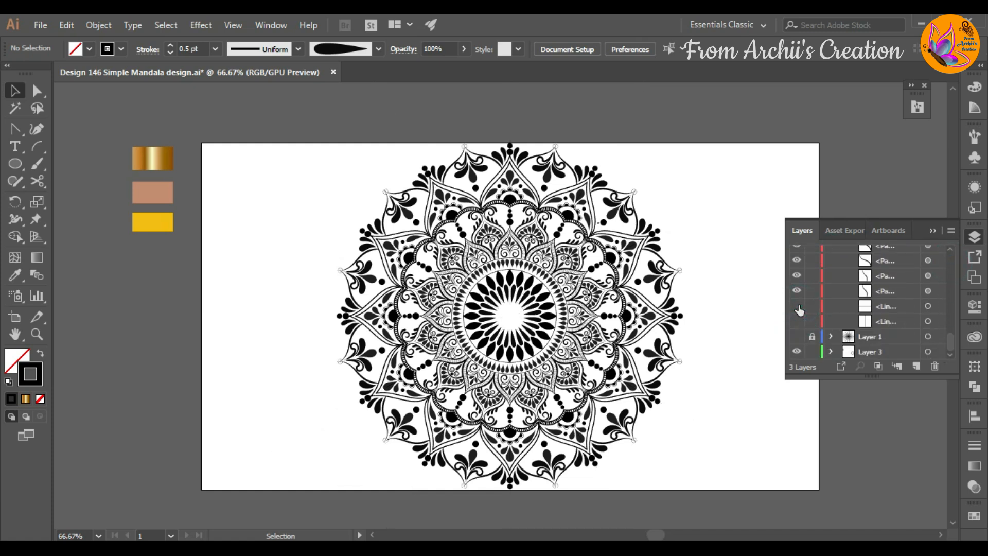
click(934, 230)
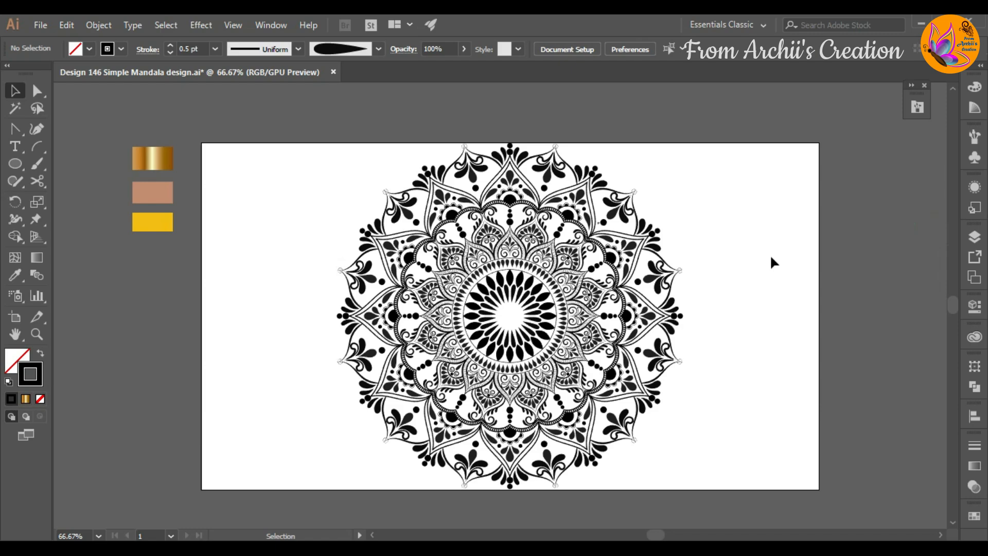
Turn the small outlined circle at the rounded outer petal's tip into a solid black dot.
scroll(542, 406, up, 1)
scroll(542, 406, up, 2)
scroll(545, 412, up, 5)
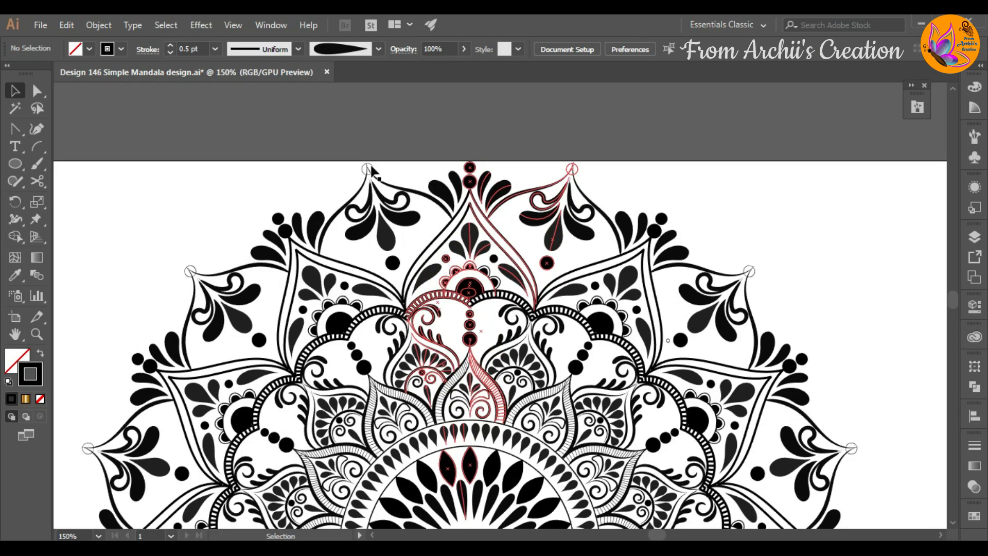
click(573, 169)
click(30, 368)
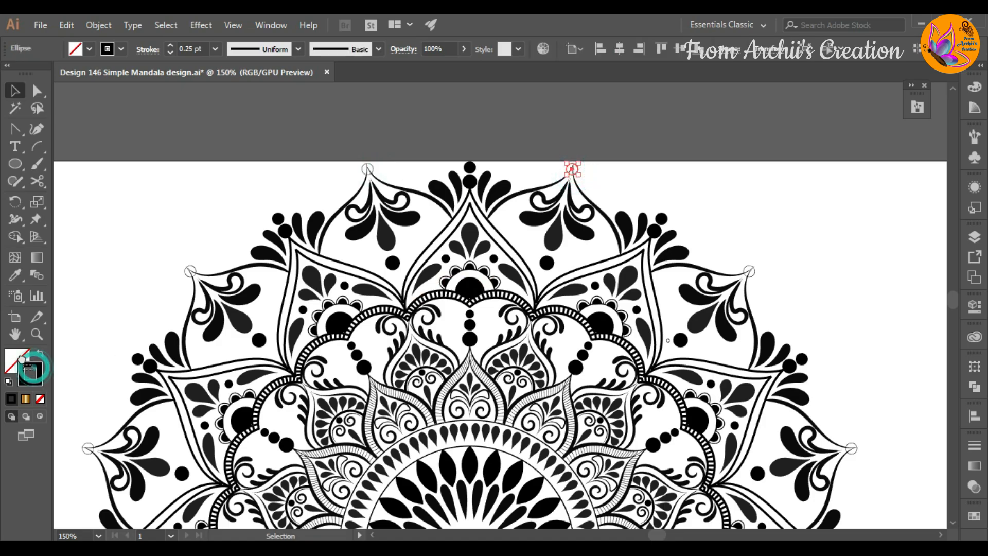
drag(22, 359, 20, 357)
click(653, 180)
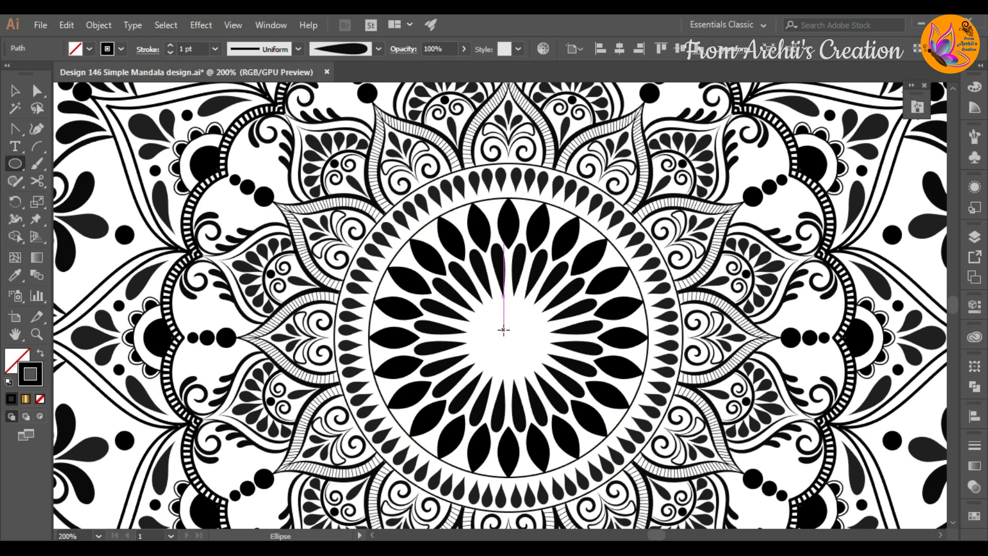
Draw an unfilled 1 pt circle slightly off the mandala's centre so its repeats interlace into a ring.
drag(496, 328, 530, 352)
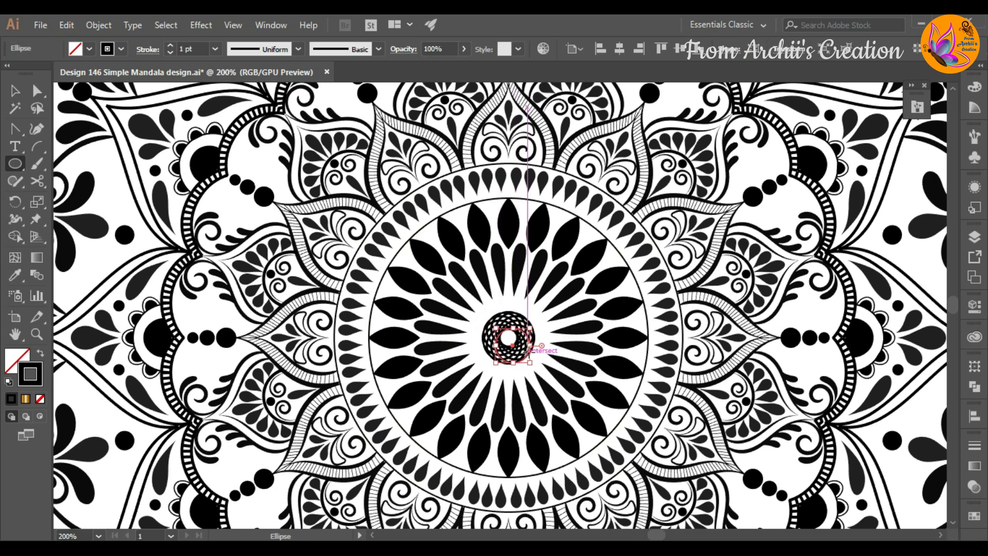
click(15, 92)
click(268, 170)
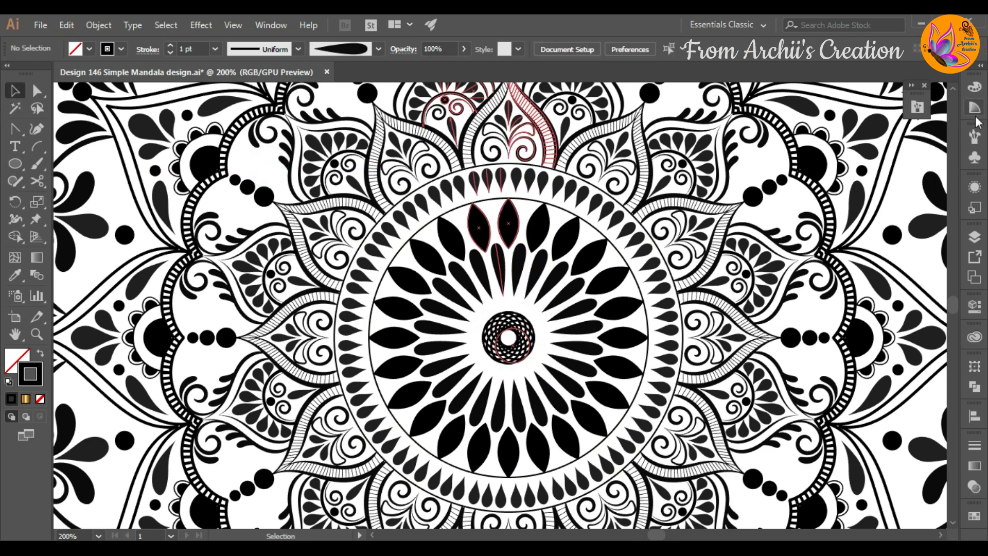
click(974, 237)
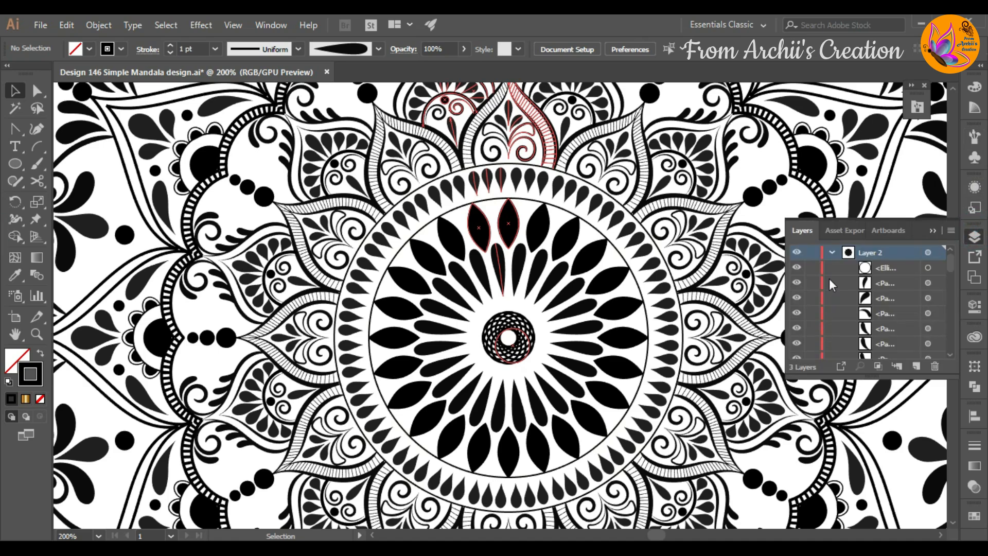
click(831, 252)
drag(947, 260, 952, 354)
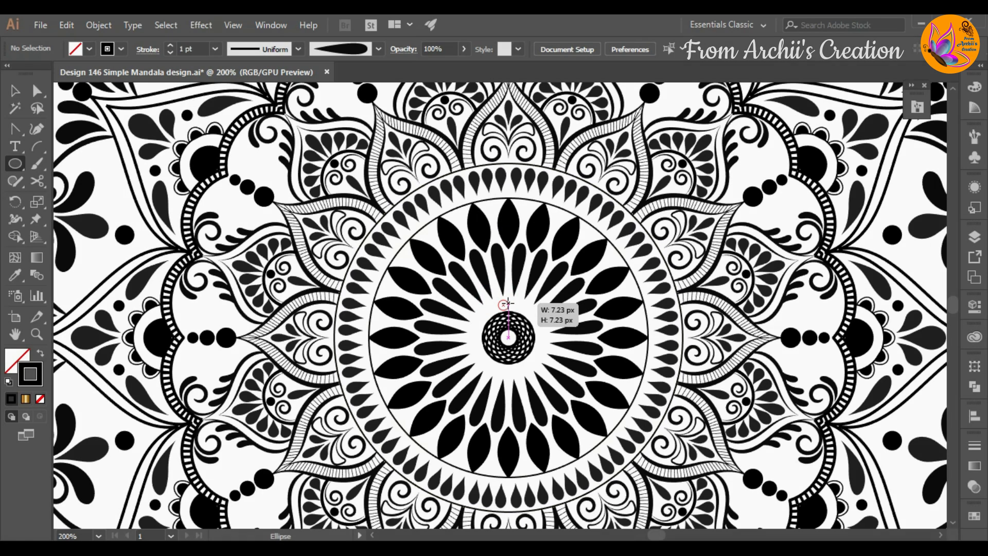
Draw a circle about 7 px wide just outside the interlaced ring so its repeats surround the ring.
drag(508, 303, 507, 305)
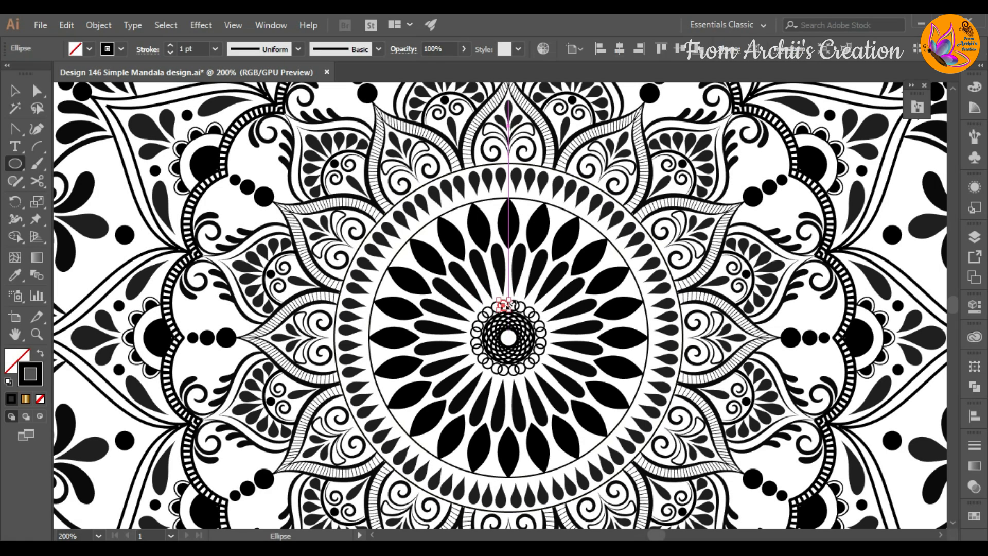
key(ctrl+1)
click(16, 90)
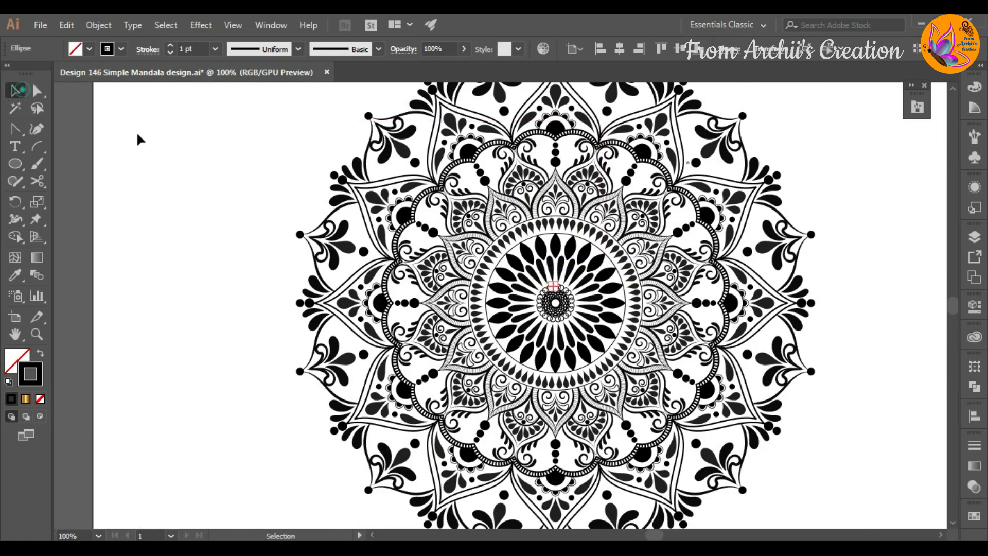
click(138, 134)
Examine the interlaced ring and the small overlapping circles at the mandala's centre up close.
drag(575, 306, 541, 312)
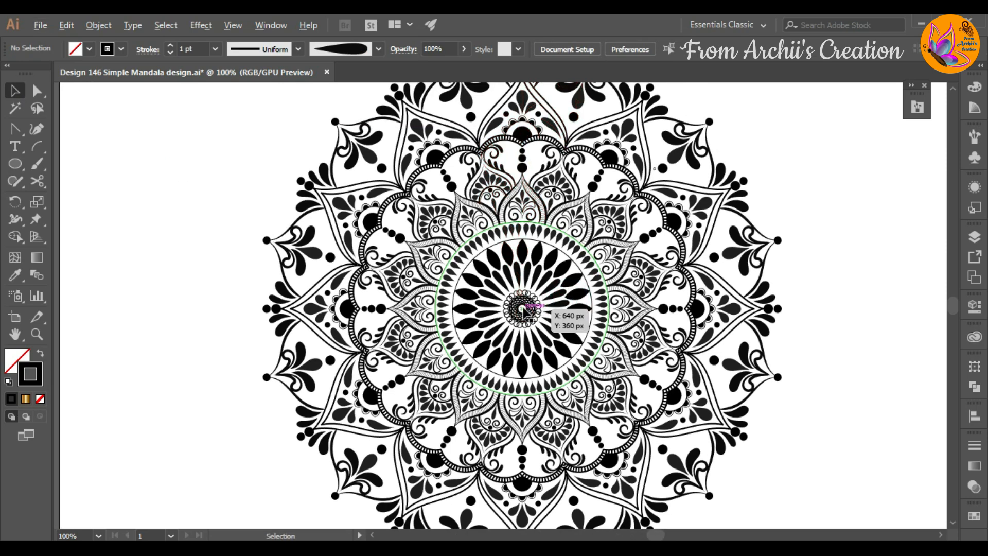
scroll(523, 309, up, 1)
scroll(523, 308, up, 1)
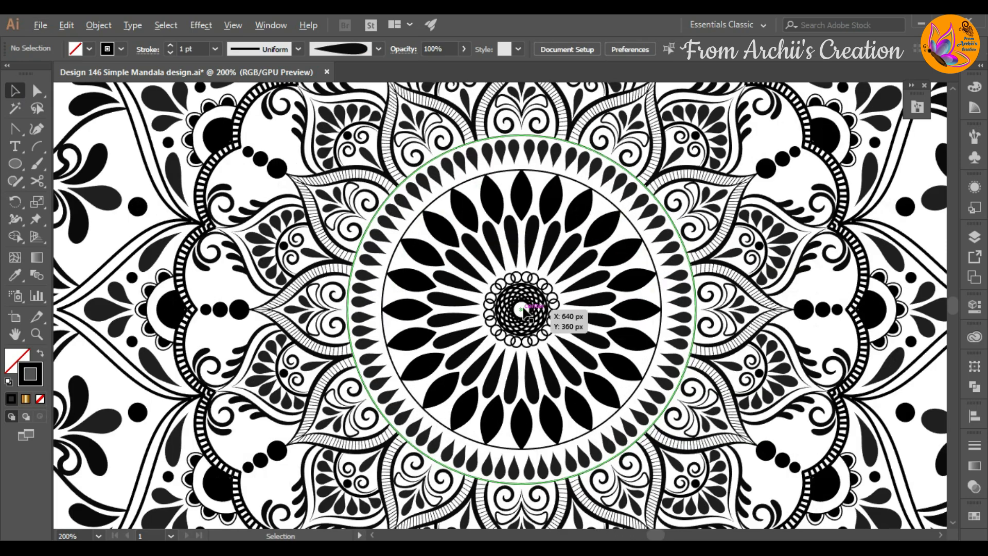
scroll(523, 310, up, 1)
scroll(523, 311, up, 1)
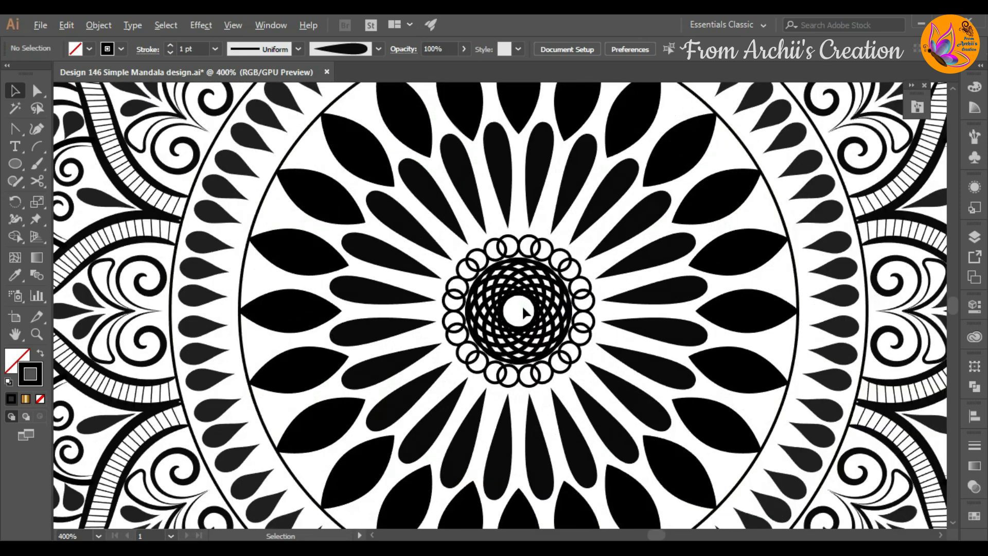
scroll(523, 312, up, 1)
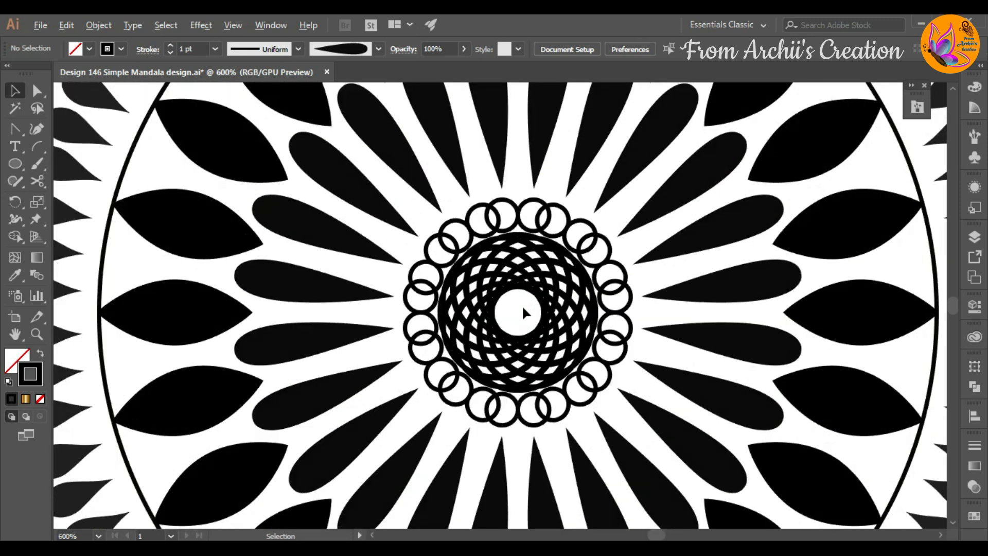
scroll(523, 311, up, 1)
scroll(523, 311, up, 1)
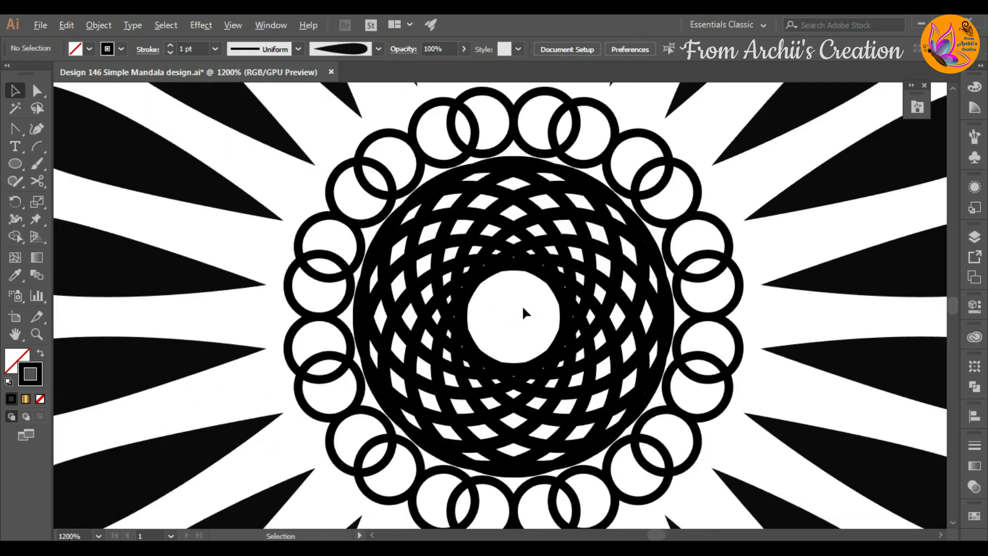
Select the complete mandala artwork and expand its appearance.
scroll(523, 311, down, 2)
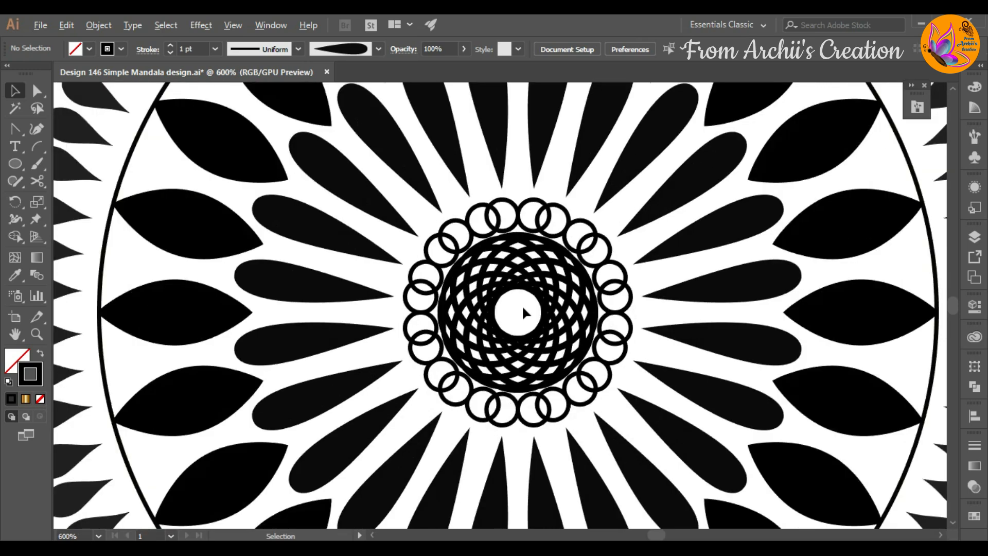
scroll(523, 310, down, 2)
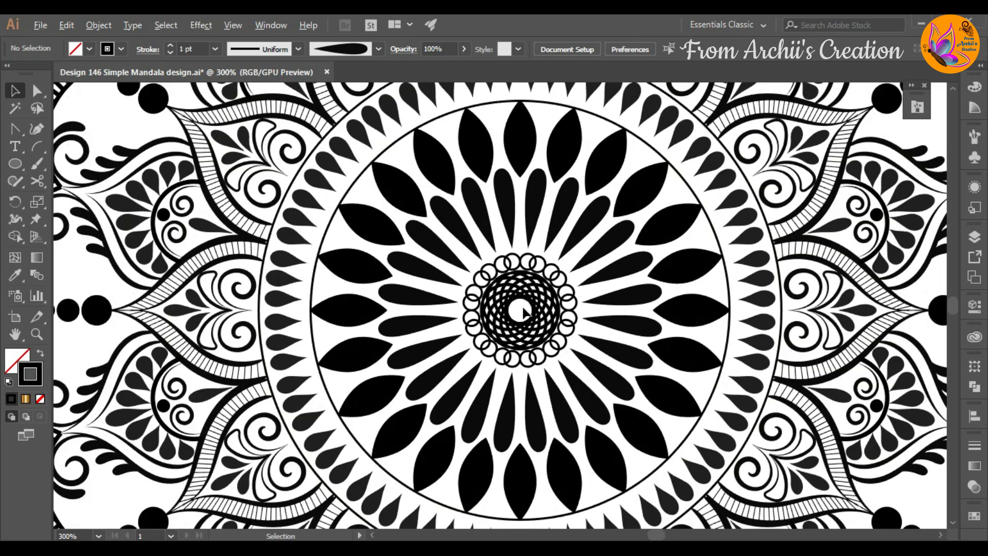
scroll(523, 312, down, 1)
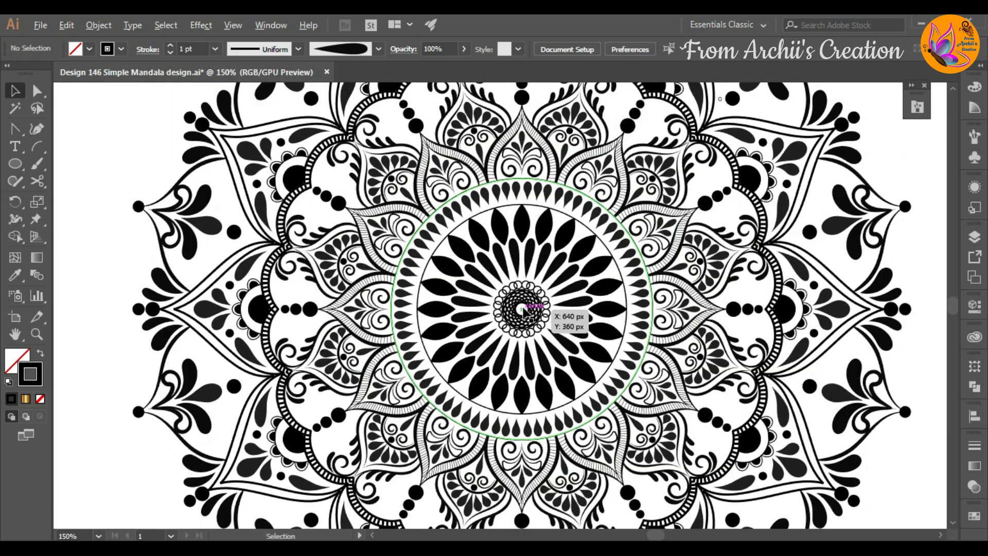
scroll(523, 309, down, 1)
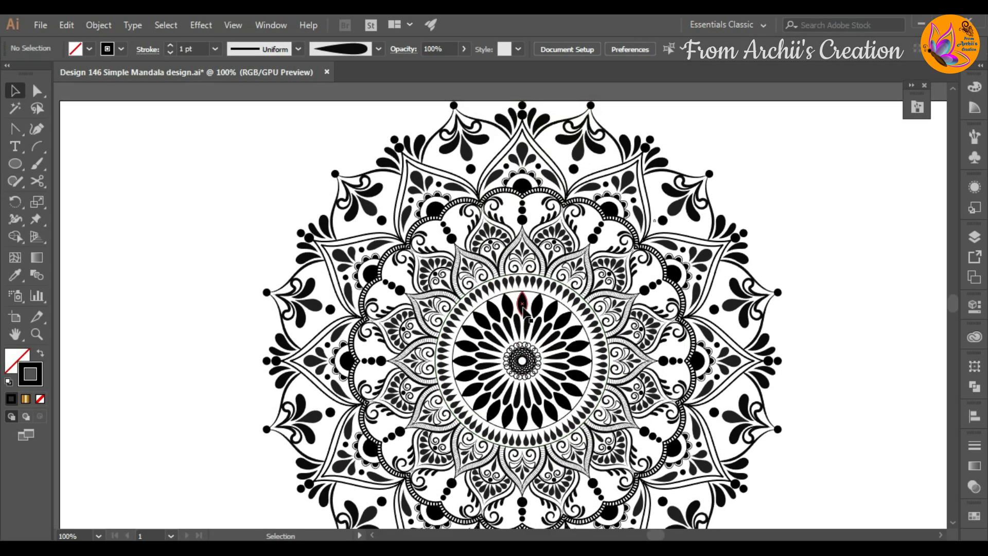
drag(464, 132, 577, 305)
drag(605, 354, 609, 359)
click(98, 25)
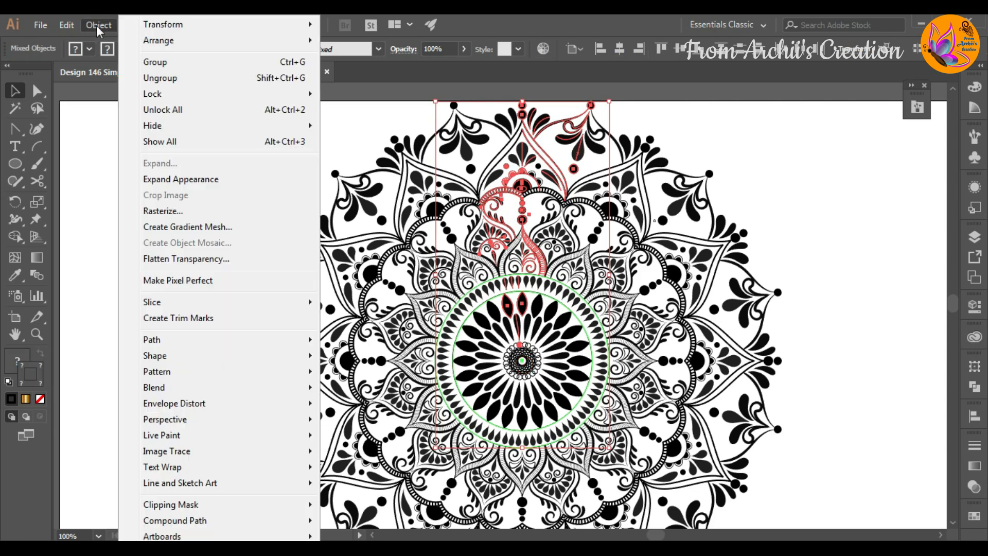
click(179, 176)
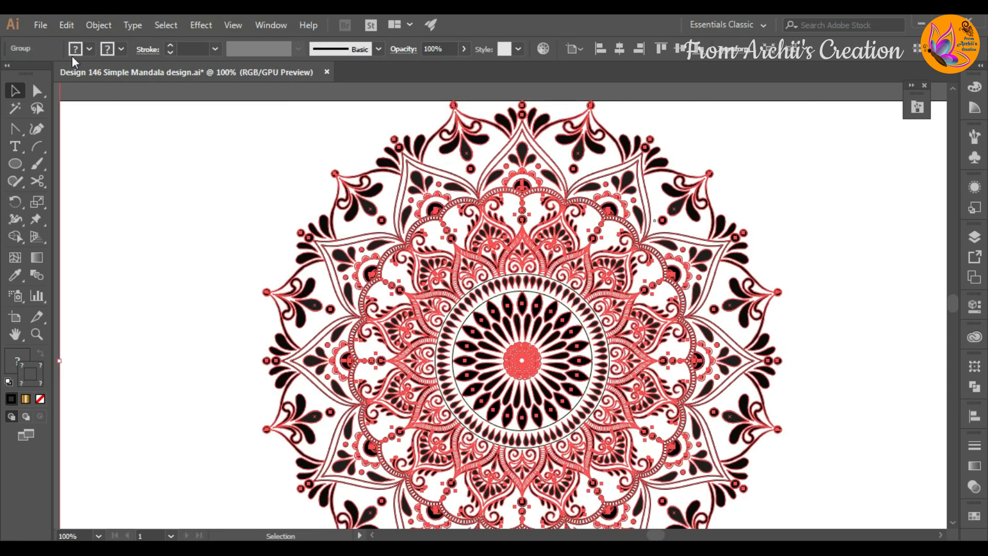
Expand the mandala's fill and stroke, and move the artwork off the artboard to its right side.
click(98, 24)
click(179, 159)
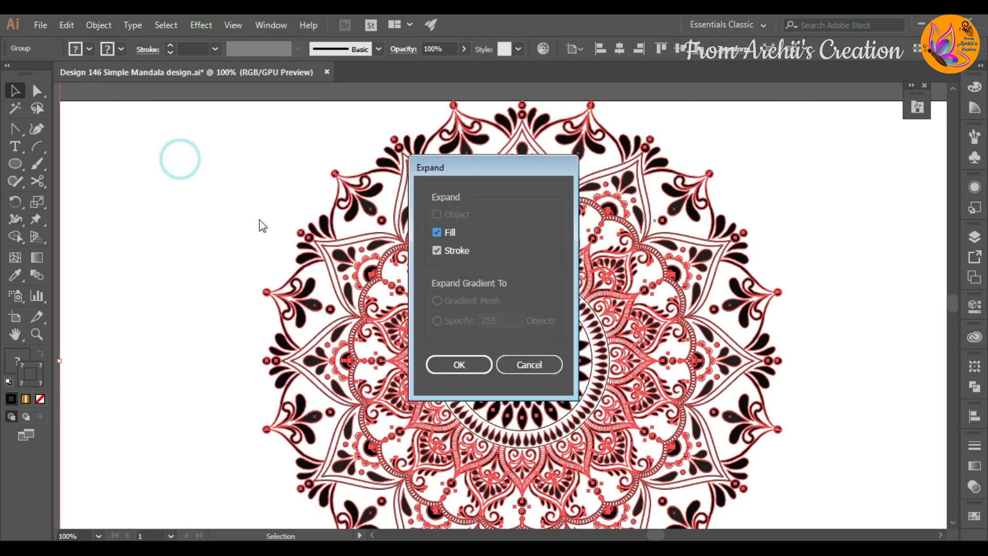
click(454, 366)
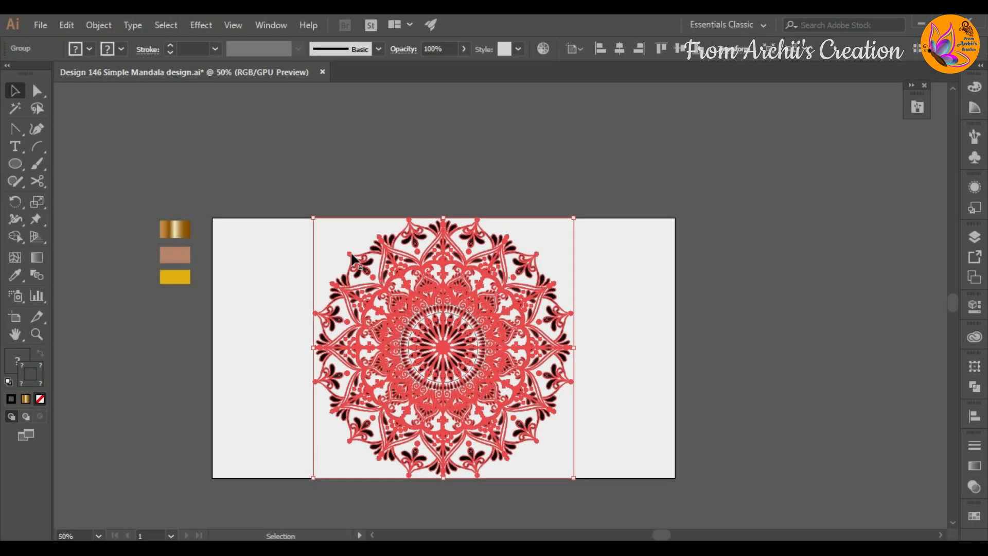
drag(479, 334, 841, 313)
click(749, 164)
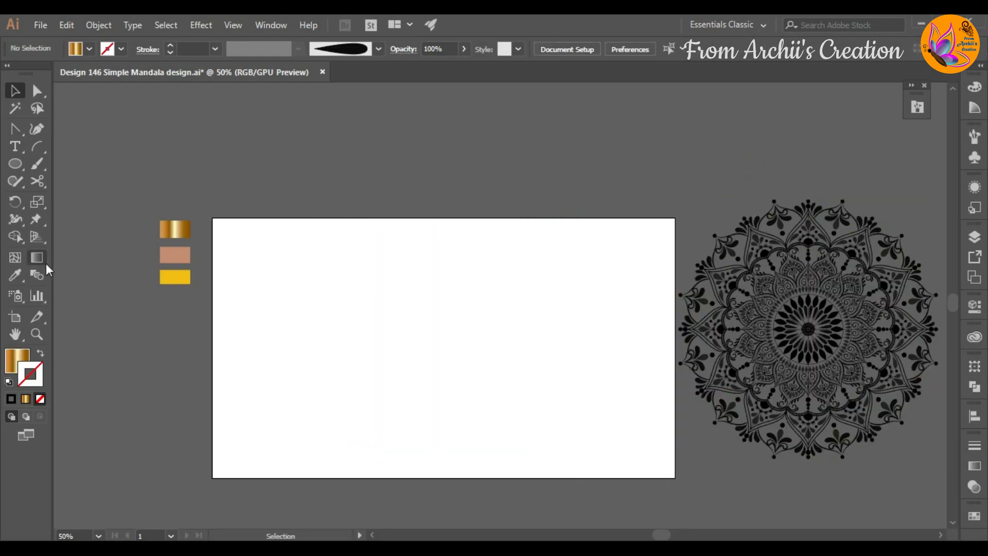
Draw a background rectangle 1280 px wide and 720 px high.
drag(14, 163, 56, 164)
click(360, 331)
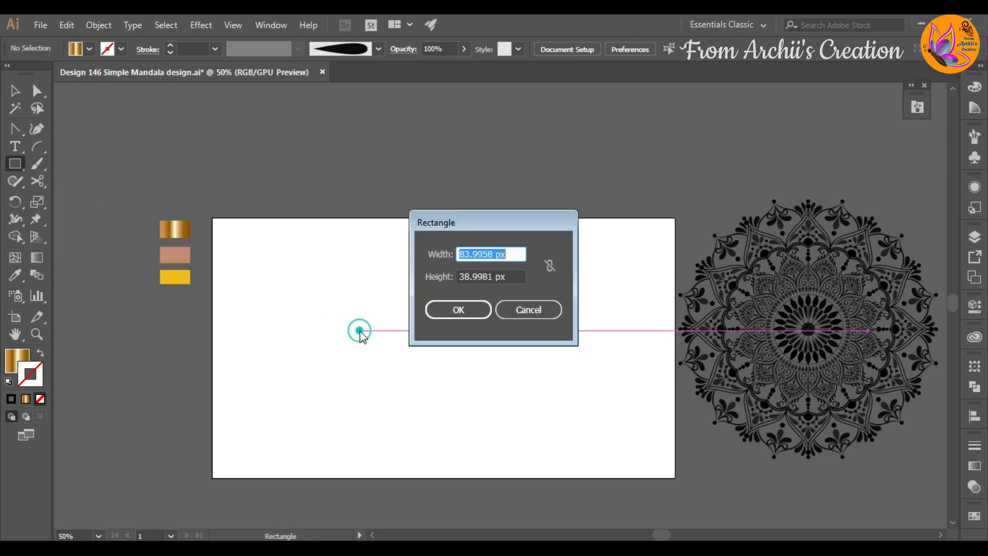
key(BackSpace)
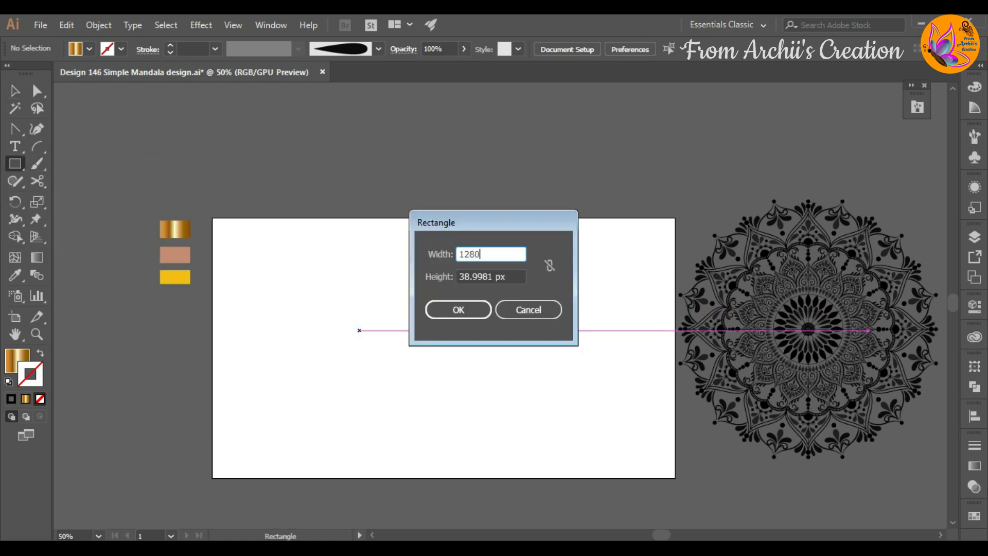
text(1280)
key(Tab)
click(471, 277)
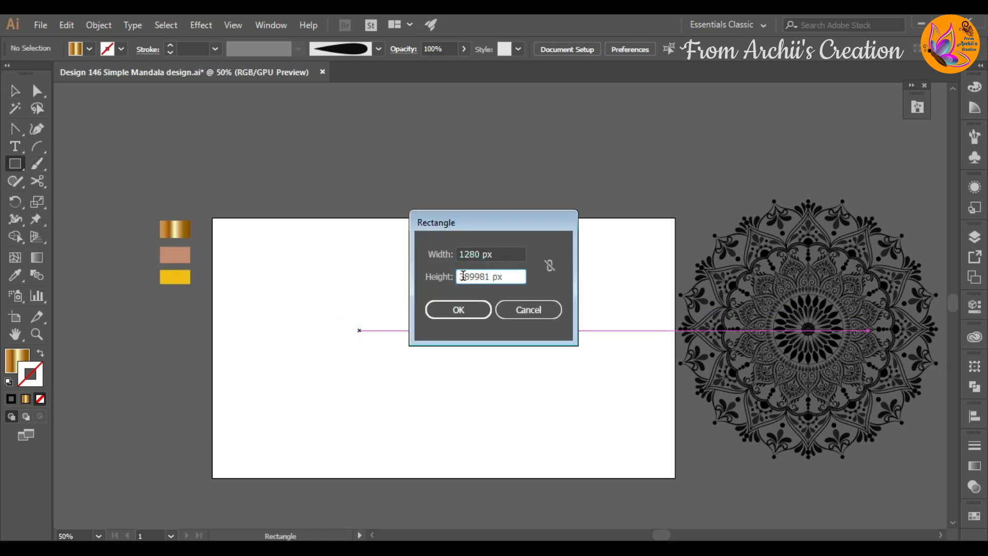
drag(508, 277, 455, 282)
key(BackSpace)
text(720)
click(452, 309)
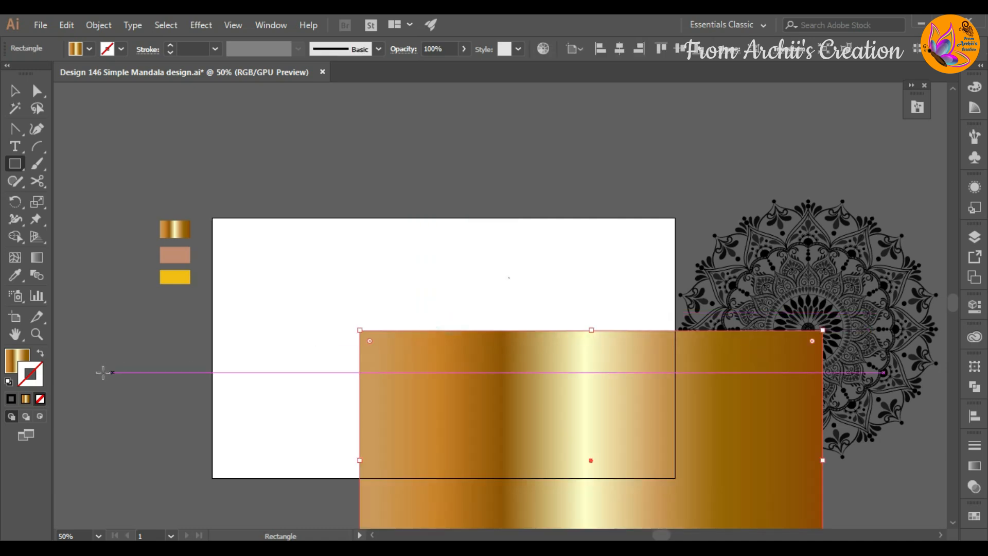
Fill the rectangle with colour 050505 and centre it horizontally and vertically on the artboard.
click(28, 360)
double_click(28, 361)
text(050505)
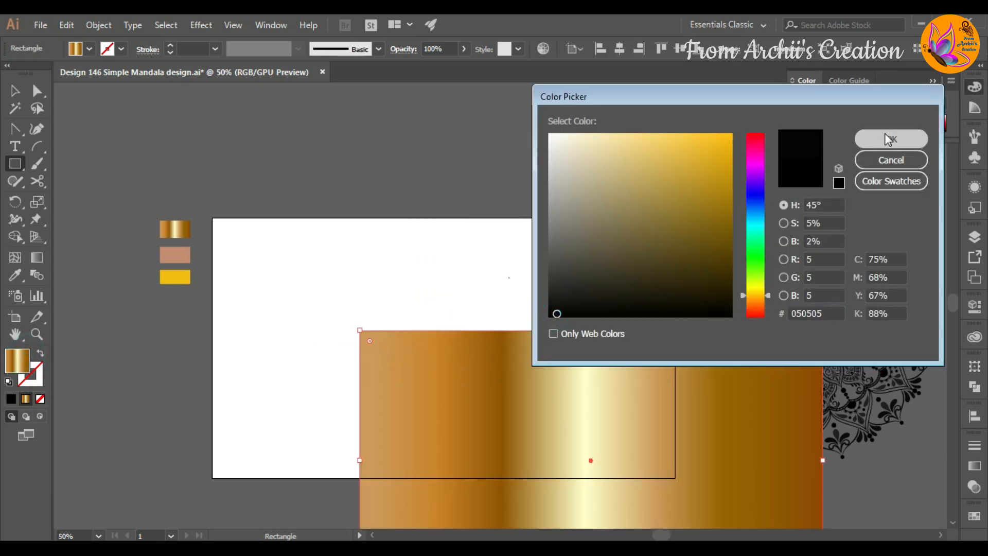
click(886, 137)
key(v)
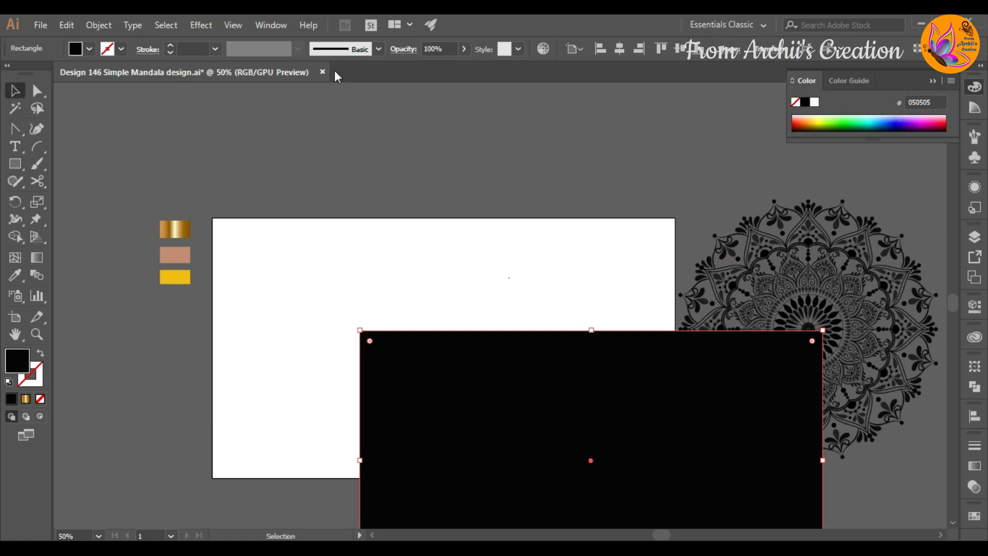
click(619, 50)
click(681, 49)
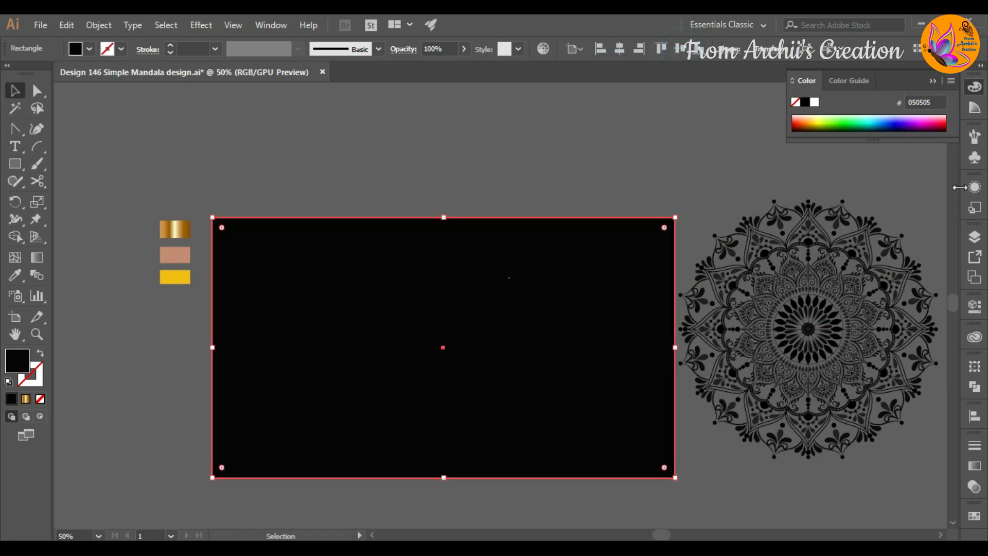
Add a new layer and move the black background rectangle from Layer 2 into Layer 3 beneath the artwork.
click(975, 238)
click(915, 366)
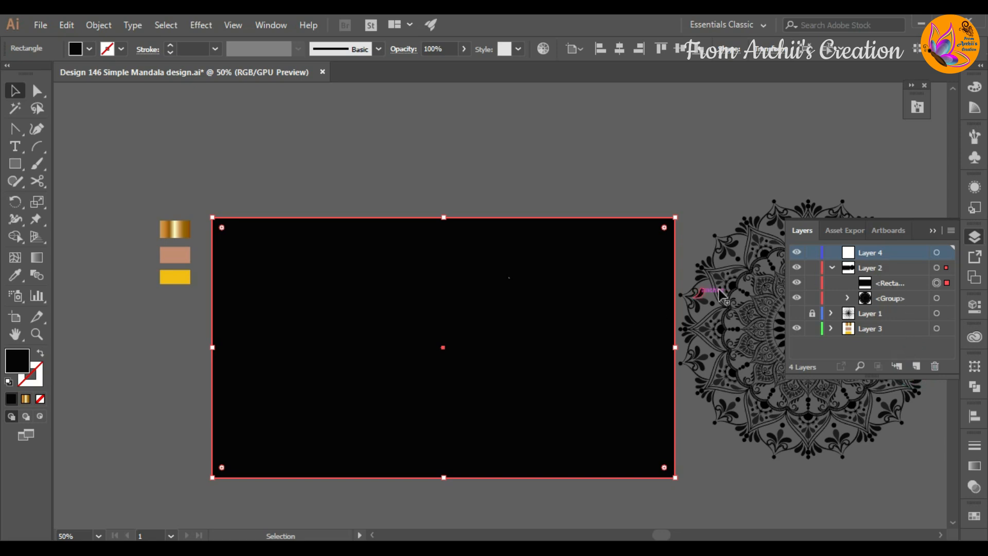
click(833, 268)
click(833, 268)
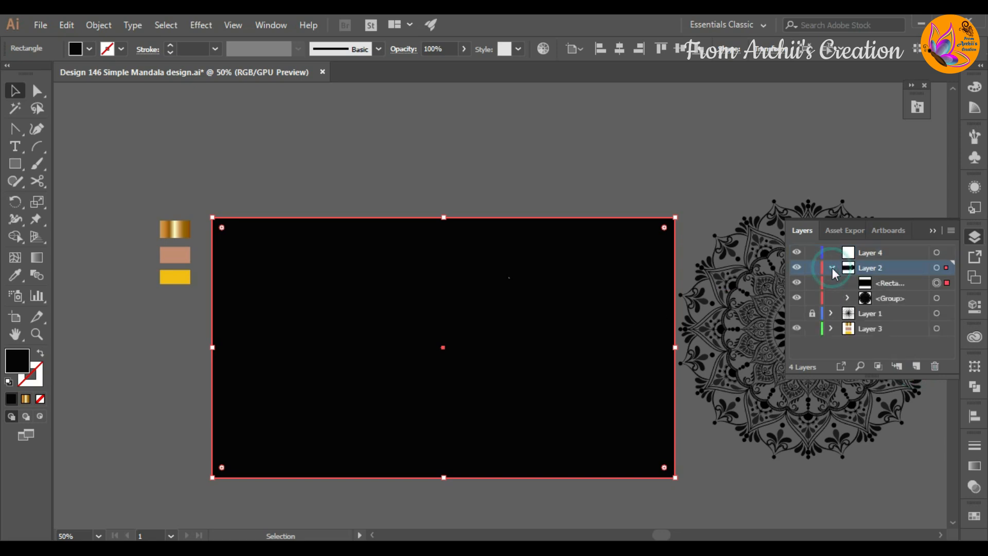
drag(902, 286, 884, 334)
click(782, 216)
click(635, 289)
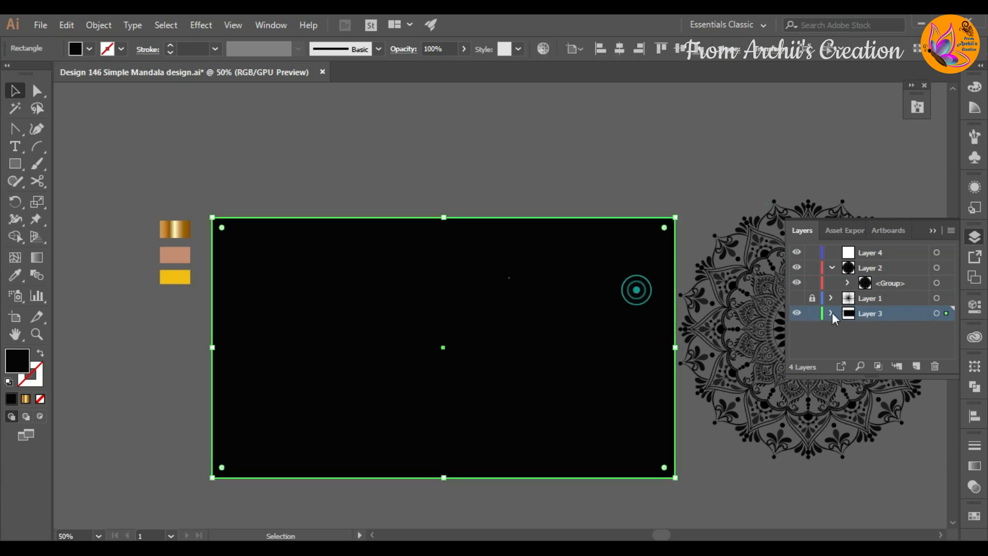
click(830, 313)
key(ctrl+shift+a)
click(830, 313)
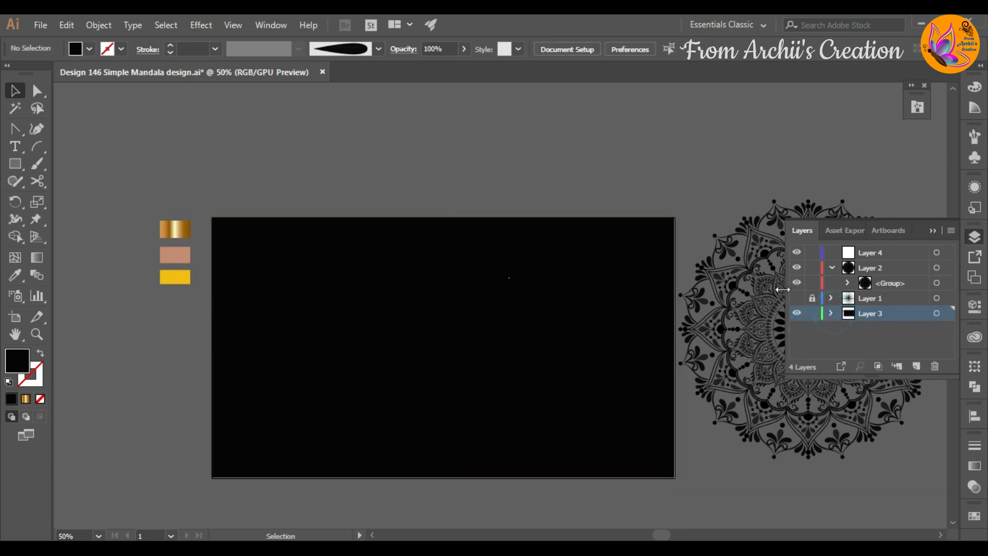
Move the mandala back onto the black background and centre it on the artboard.
click(730, 268)
drag(730, 268, 420, 286)
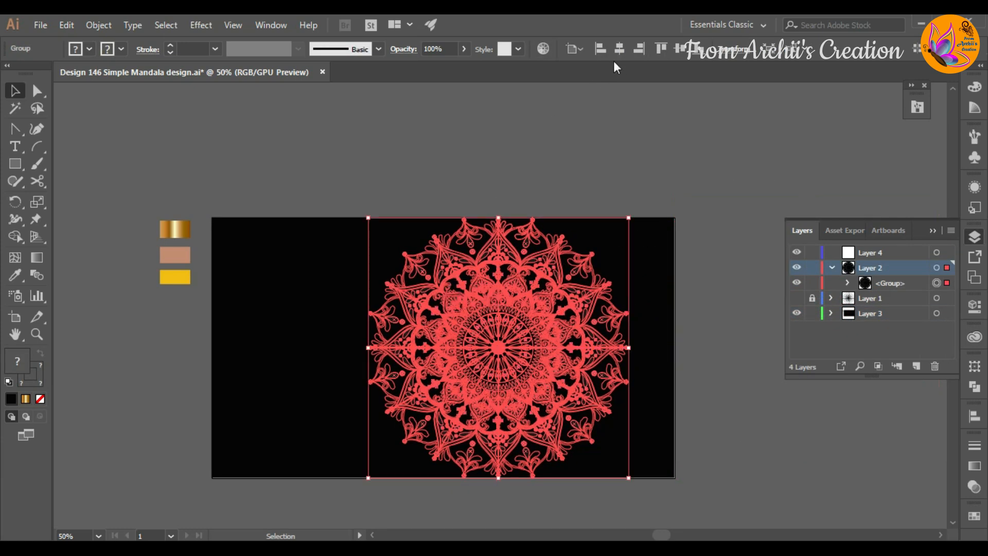
click(618, 49)
Sample the gold gradient square beside the artboard to fill the mandala with it.
click(15, 275)
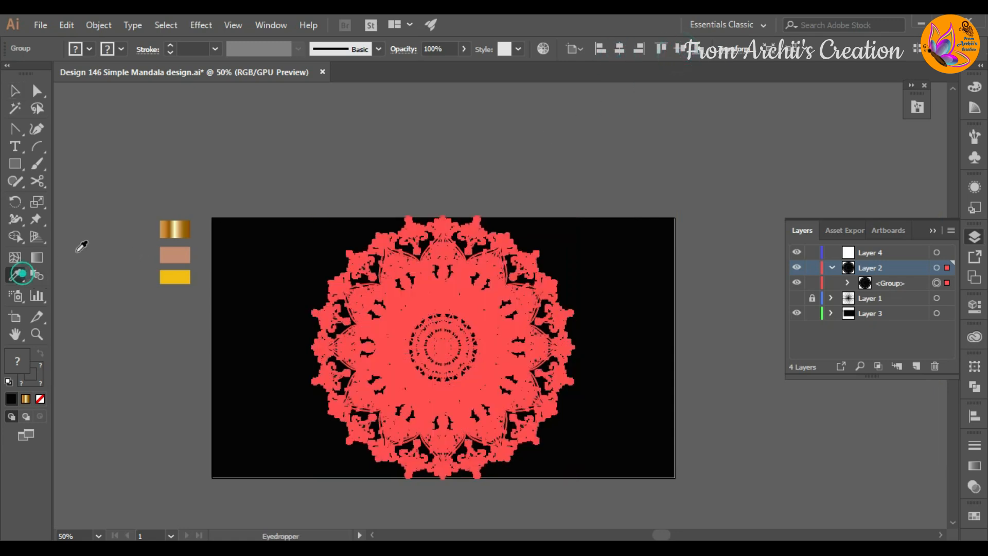
click(178, 232)
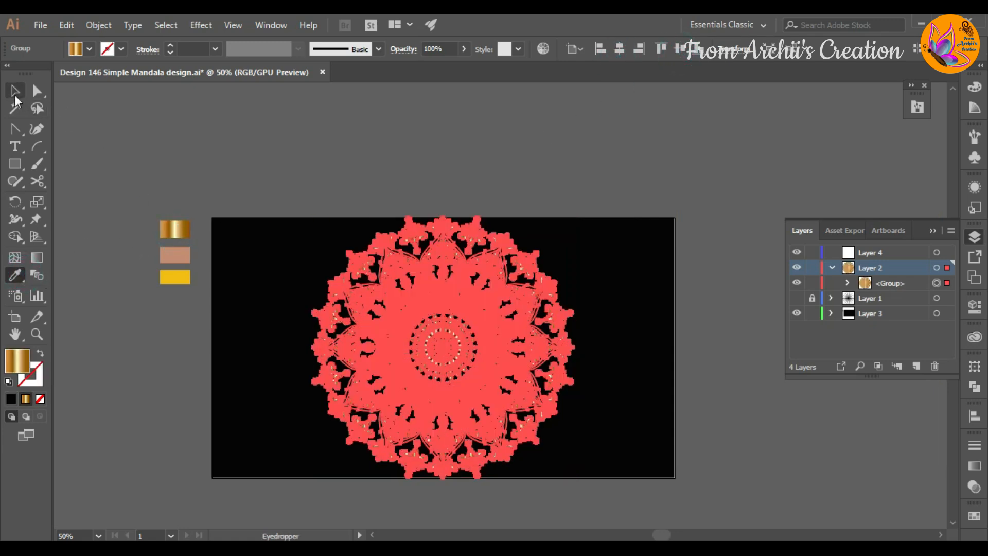
click(15, 92)
click(218, 134)
click(435, 324)
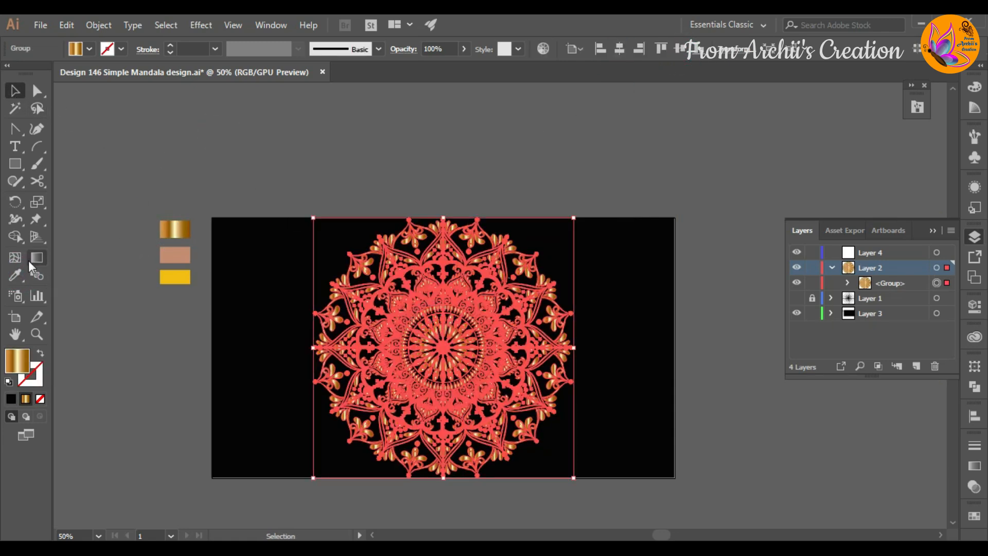
Apply the gold gradient as one continuous sweep across the whole mandala with the Gradient tool.
click(31, 260)
drag(264, 358, 549, 313)
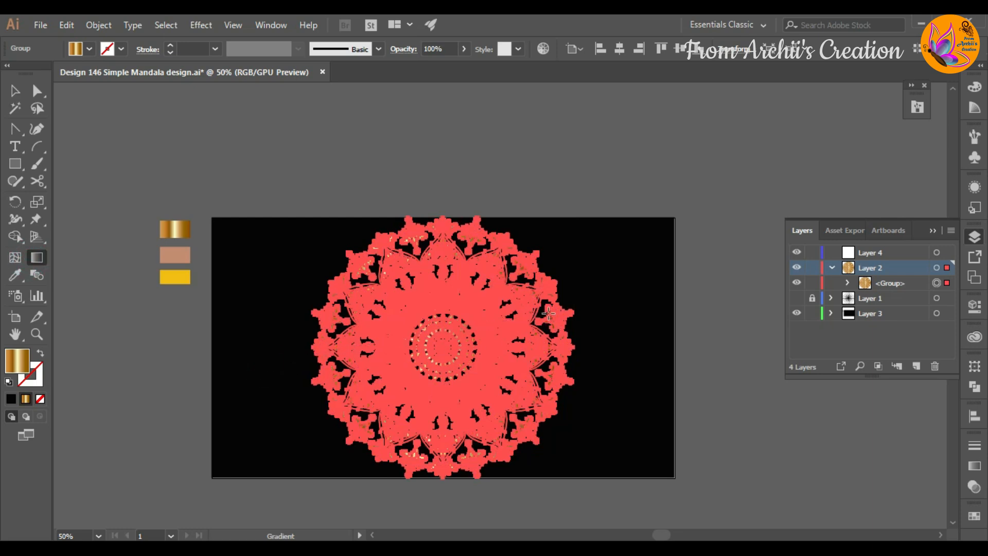
click(15, 91)
click(104, 124)
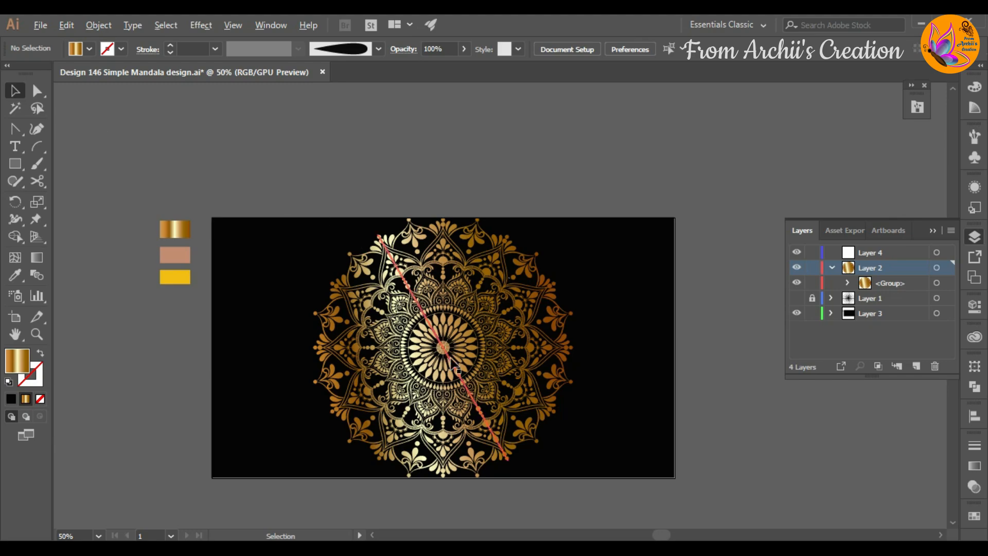
Using the Metal swatches, recolour the mandala gradient's stop at 29.19% brown and the one at 56.76% dark gold.
scroll(484, 373, up, 2)
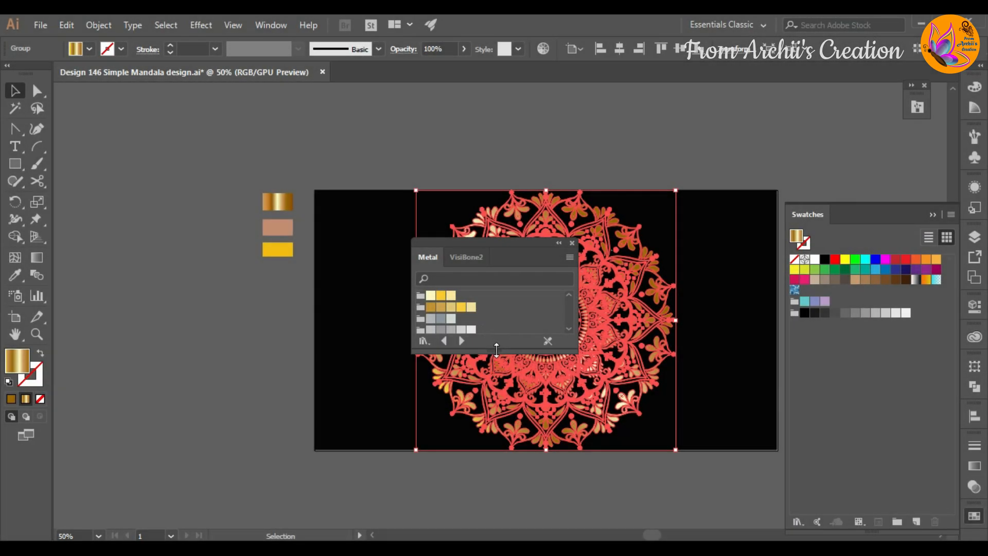
drag(494, 348, 492, 457)
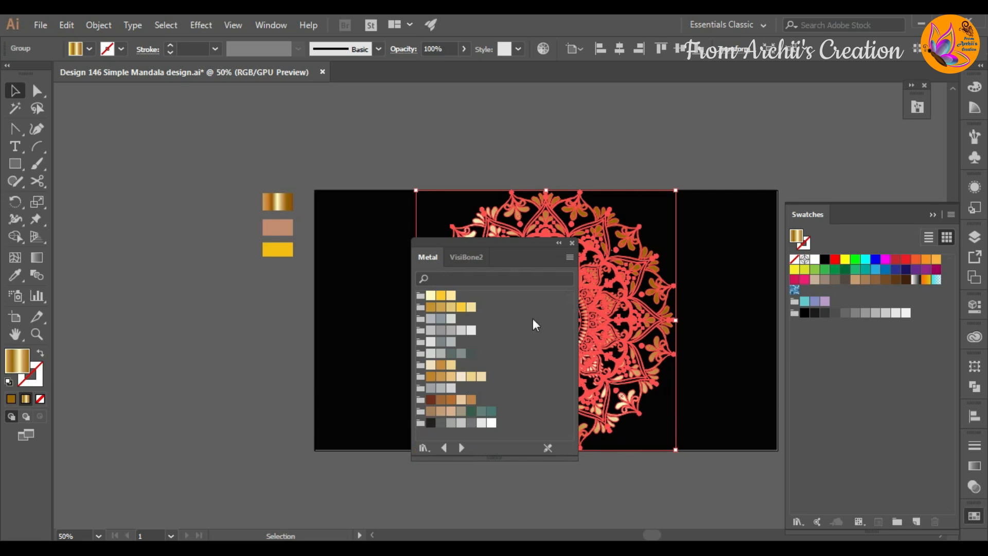
click(933, 214)
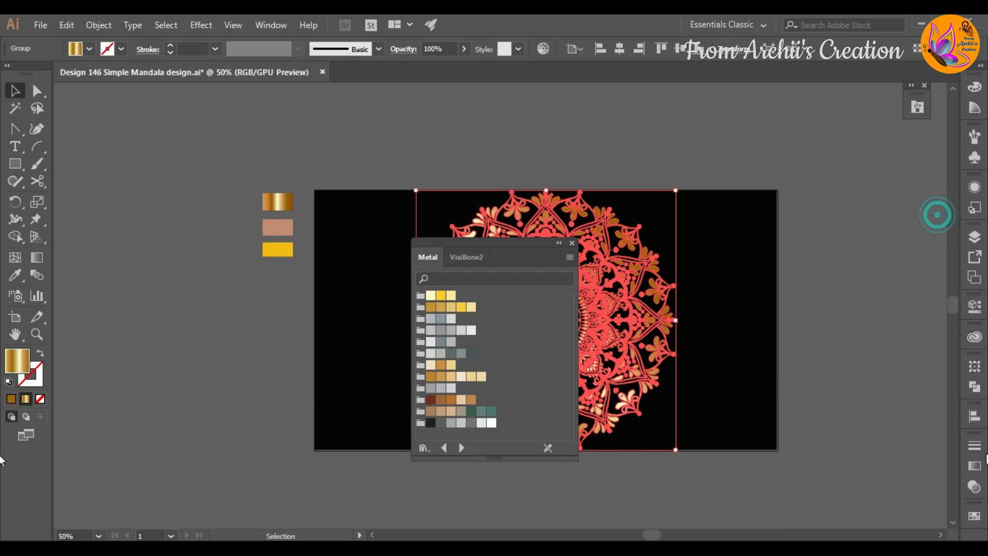
click(975, 470)
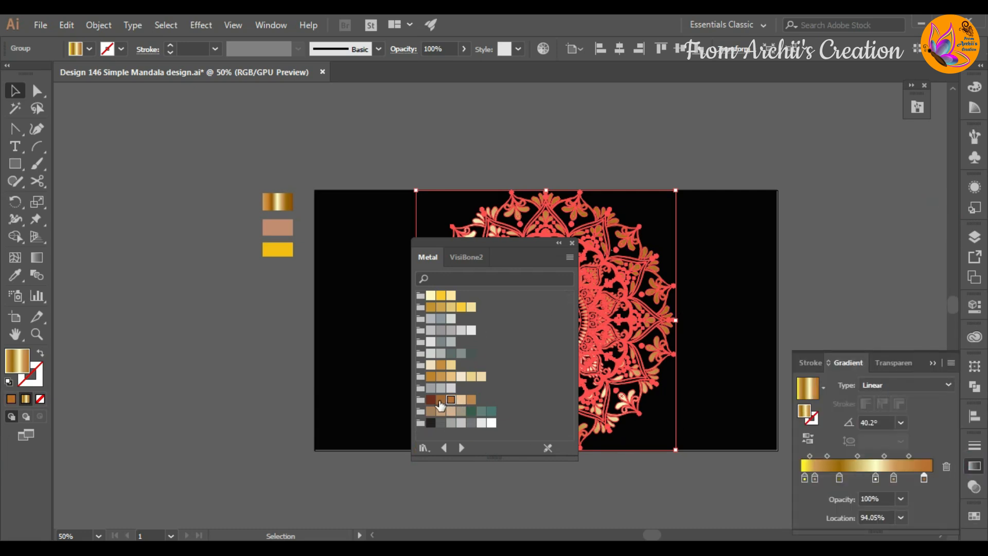
drag(451, 400, 838, 481)
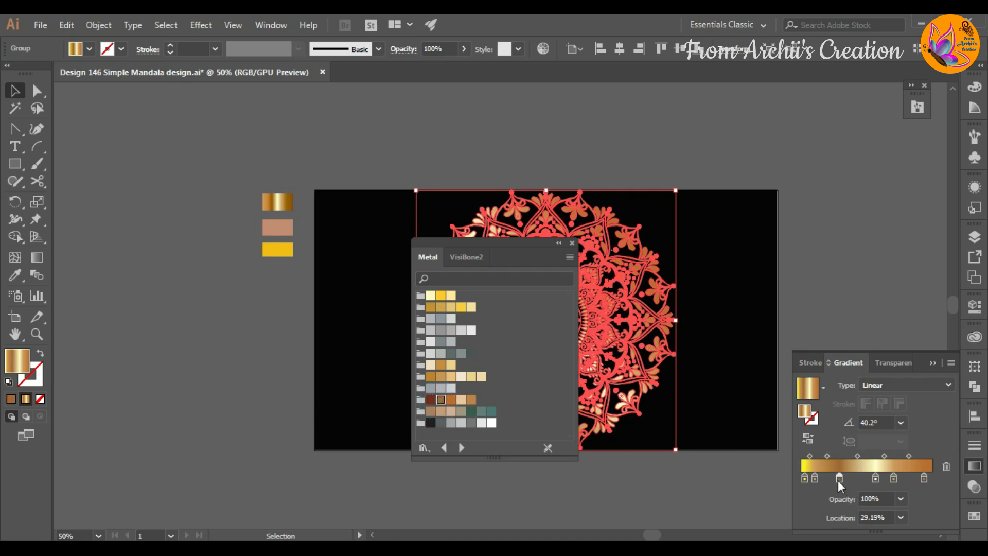
drag(433, 381, 876, 480)
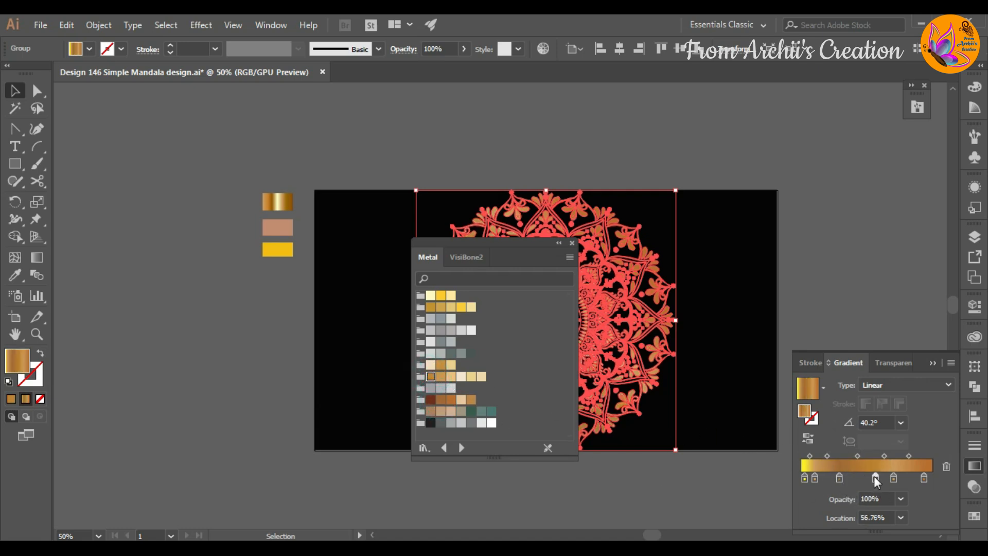
Add bright yellow-gold swatch colour to the mandala gradient and a brown stop at 86.49%.
drag(462, 308, 817, 479)
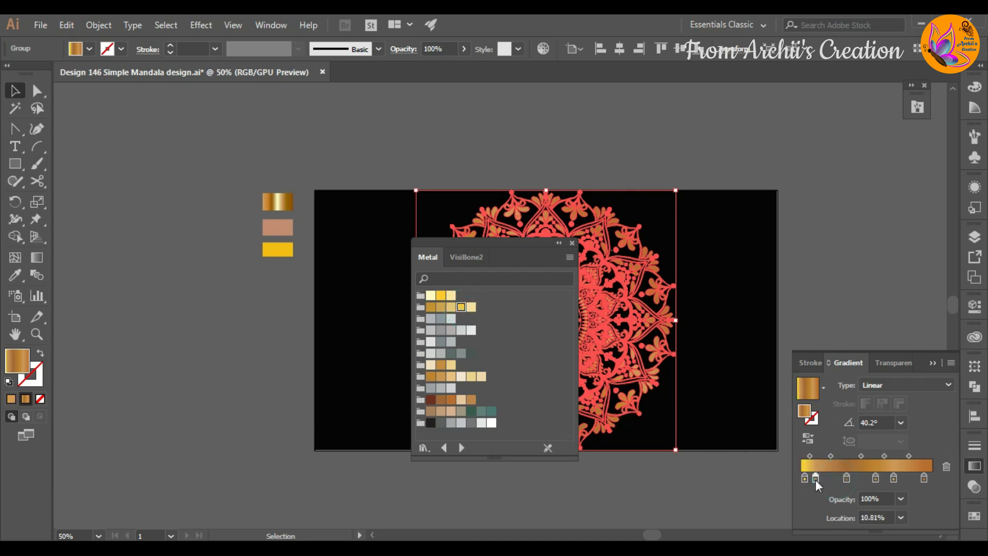
drag(462, 307, 900, 479)
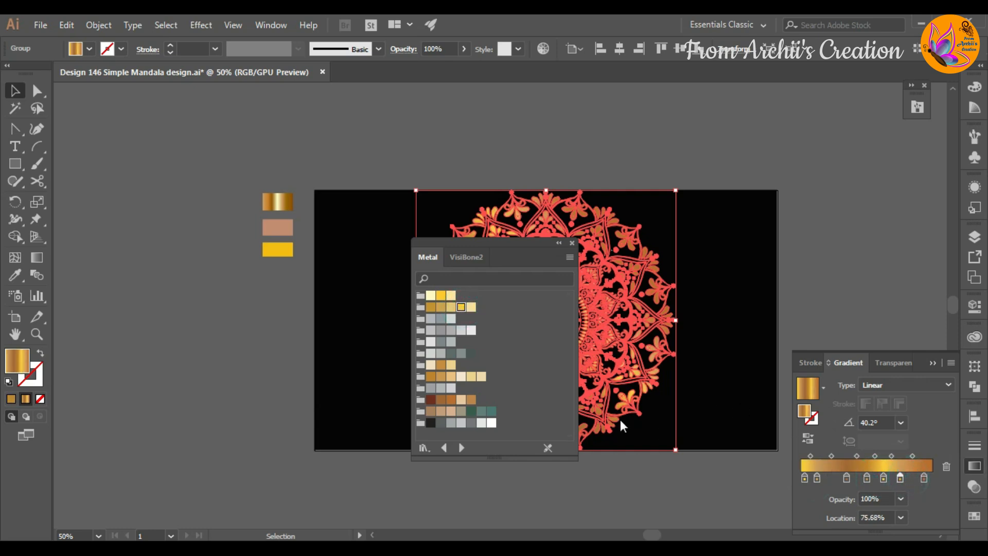
drag(443, 400, 916, 477)
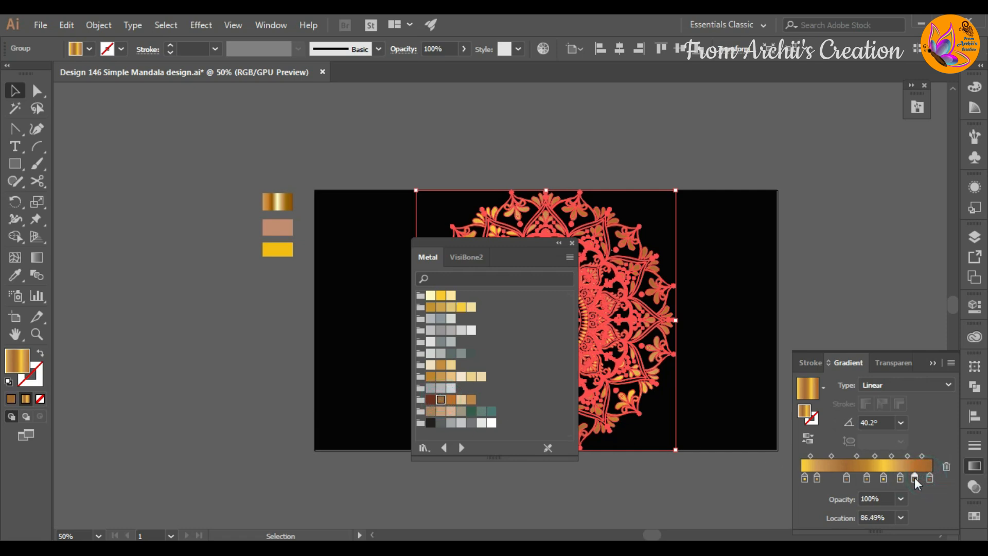
Deselect the mandala, then collapse the Metal and VisiBone2 swatch libraries and dock them with the floating panel.
click(798, 276)
click(558, 242)
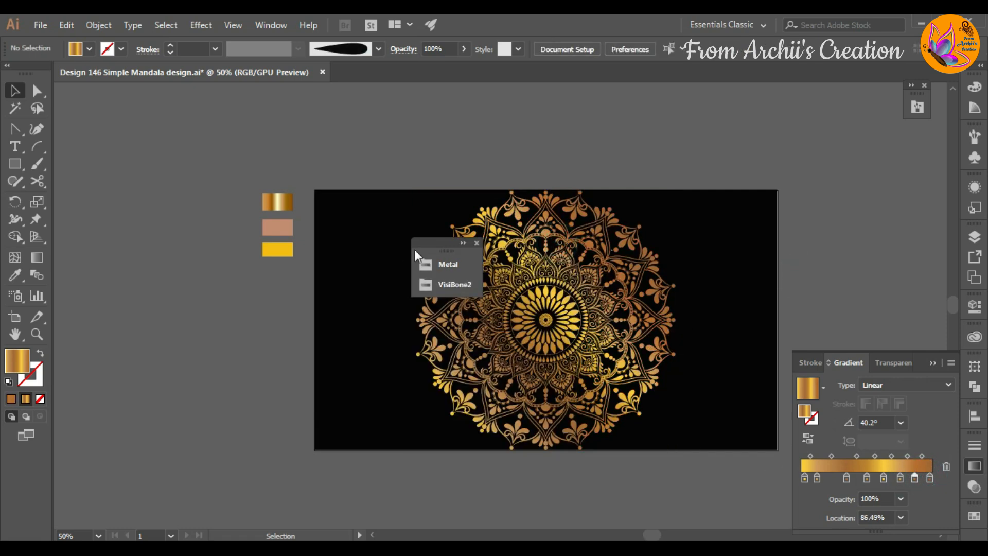
mouse_move(415, 249)
mouse_down()
mouse_move(614, 236)
mouse_move(929, 147)
mouse_up()
click(662, 323)
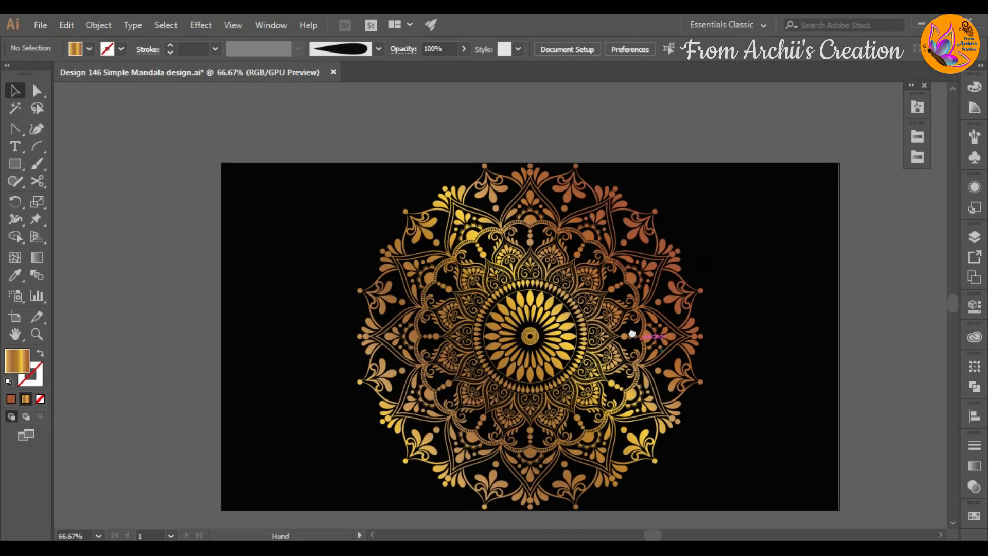
drag(709, 392, 662, 351)
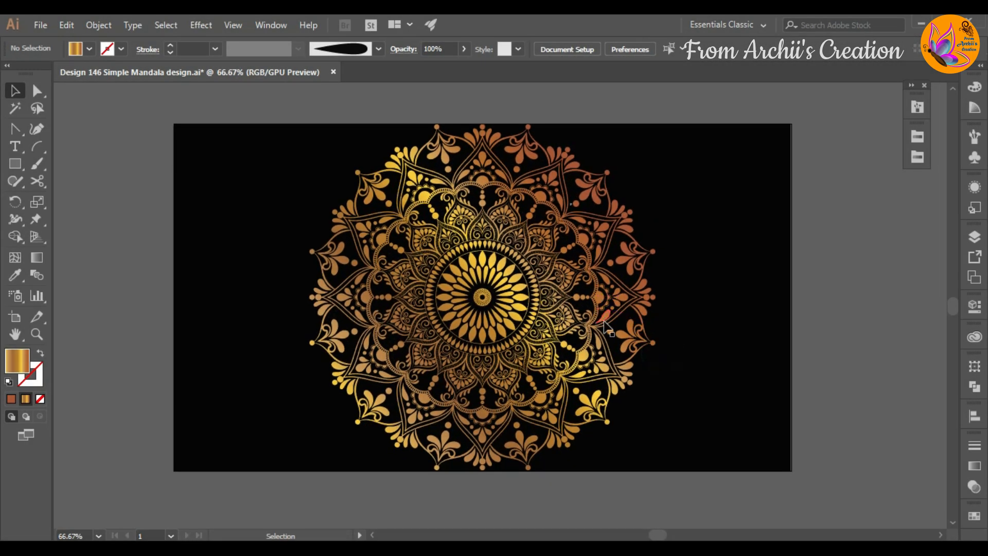
scroll(478, 317, up, 1)
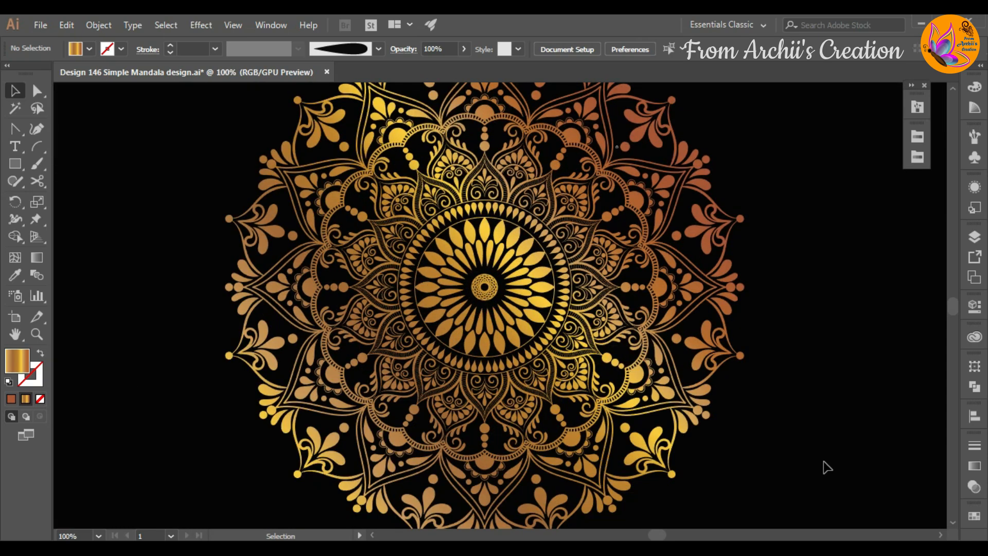
scroll(821, 464, up, 1)
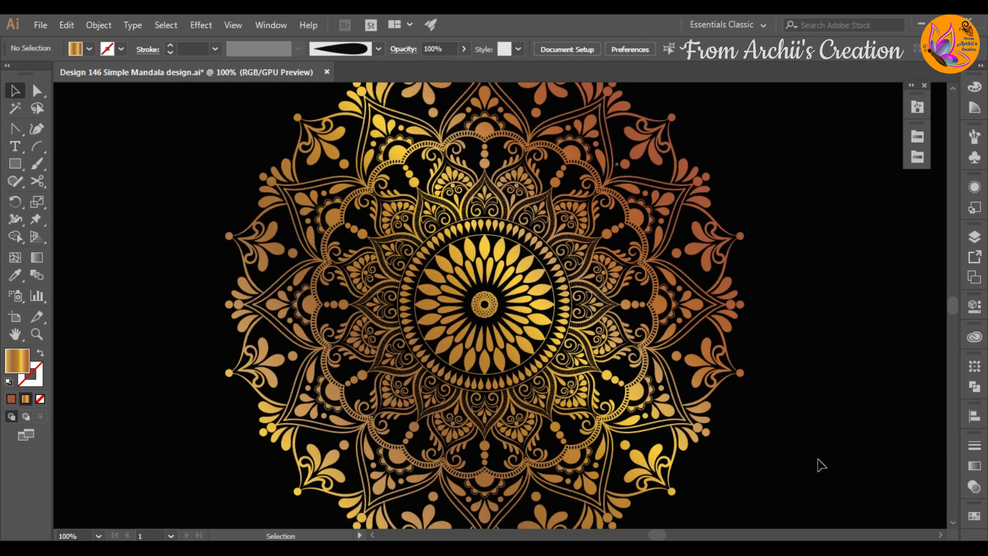